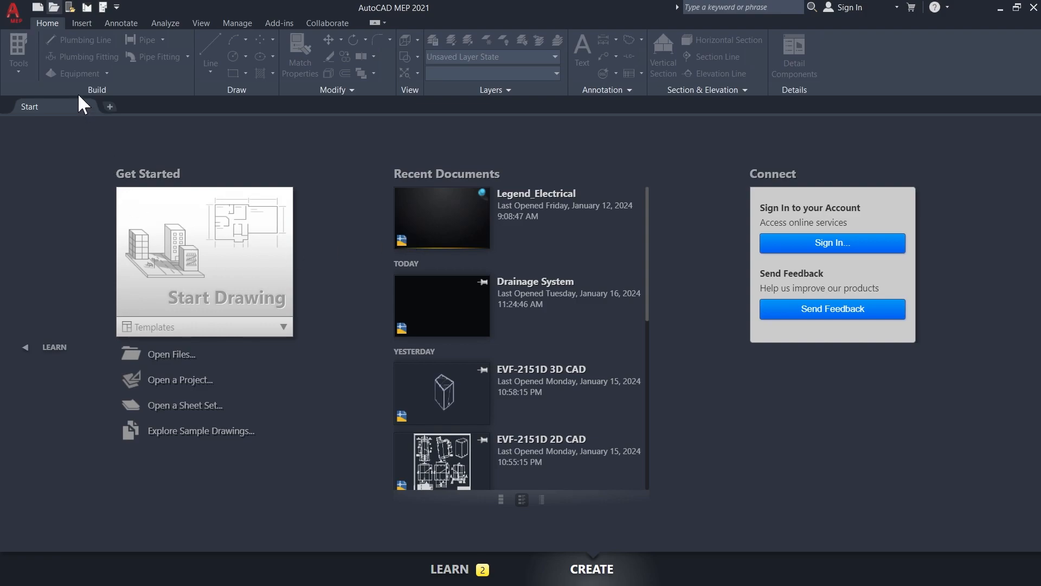
- Open Drainage System.dwg from the Plumbing Services folder of D002 - Two Bedroom House Project
left_click(54, 7)
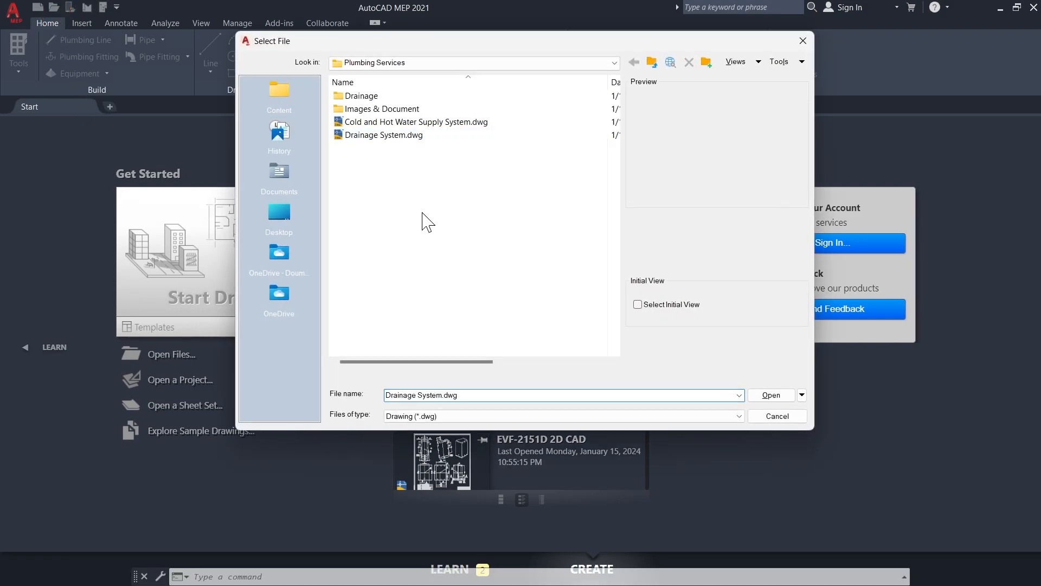
left_click(396, 63)
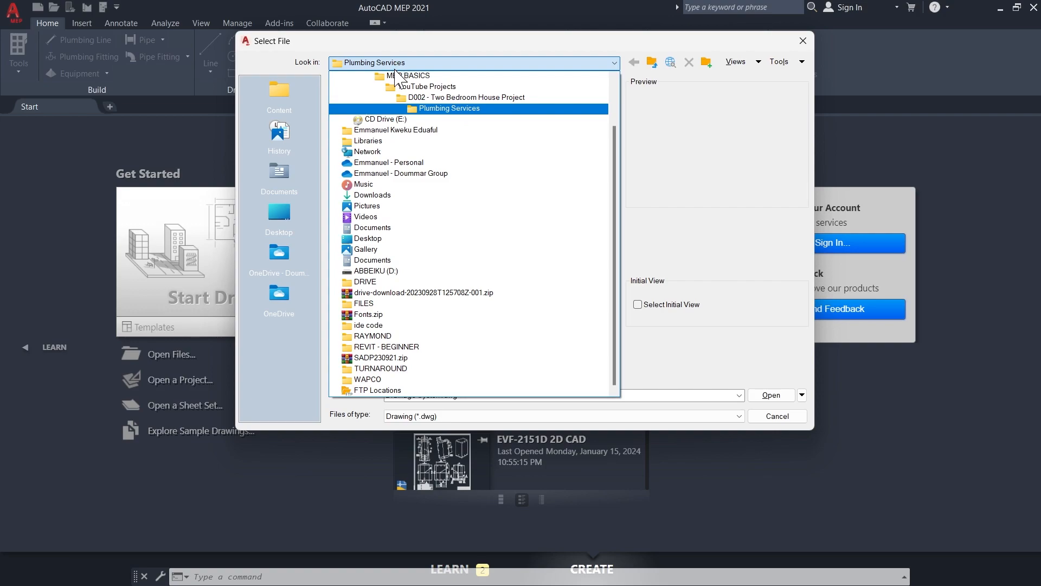
left_click(415, 99)
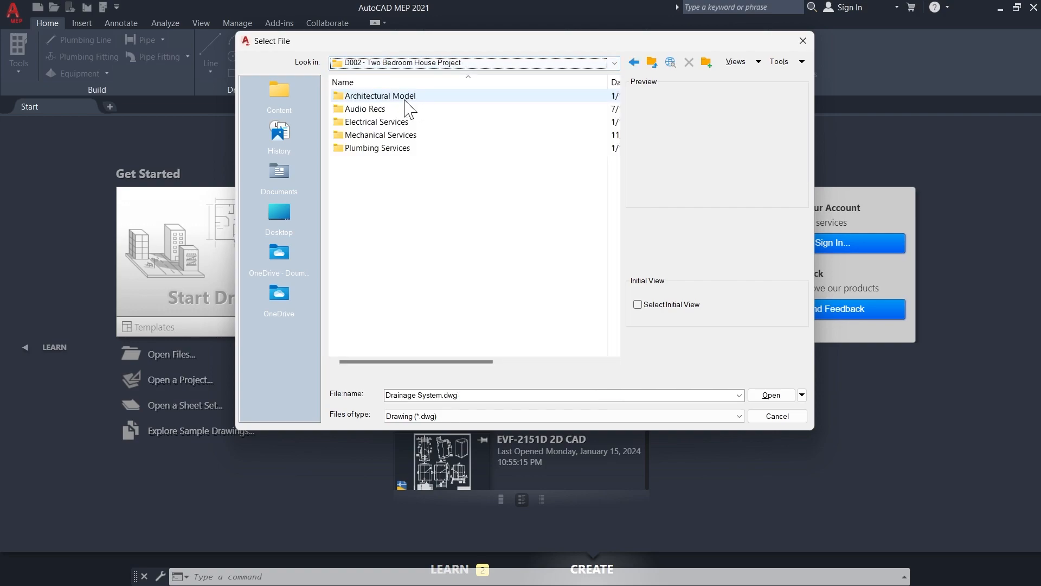
double_click(372, 145)
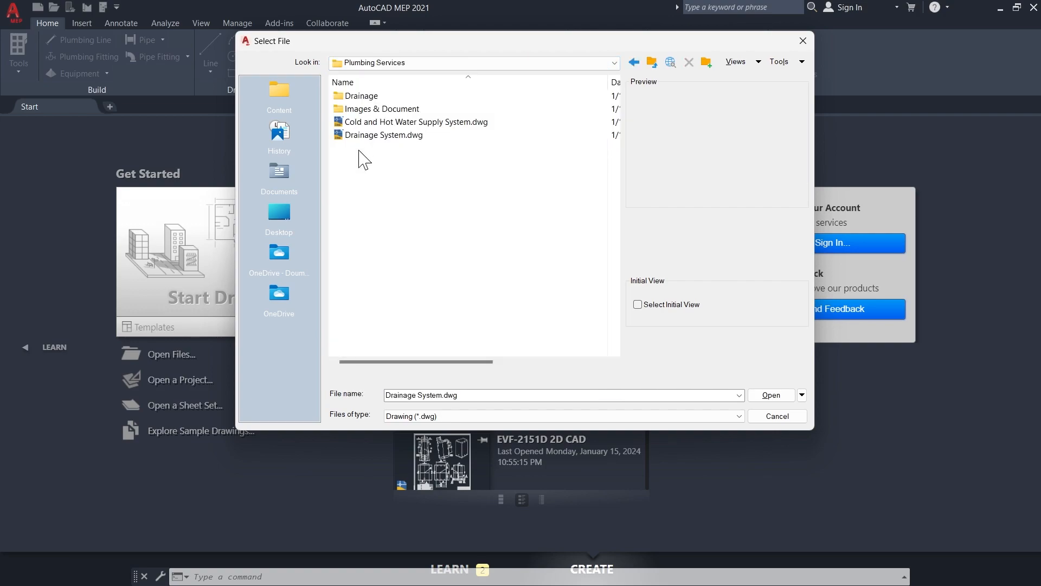
double_click(366, 137)
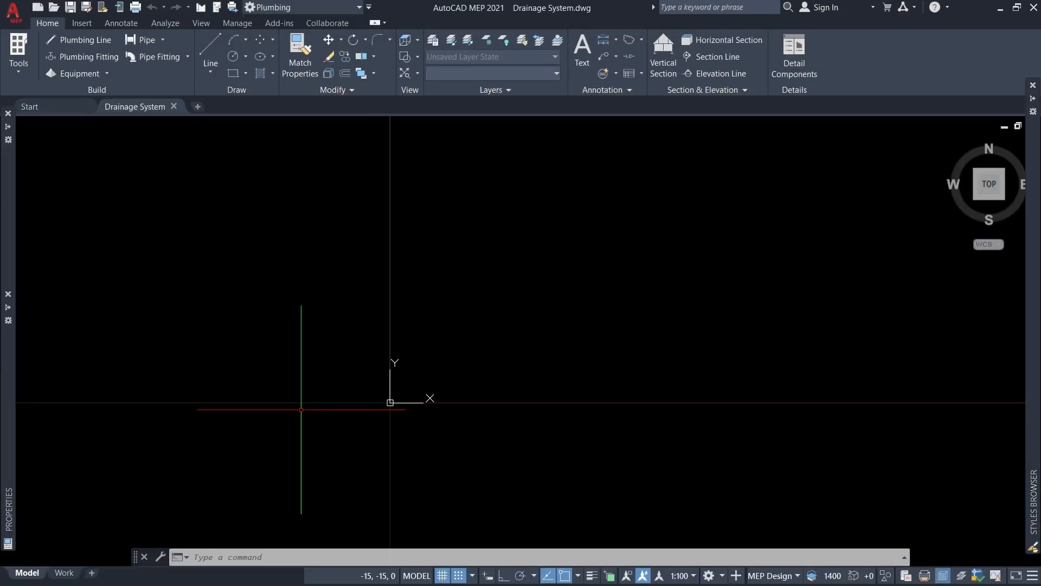
scroll(392, 395, "up", 10)
scroll(408, 347, "down", 10)
scroll(407, 341, "up", 8)
scroll(379, 320, "up", 6)
scroll(374, 323, "down", 5)
- Show the External References palette, widen it and close the collapsed palette overlapping it
type("xr")
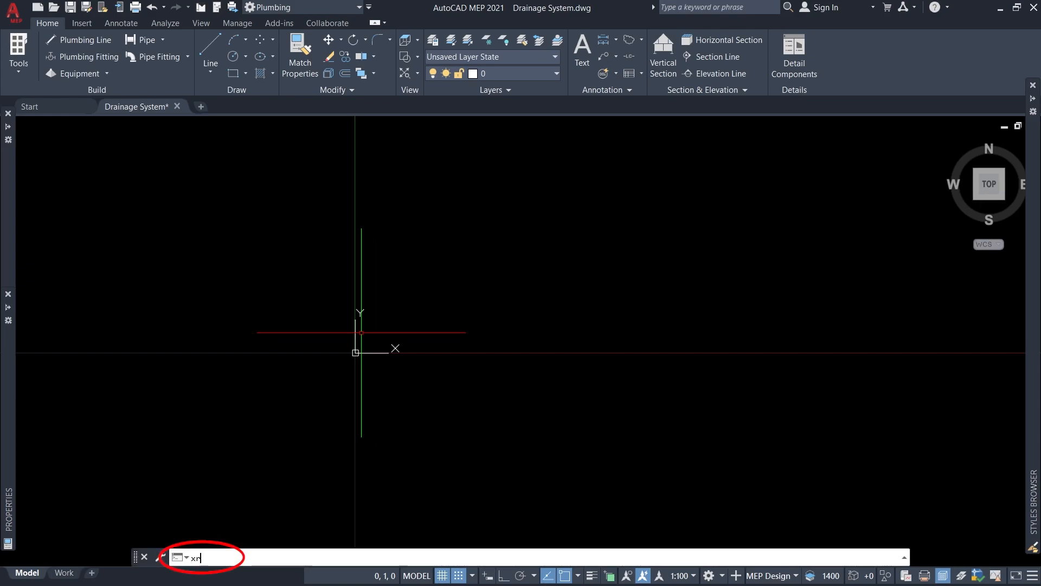
key("Return")
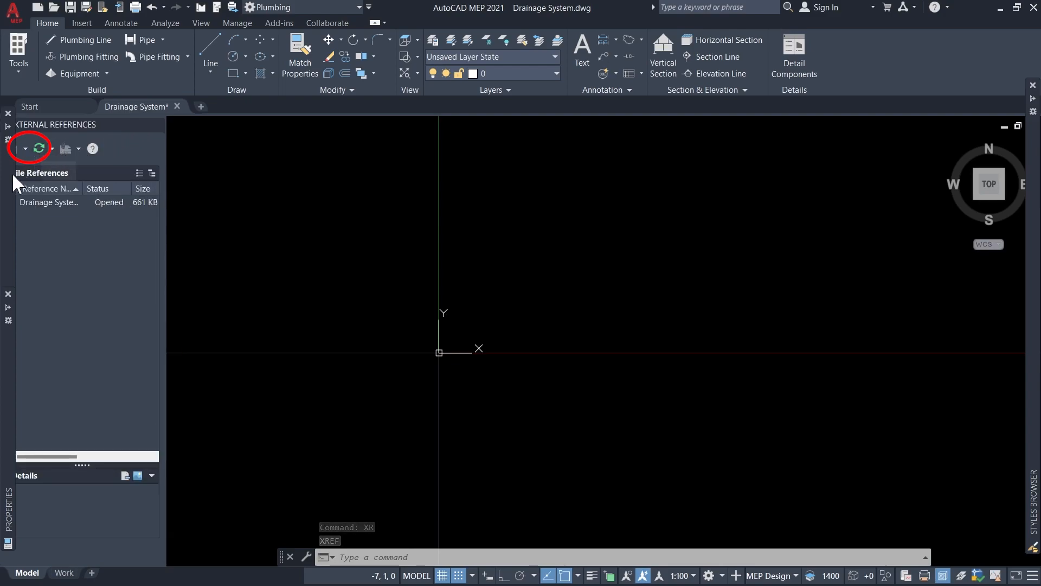
left_click_drag(165, 171, 208, 169)
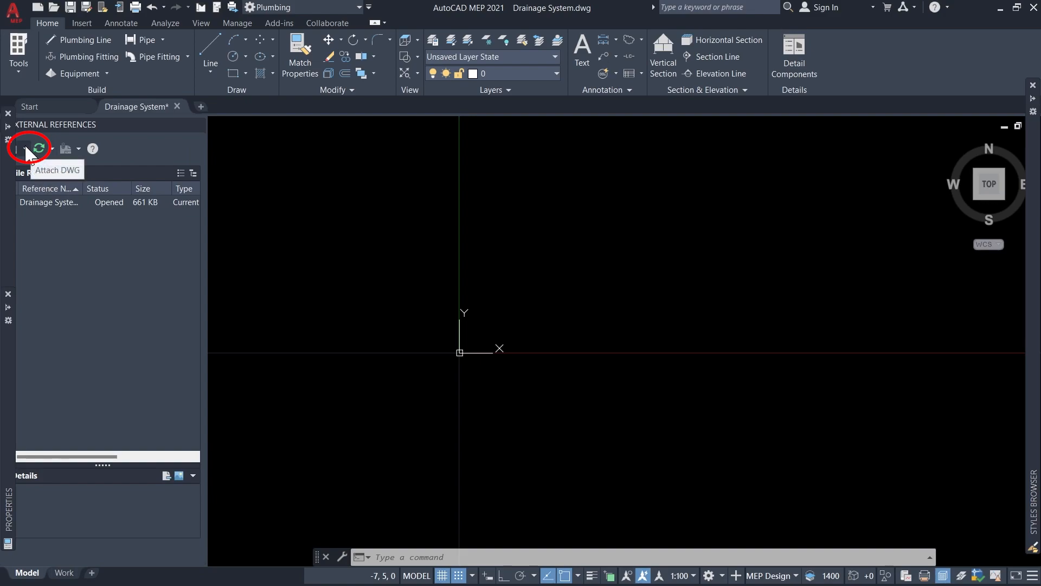
left_click(8, 112)
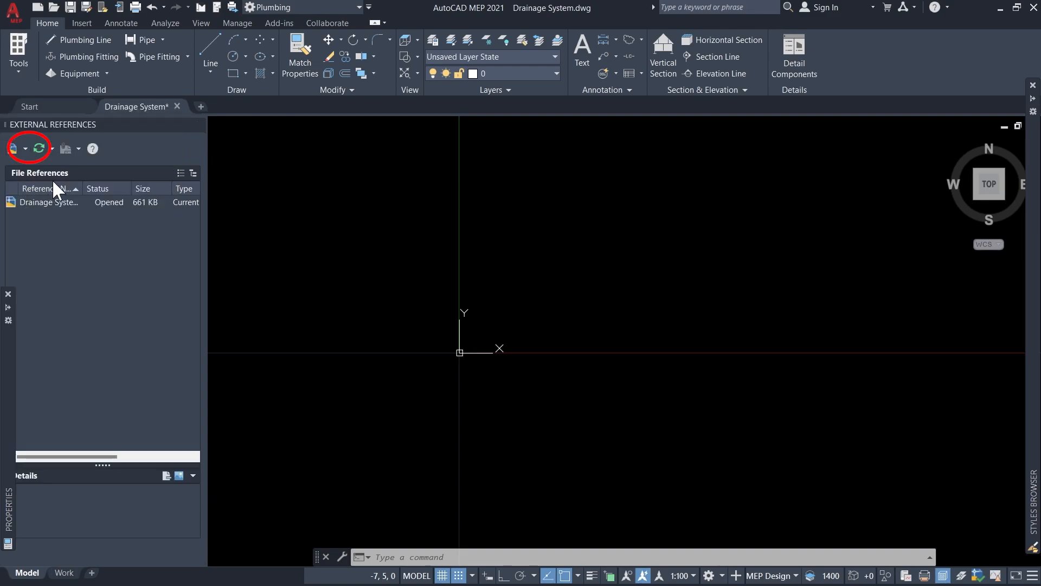
- Attach ARCH_Simple Two Bedroom Apartment.dwg as an overlay at 0,0,0 with scale 1 and relative path, and close the External References palette
left_click(25, 148)
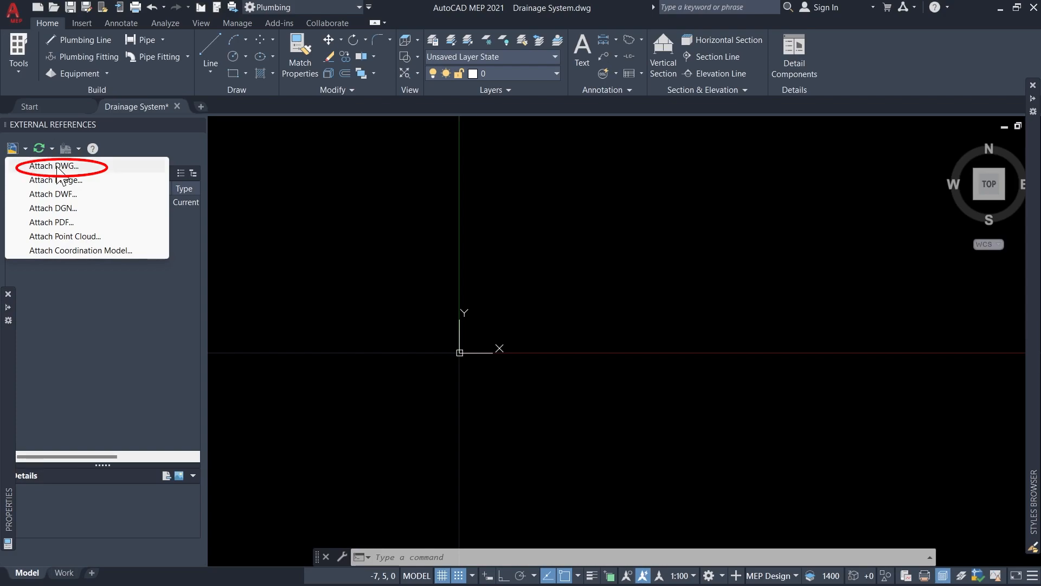
left_click(27, 147)
left_click(38, 165)
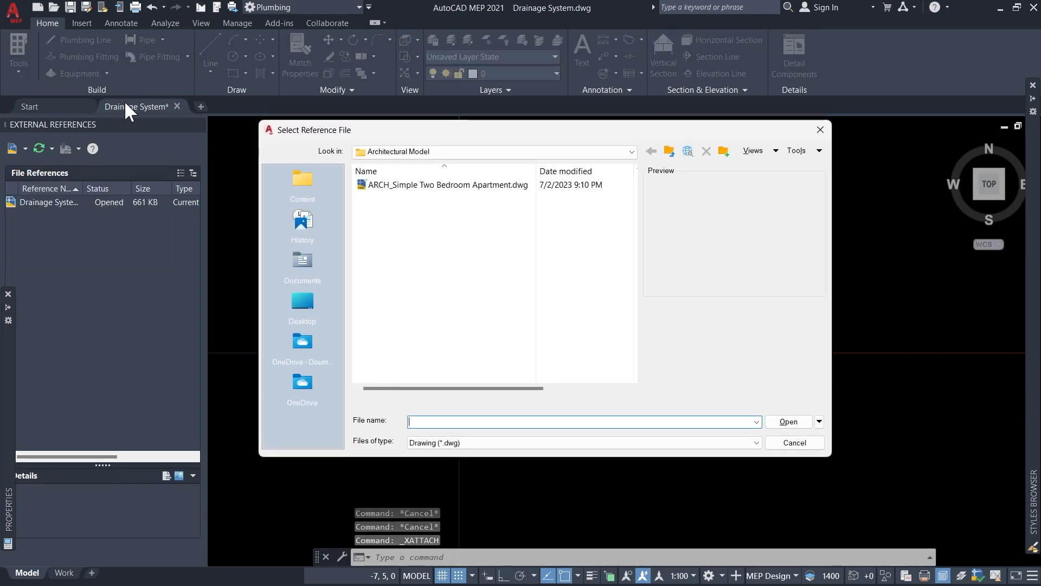
left_click(422, 186)
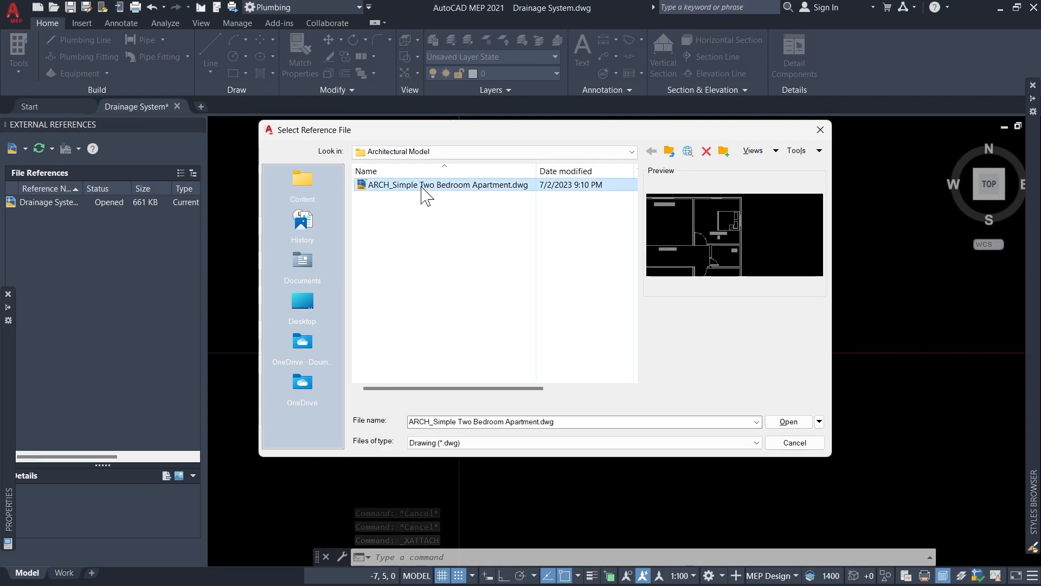
left_click(789, 423)
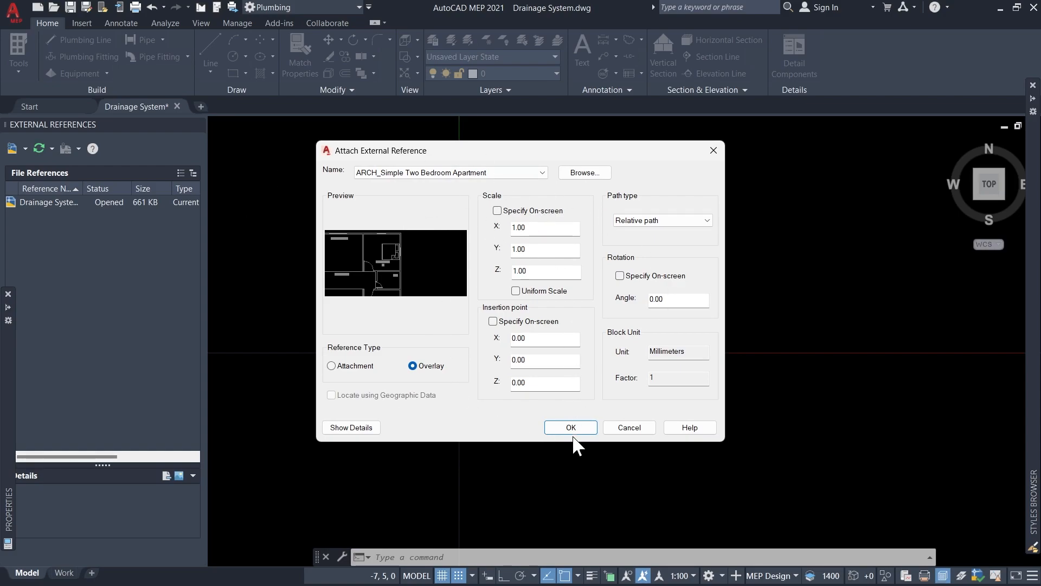
left_click(574, 432)
scroll(427, 305, "down", 20)
scroll(533, 236, "up", 4)
scroll(418, 282, "down", 2)
scroll(397, 179, "up", 4)
scroll(454, 222, "down", 2)
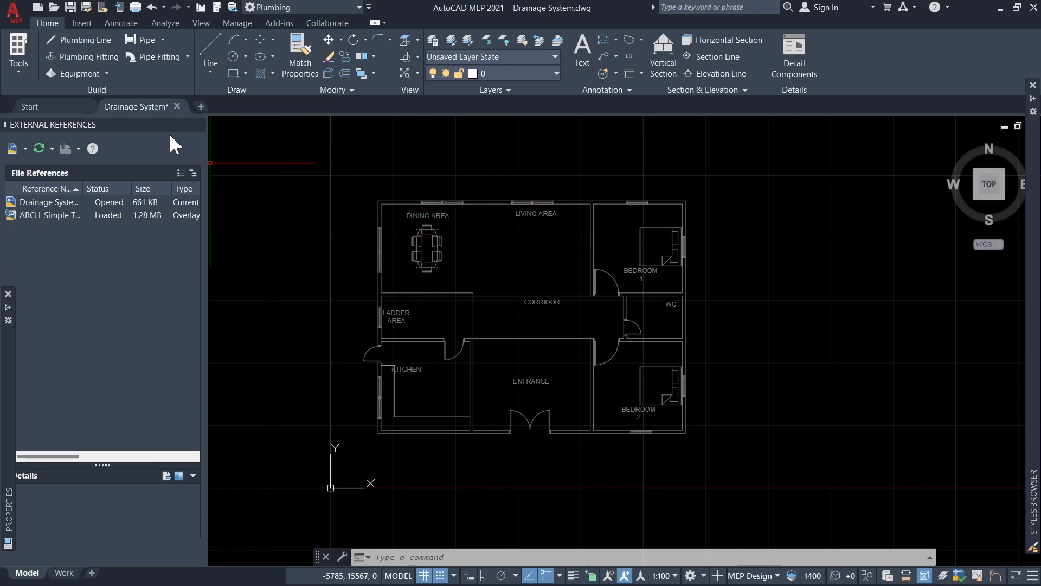
left_click(198, 123)
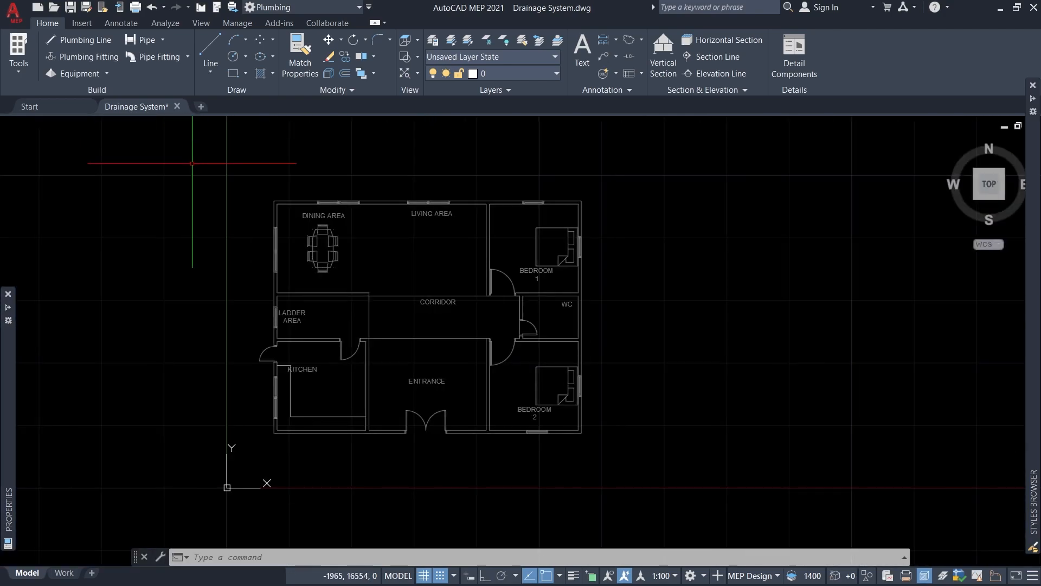
scroll(517, 221, "down", 4)
scroll(471, 244, "up", 6)
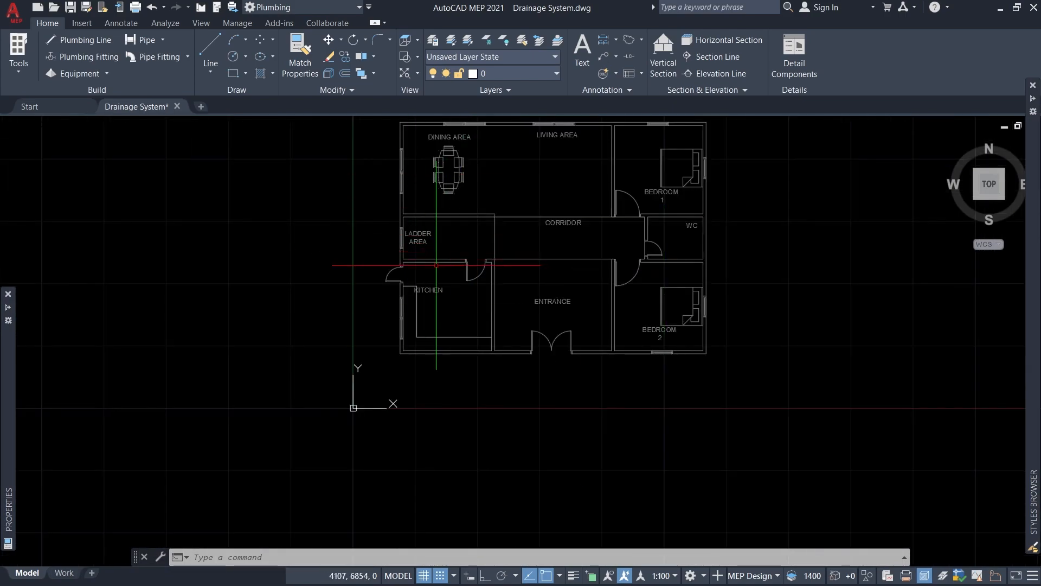
scroll(479, 281, "down", 2)
scroll(480, 280, "up", 5)
scroll(542, 344, "down", 3)
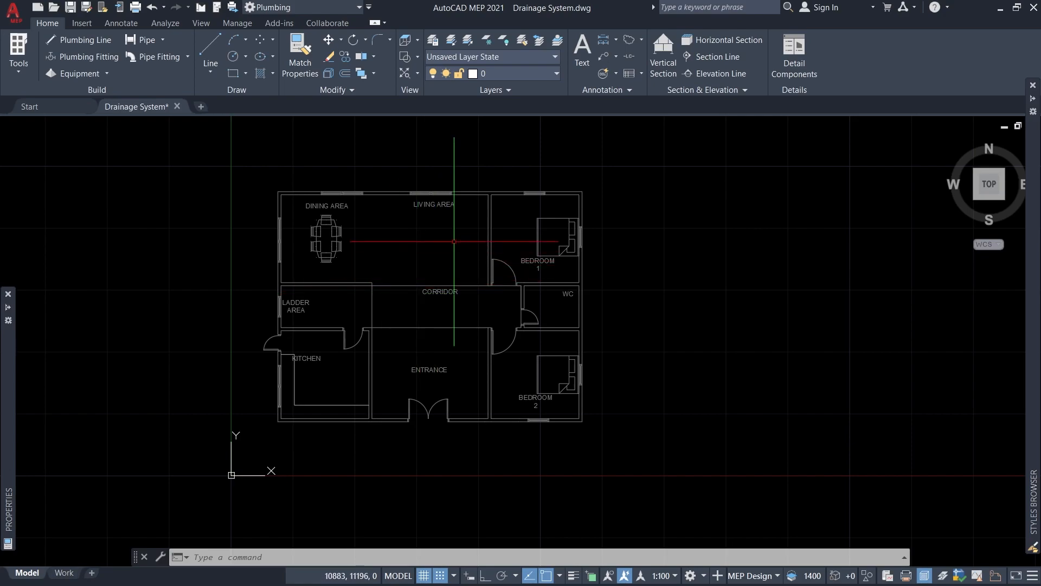
left_click(266, 161)
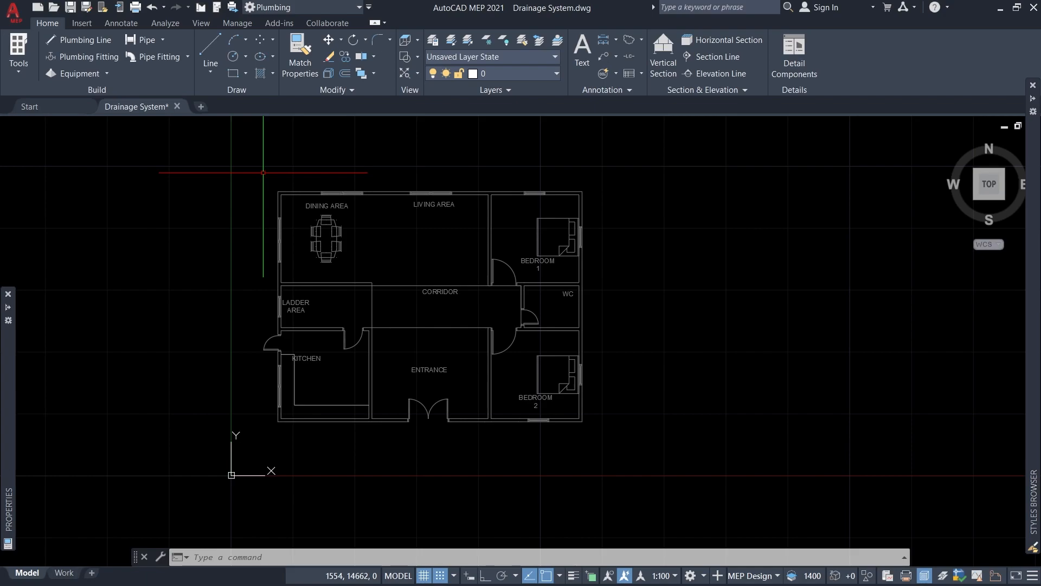
- Set the display configuration to MEP Design and the workspace to Plumbing
left_click(765, 576)
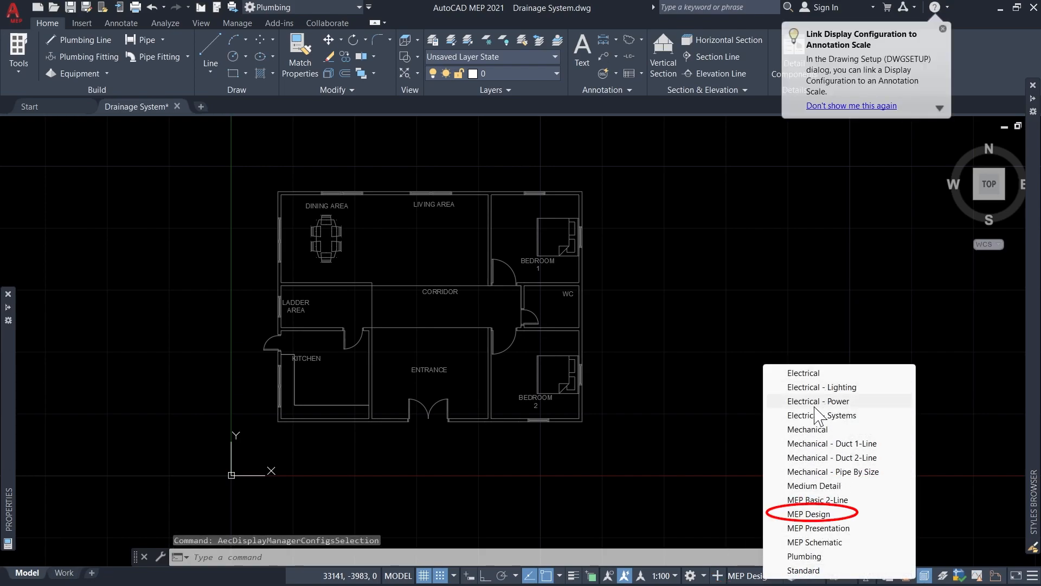
left_click(788, 513)
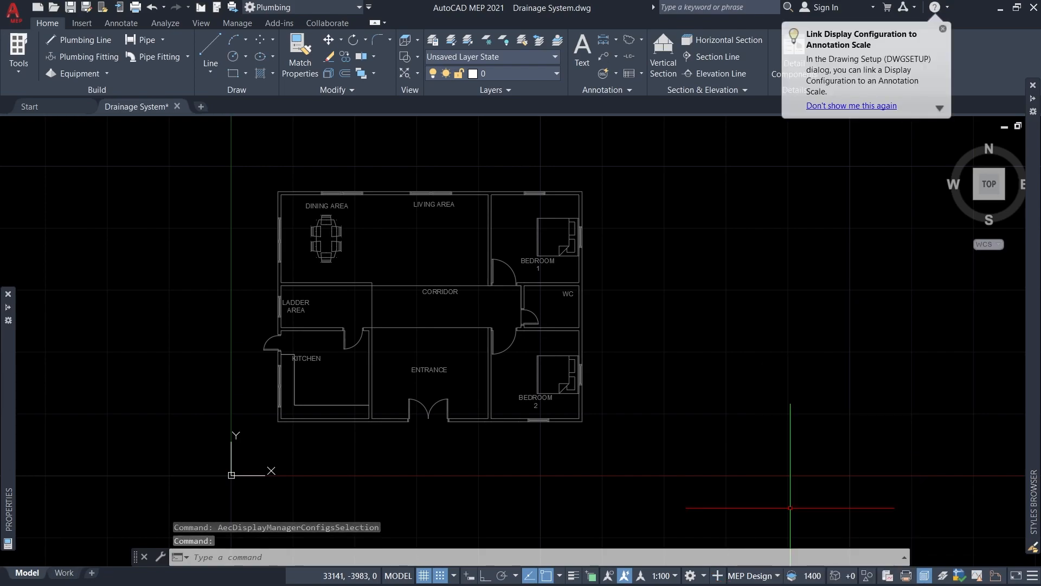
left_click(700, 577)
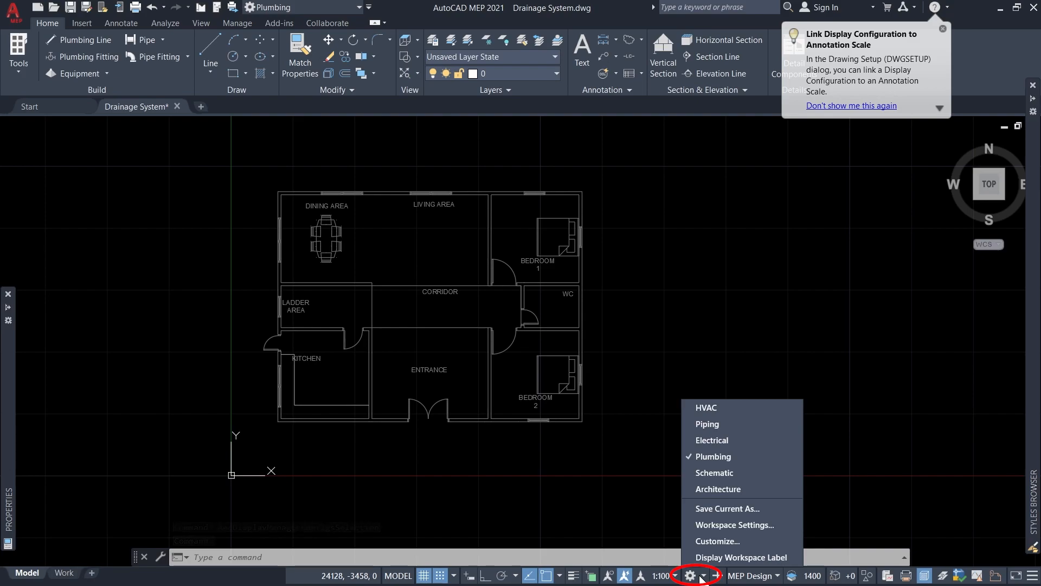
left_click(725, 458)
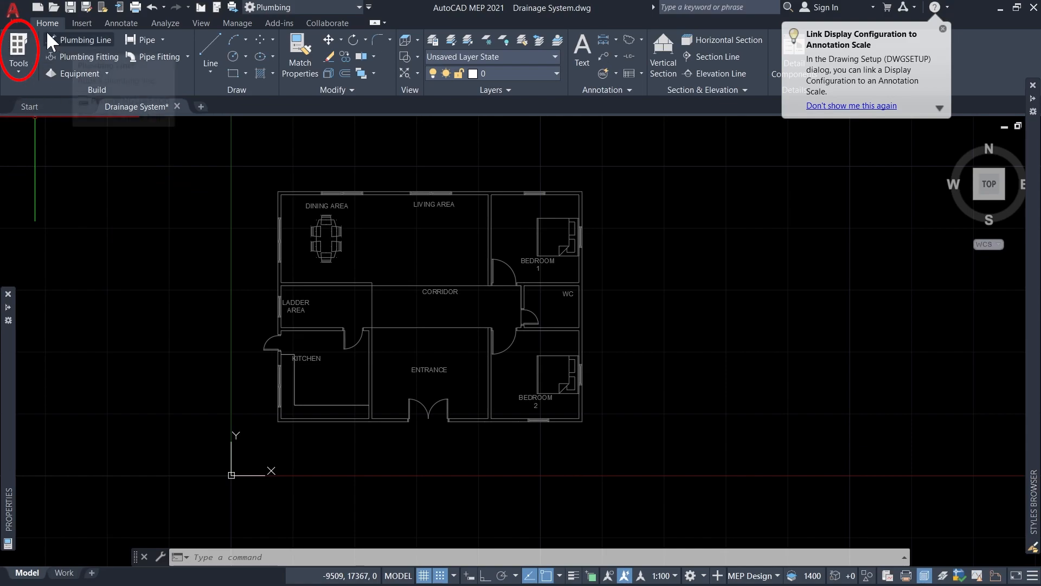
- Display the Plumbing tool palettes and look through the fittings, equipment and plumbing line tools
left_click(18, 49)
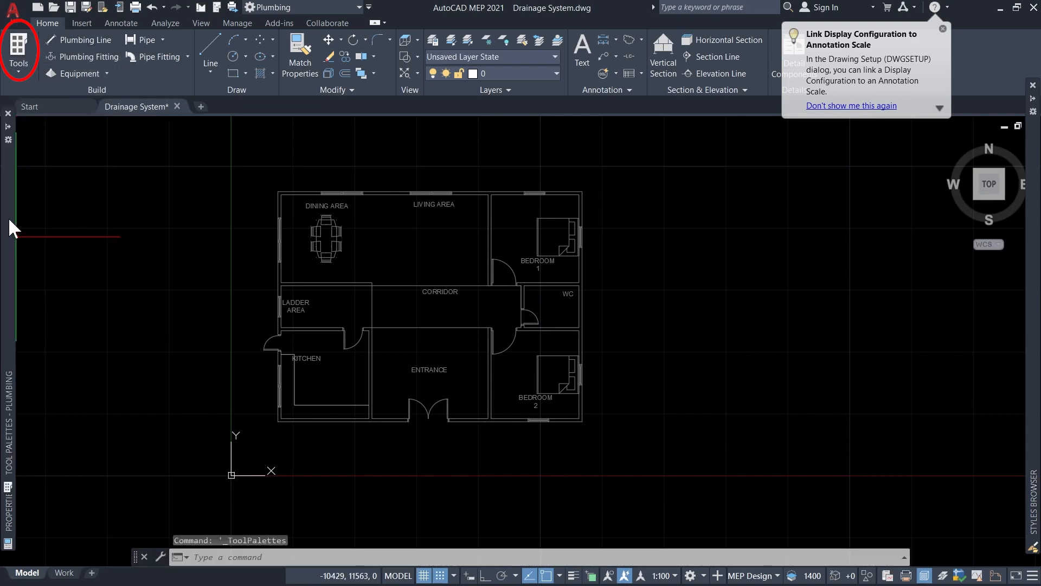
mouse_move(9, 220)
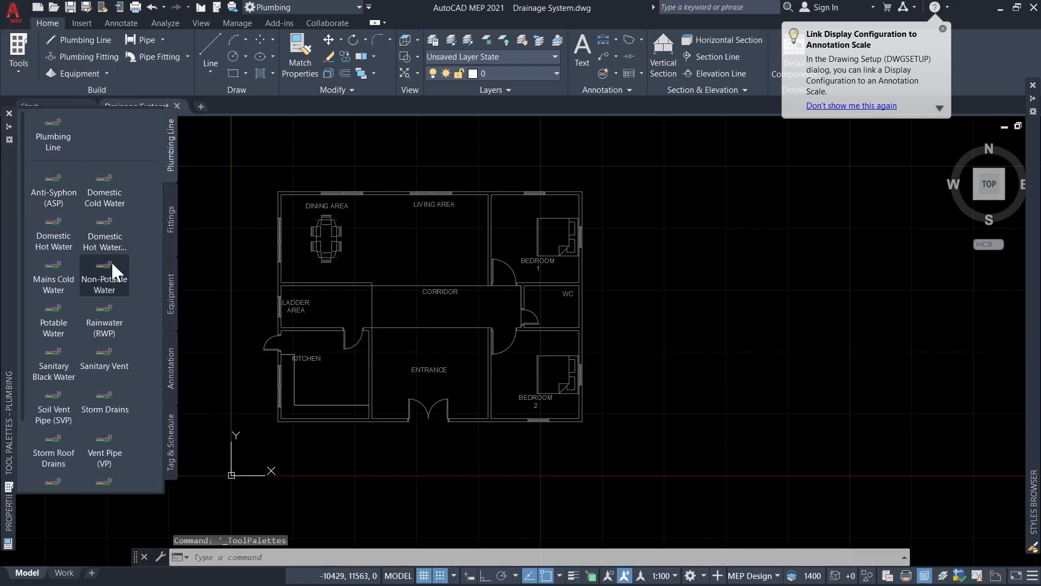
left_click(171, 217)
left_click(171, 279)
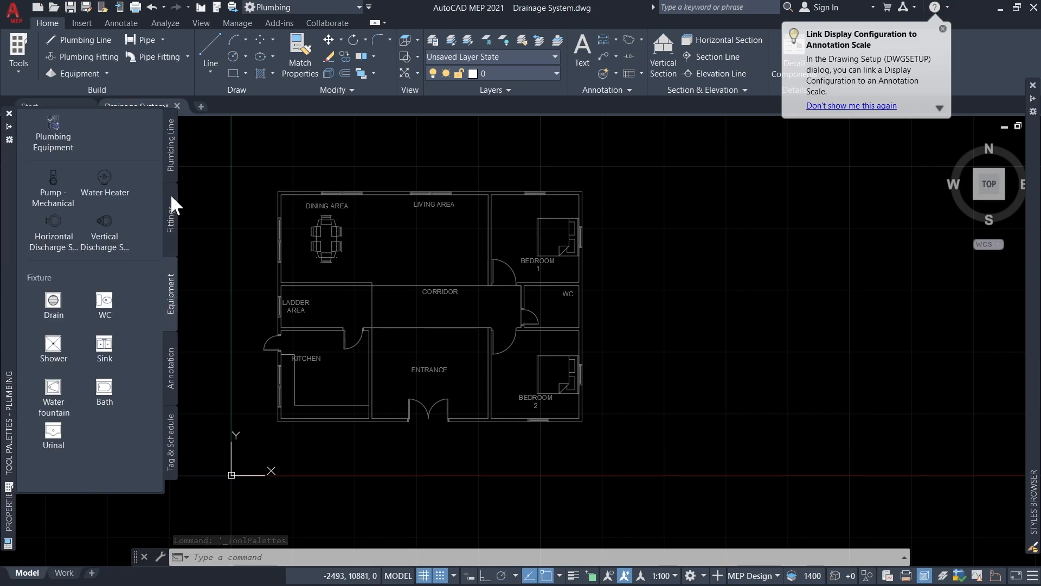
left_click(171, 146)
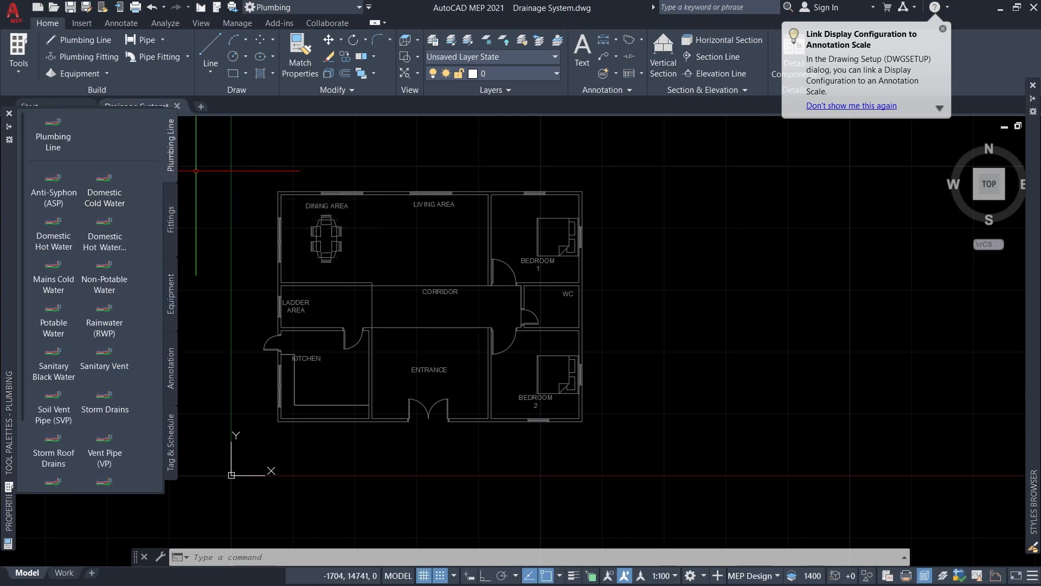
key("Escape")
- Start adding plumbing equipment and choose the 800 x 525 mm Double Kitchen Sink from the plumbing sinks
scroll(256, 374, "up", 2)
scroll(257, 377, "up", 4)
scroll(328, 283, "down", 6)
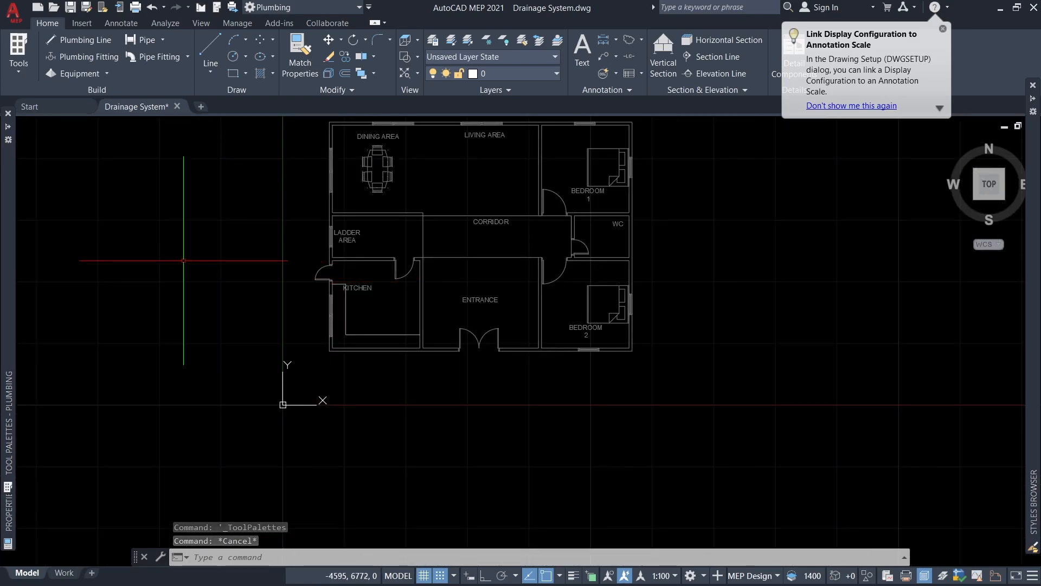
left_click(75, 71)
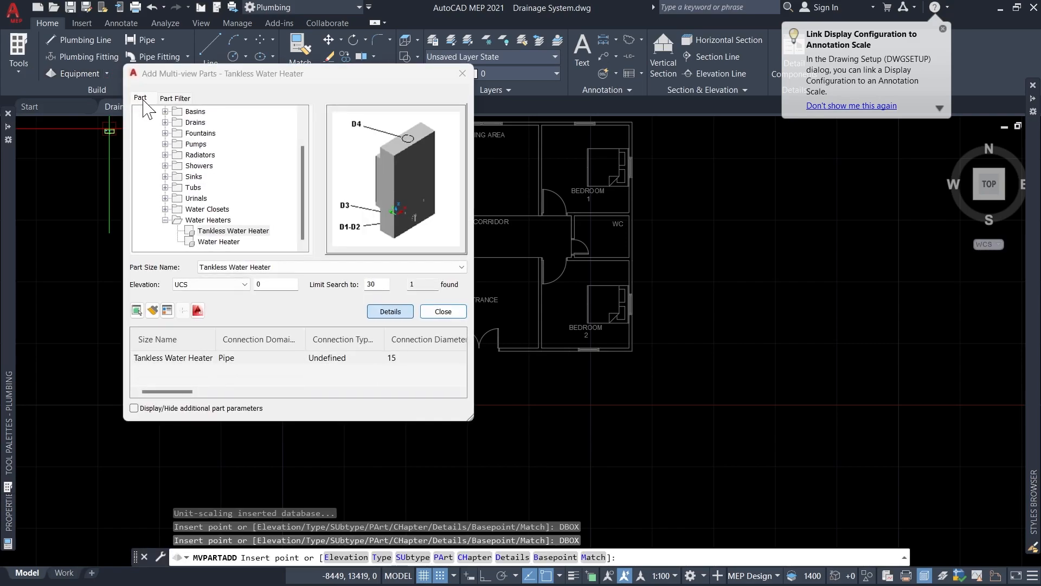
left_click(165, 219)
left_click(152, 122)
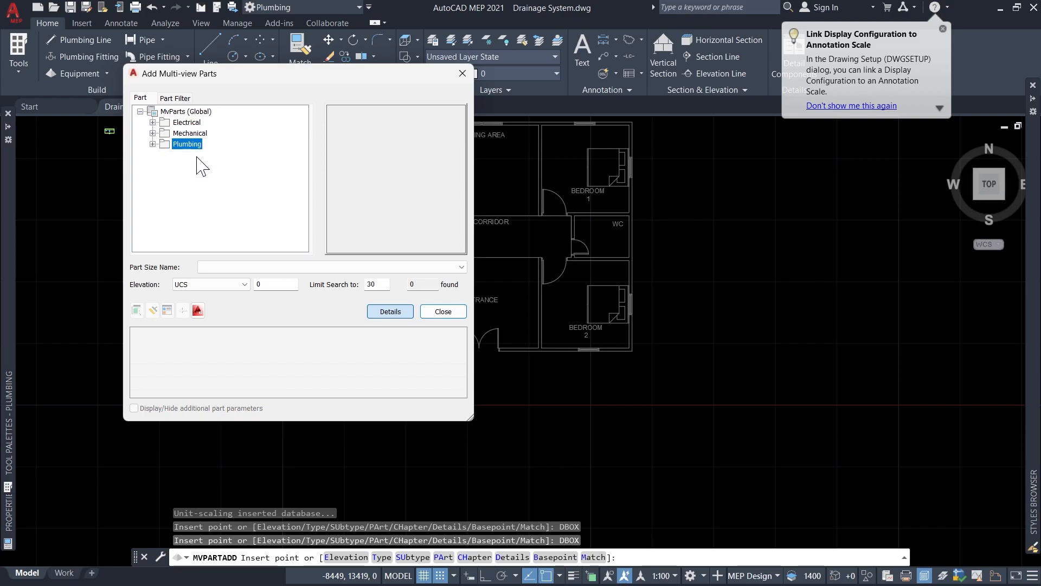
left_click(153, 144)
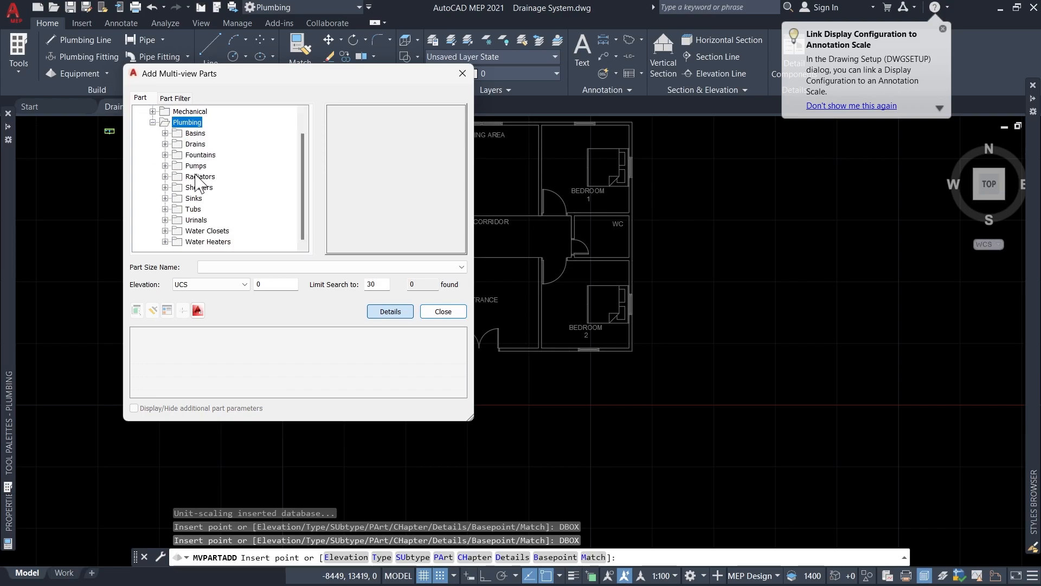
left_click(165, 198)
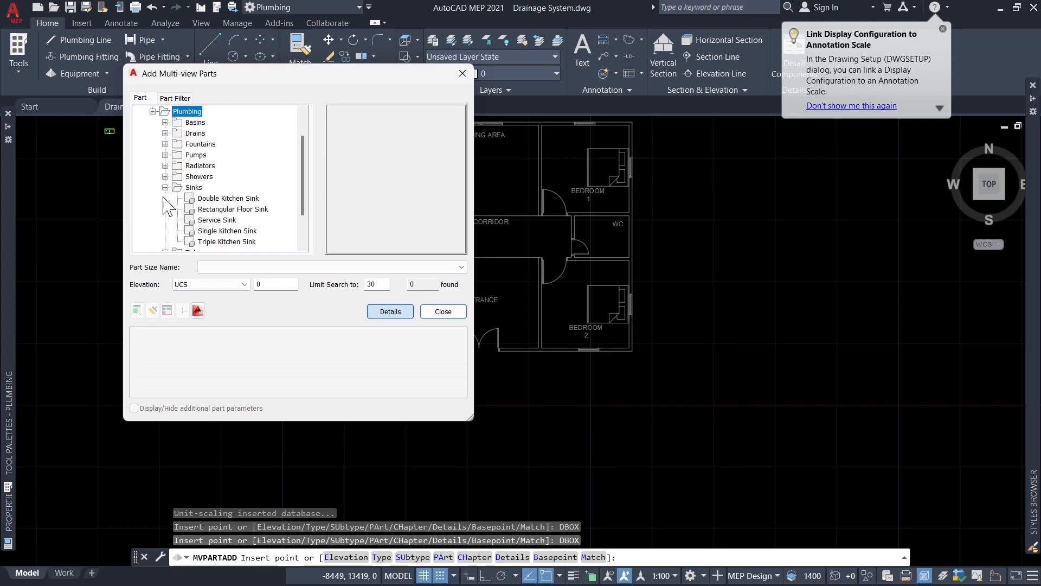
left_click(215, 200)
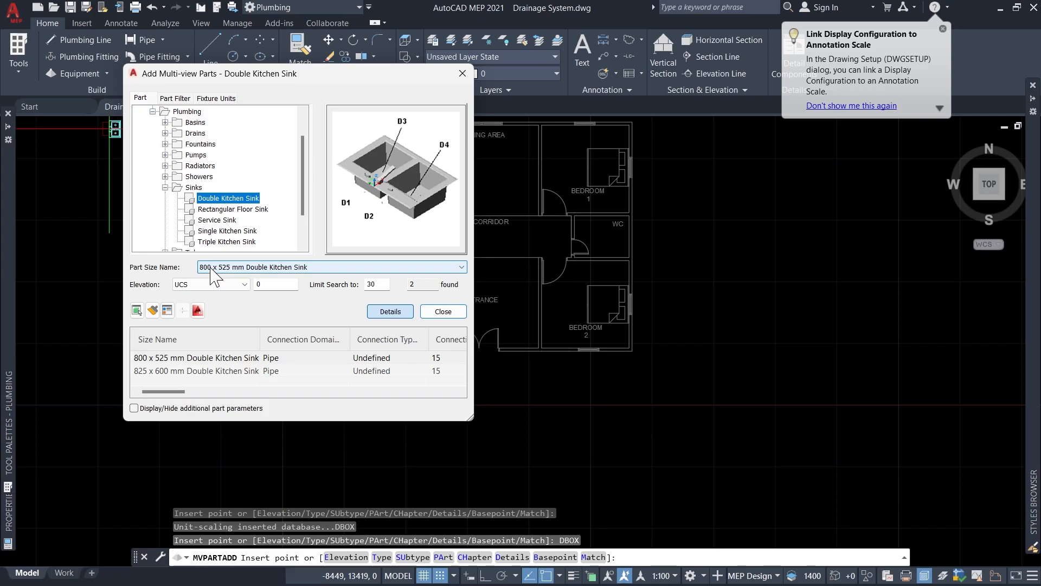
- Place the double kitchen sink at elevation 800 on the kitchen counter, centred against the window wall, with rotation 0
left_click(264, 283)
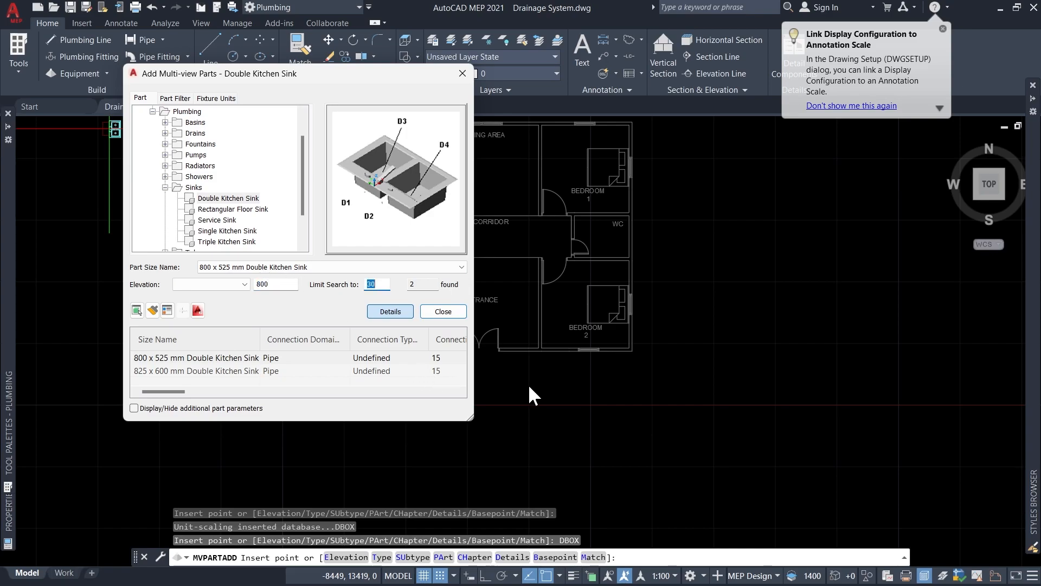
scroll(493, 286, "up", 5)
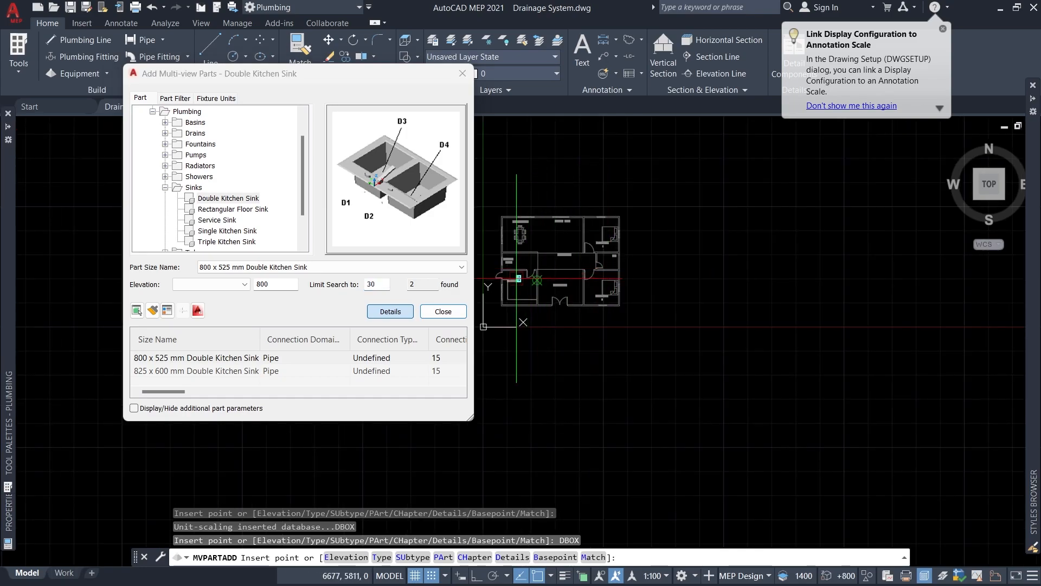
scroll(491, 304, "up", 3)
scroll(586, 244, "down", 3)
scroll(584, 326, "up", 4)
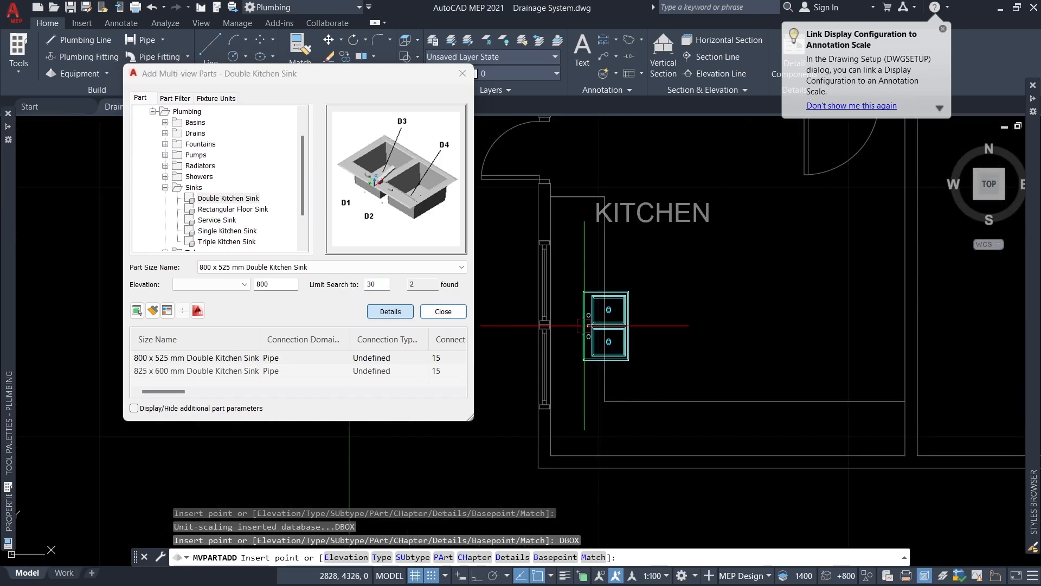
scroll(632, 296, "up", 4)
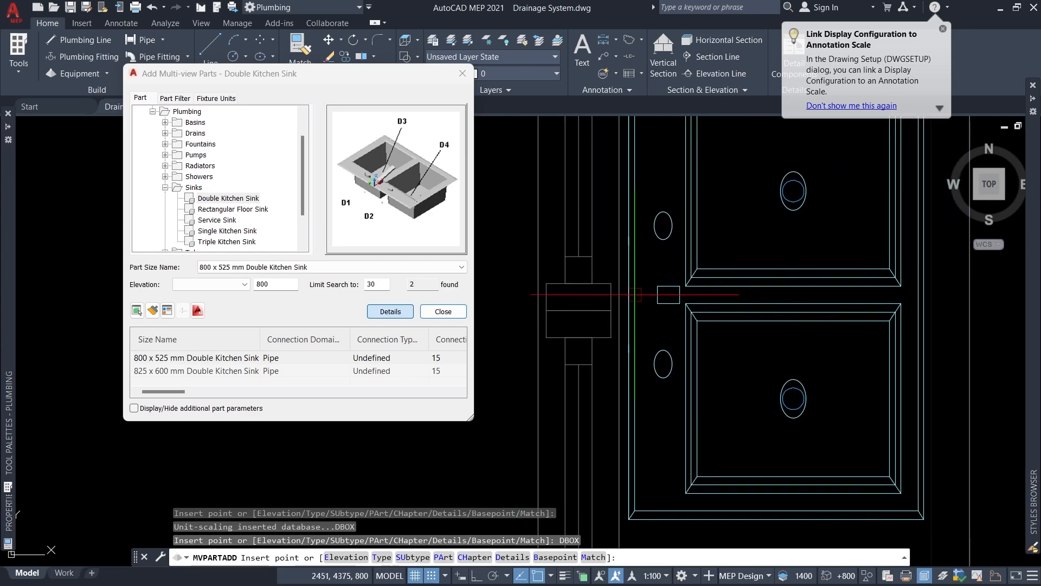
left_click(593, 300)
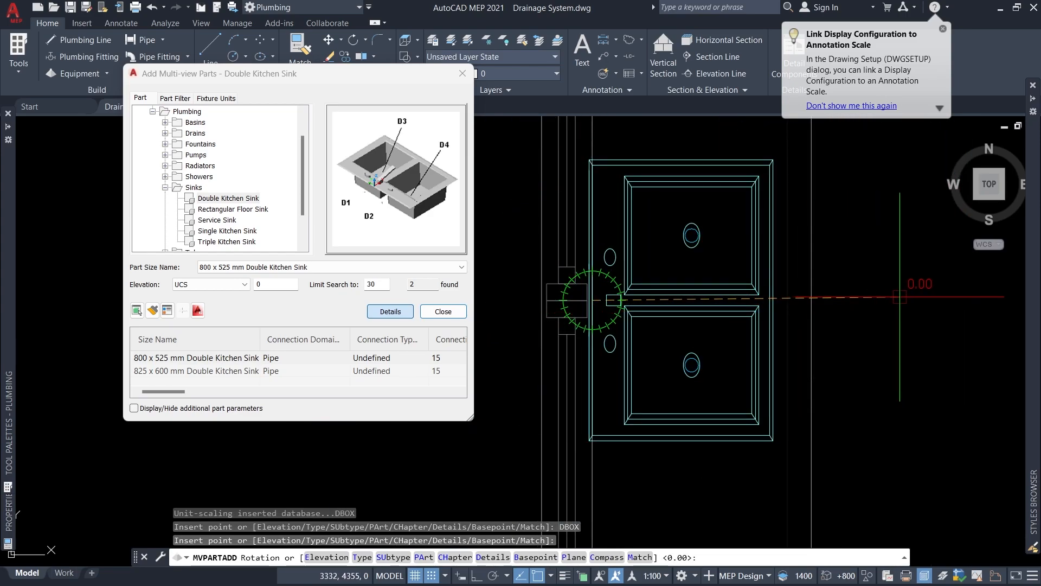
left_click(899, 297)
scroll(536, 285, "down", 5)
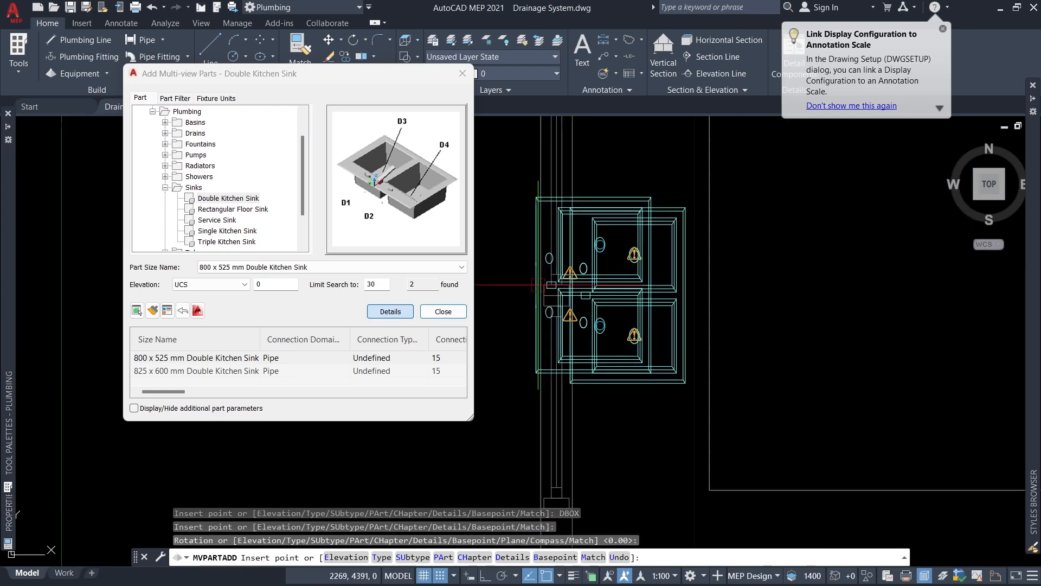
key("Escape")
- Start adding another piece of plumbing equipment and choose the 525 x 475 mm Oval Basin from the plumbing basins
scroll(278, 244, "down", 2)
scroll(407, 216, "up", 9)
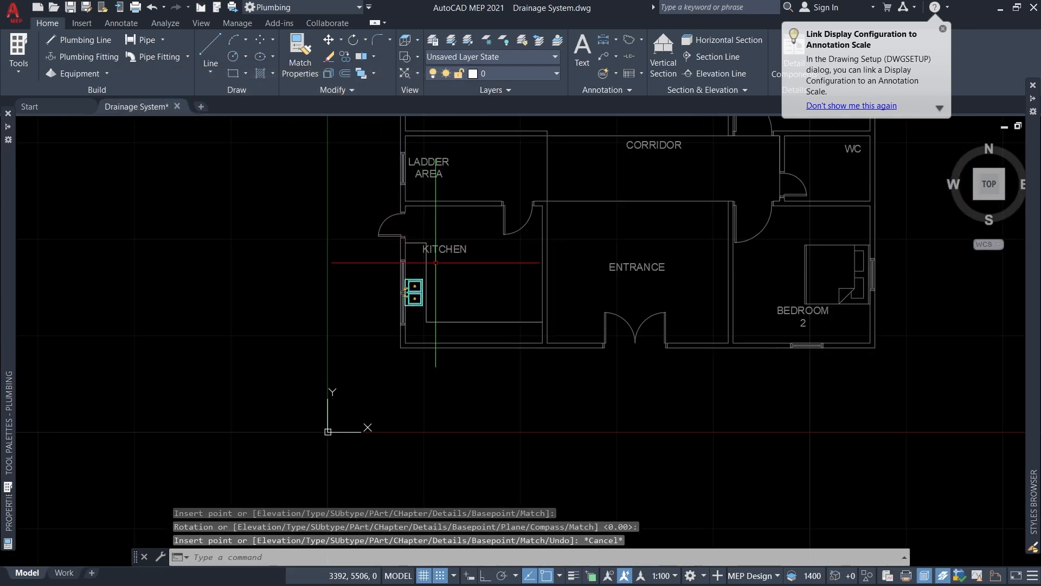
scroll(349, 277, "up", 4)
scroll(365, 227, "down", 6)
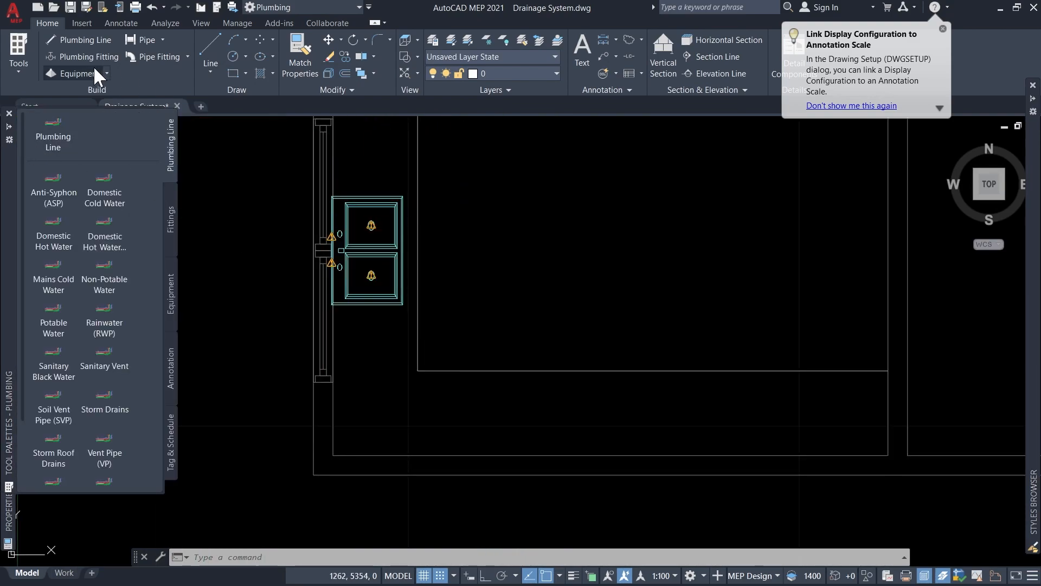
scroll(249, 239, "down", 8)
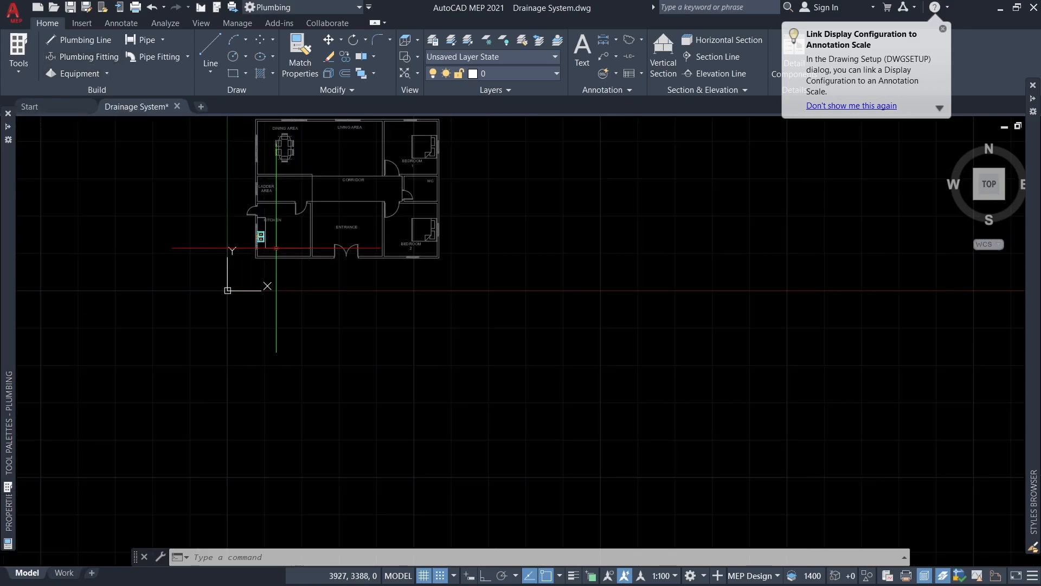
scroll(377, 189, "up", 10)
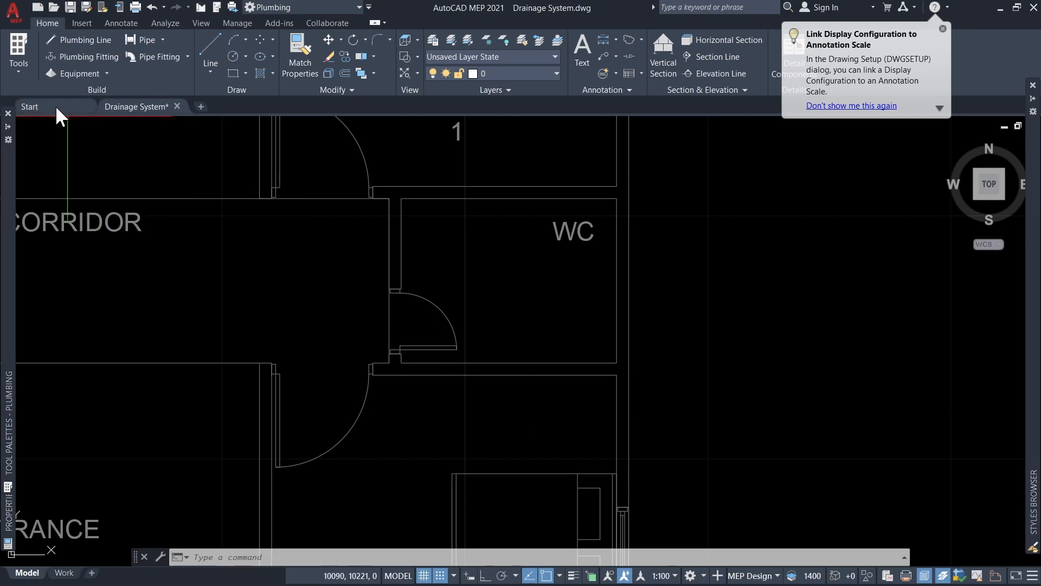
left_click(76, 69)
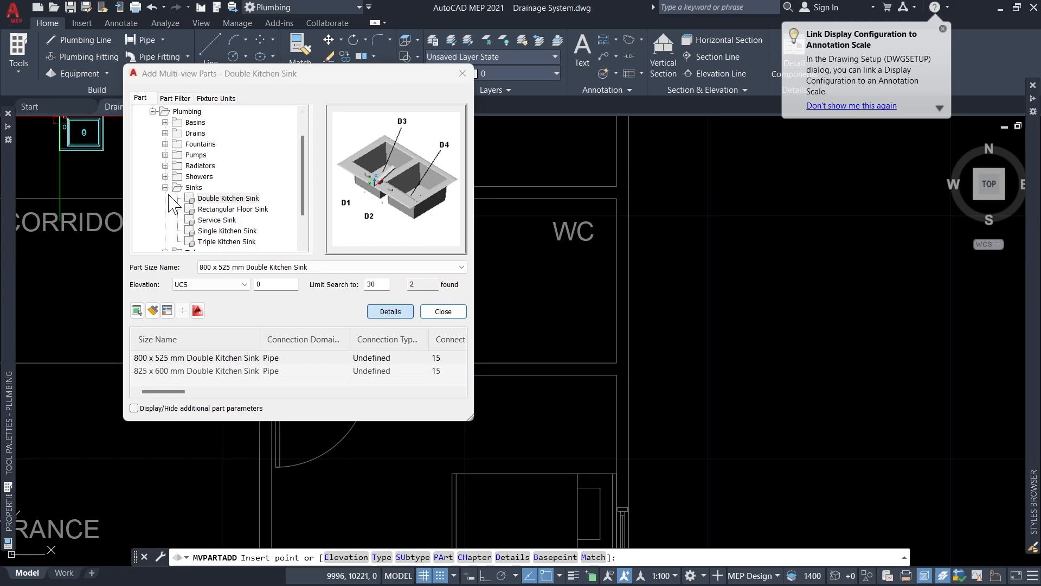
left_click(165, 187)
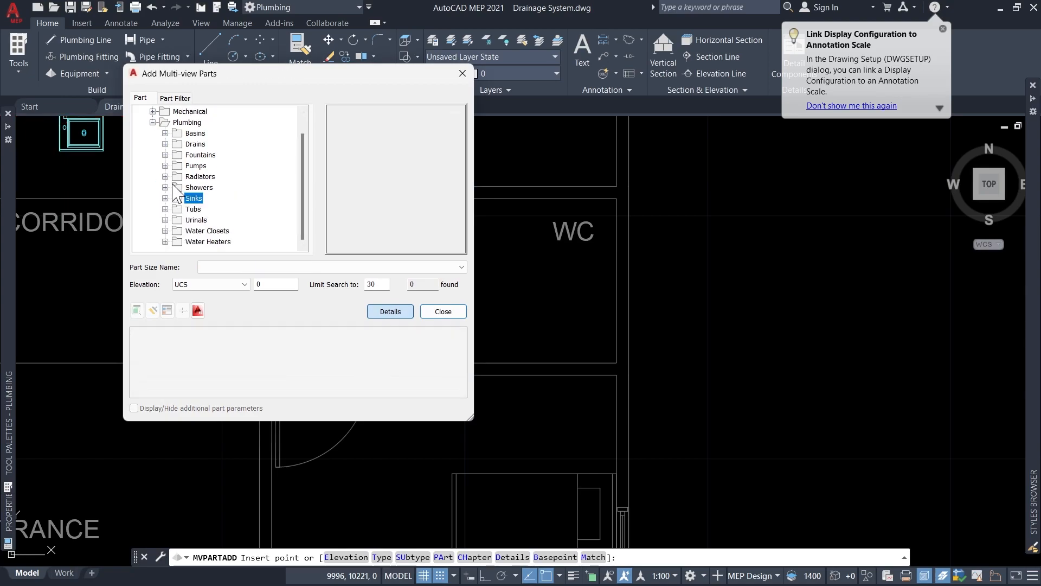
left_click(152, 122)
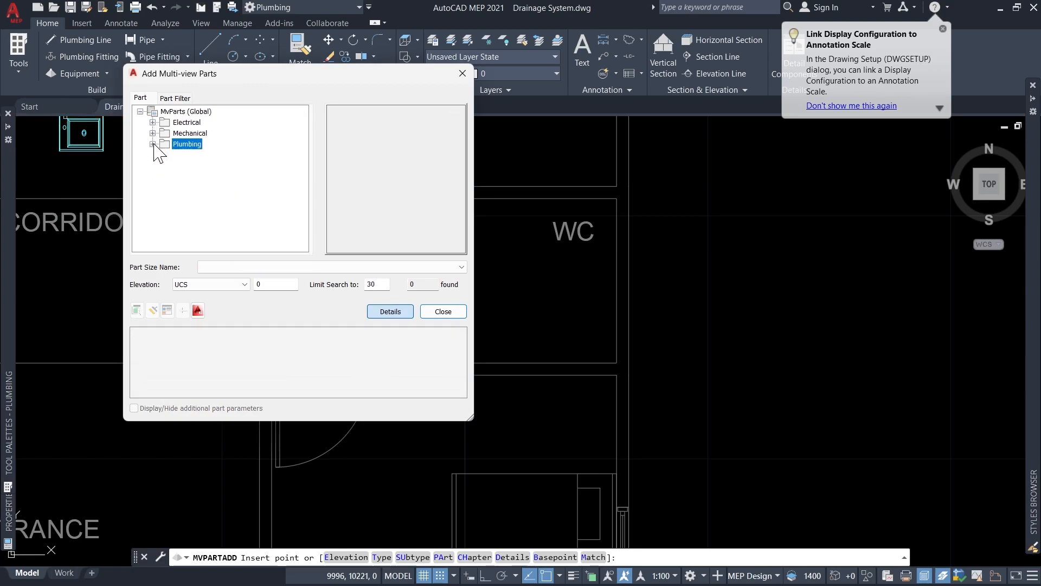
left_click(153, 144)
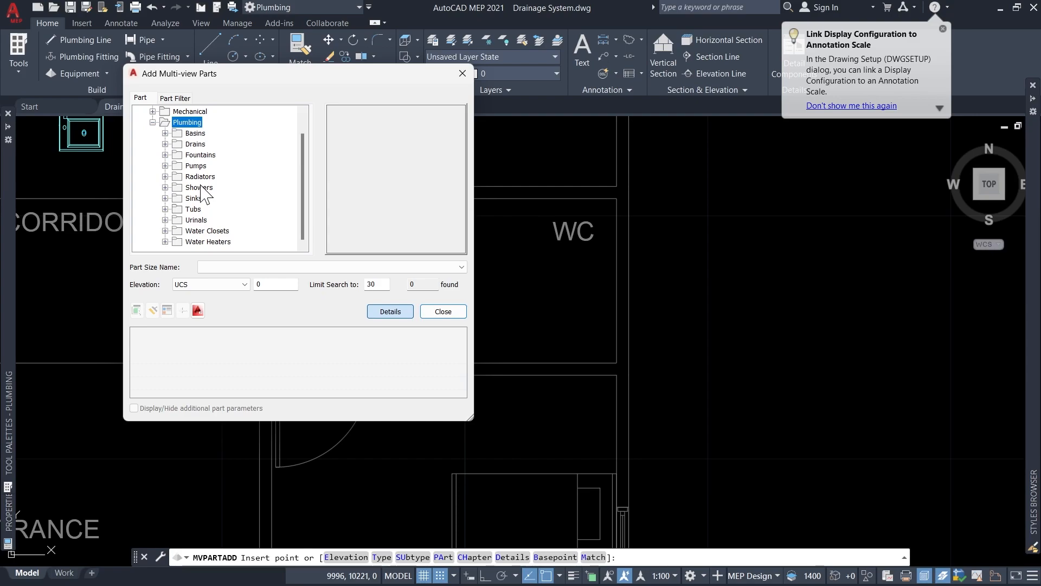
double_click(193, 134)
left_click(213, 144)
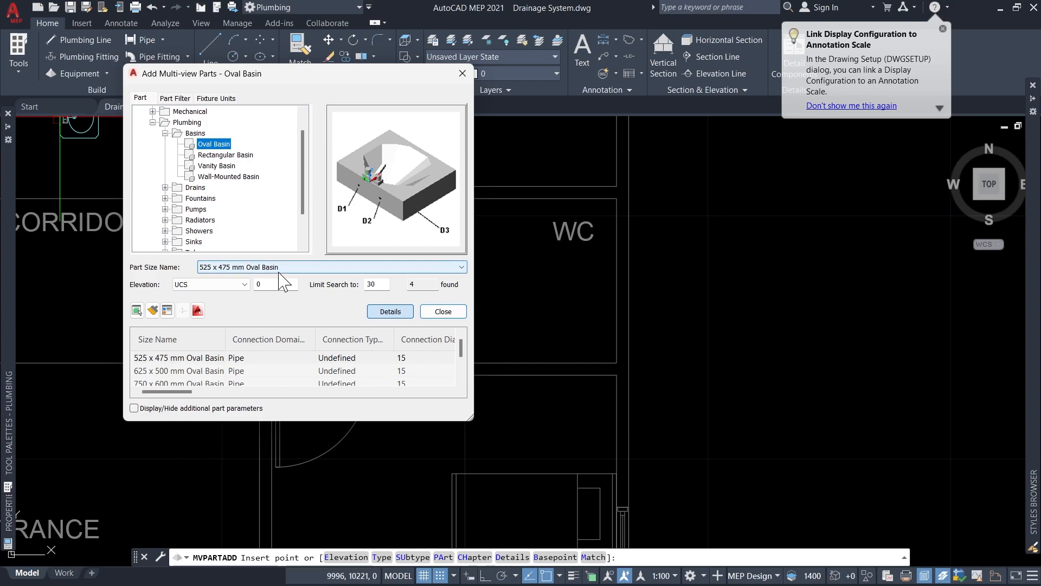
- Place the oval basin at elevation 850 in the WC, against the wall beside the door, with rotation 0
left_click(271, 283)
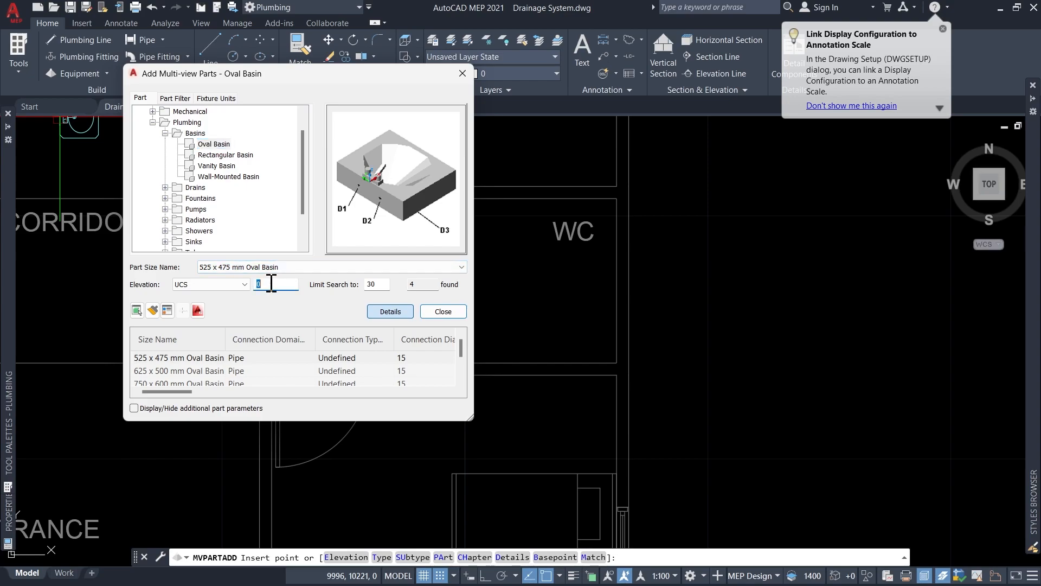
type("85")
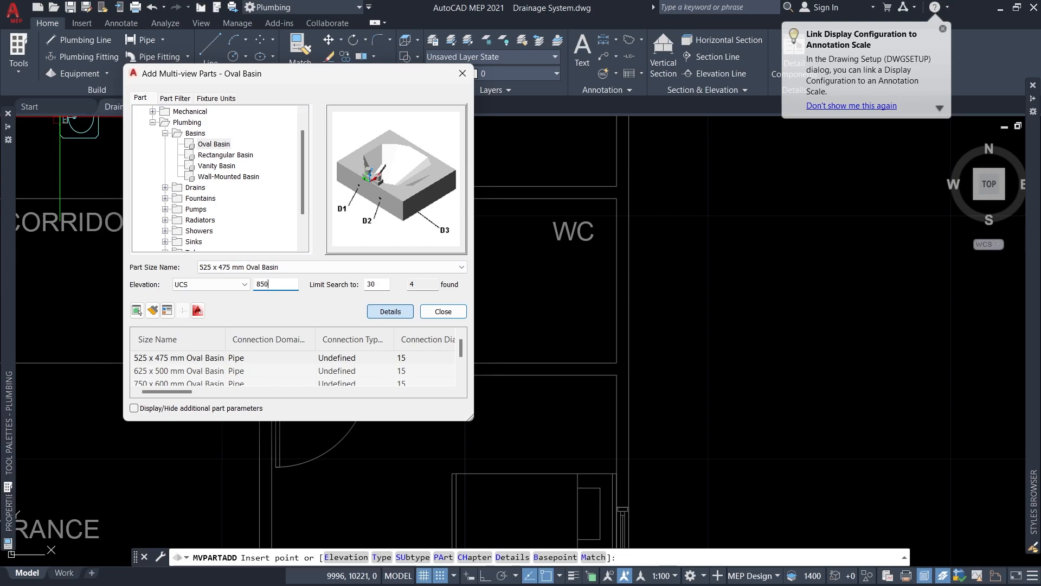
scroll(597, 271, "down", 3)
scroll(656, 282, "up", 6)
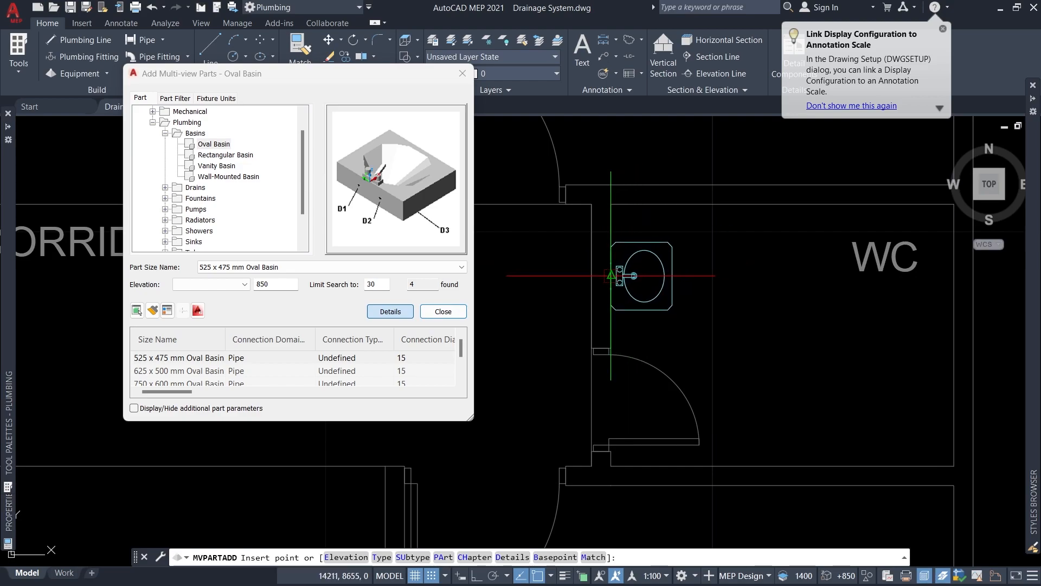
left_click(610, 276)
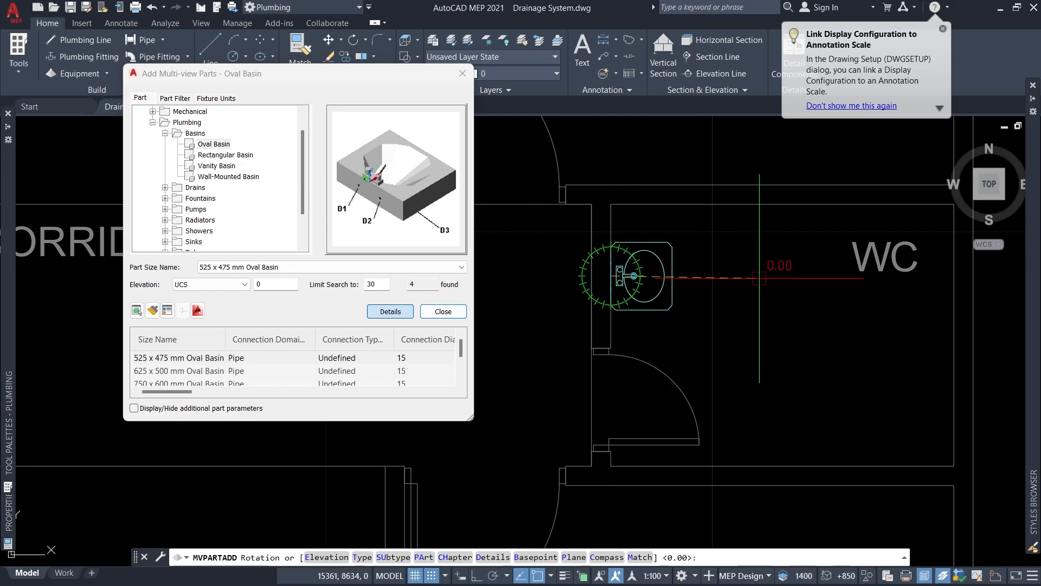
left_click(761, 275)
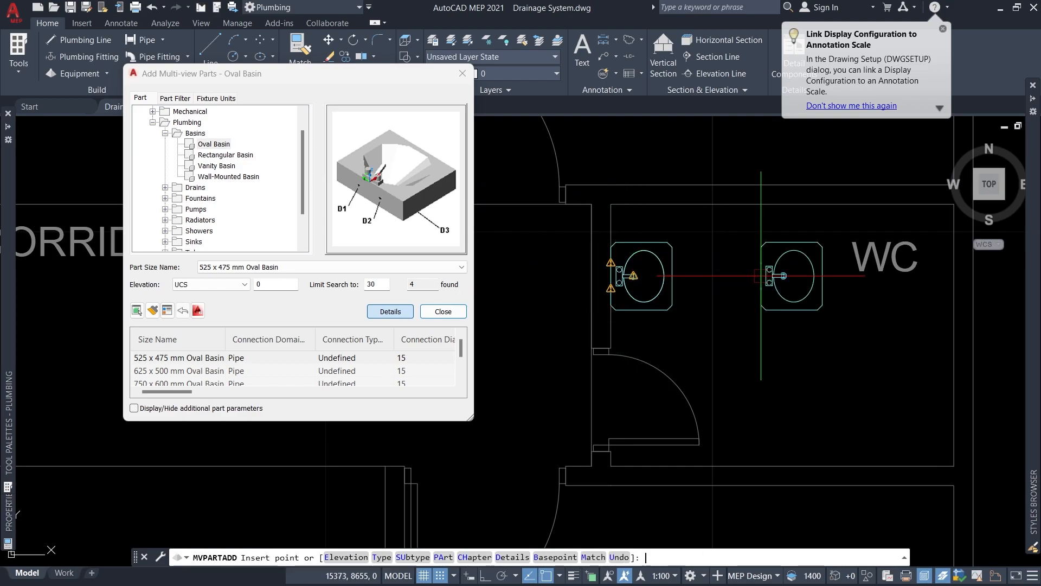
key("Escape")
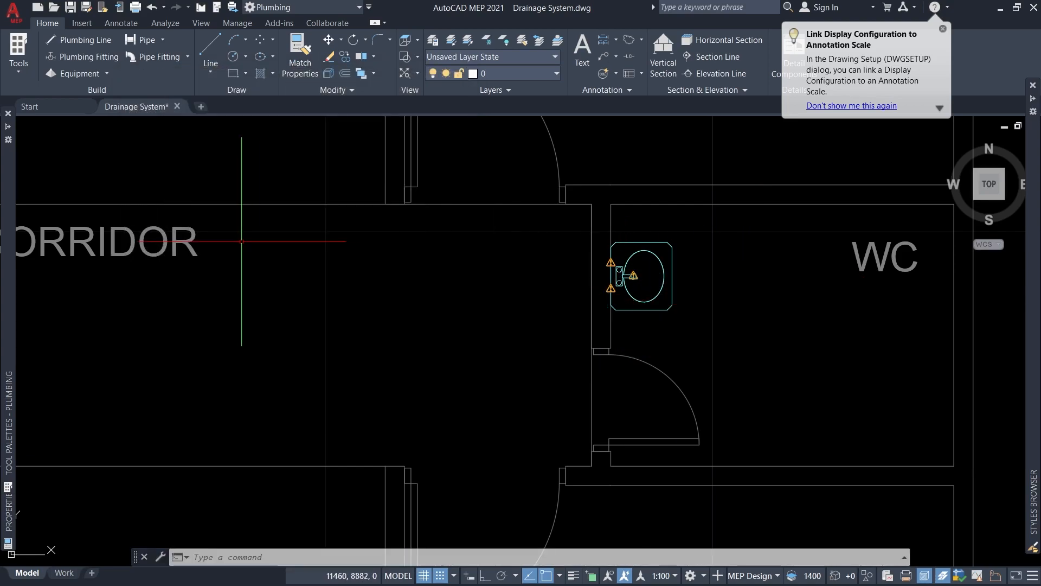
- Place a 125 mm Round Floor Drain from the plumbing drains in the WC, between the oval basin and the bedroom 1 wall
key("Return")
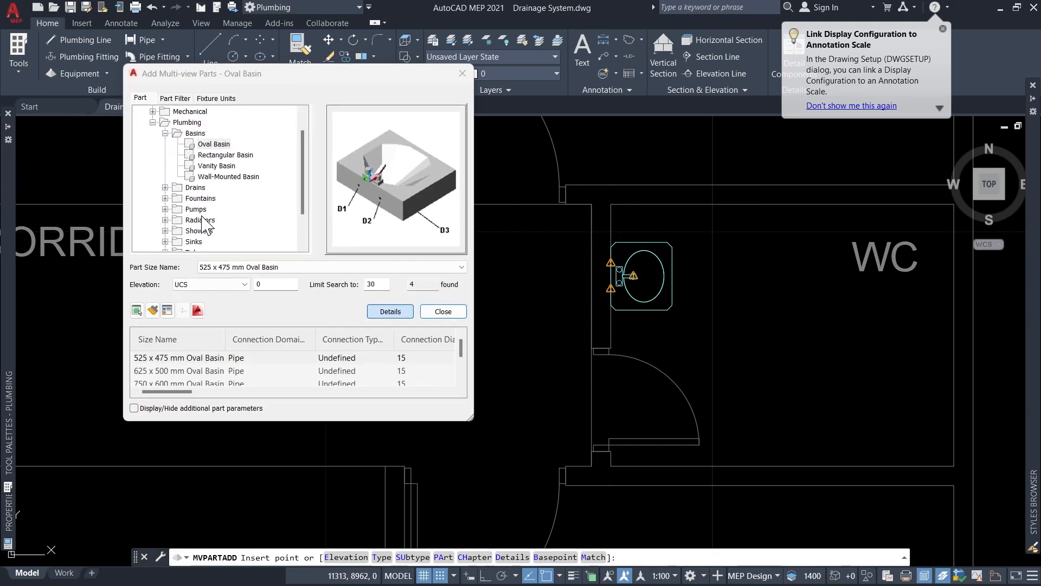
left_click(165, 133)
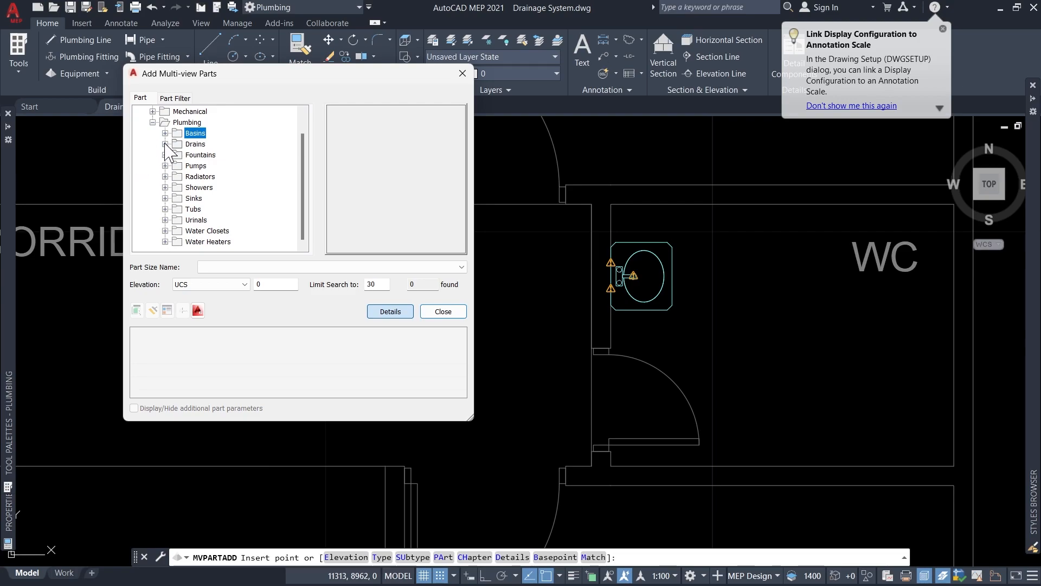
left_click(165, 144)
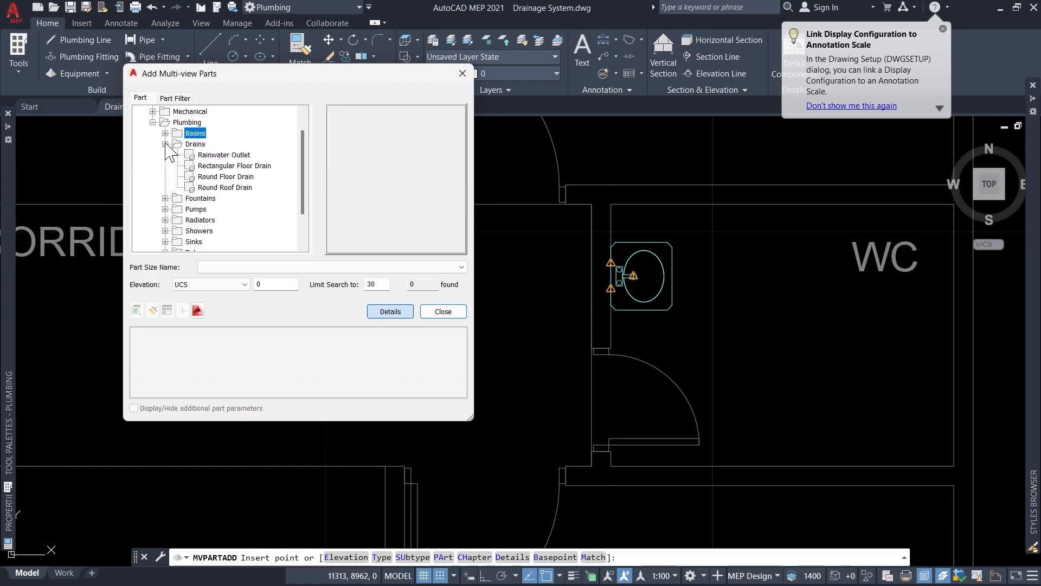
left_click(208, 176)
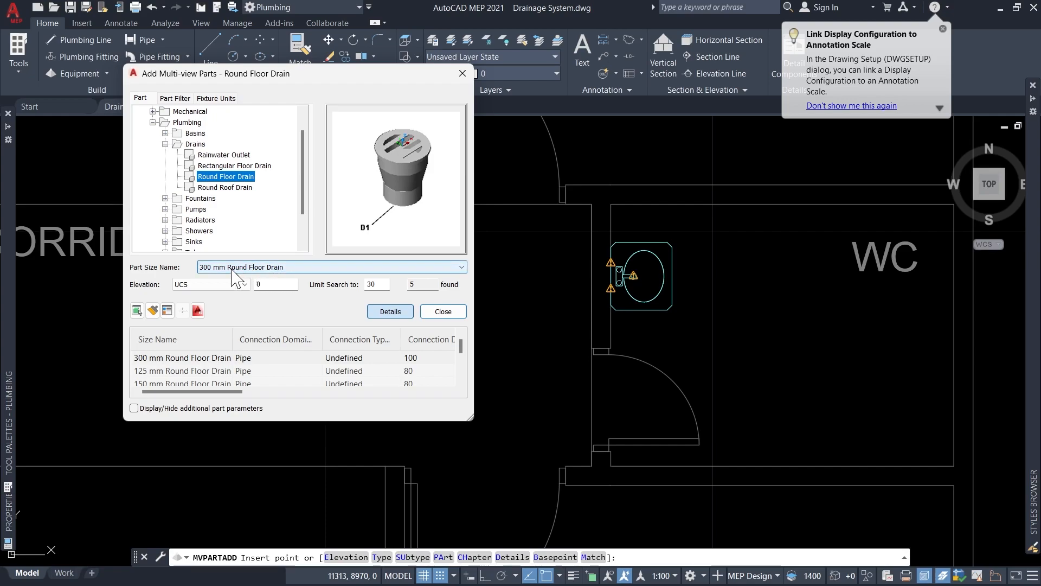
left_click(212, 268)
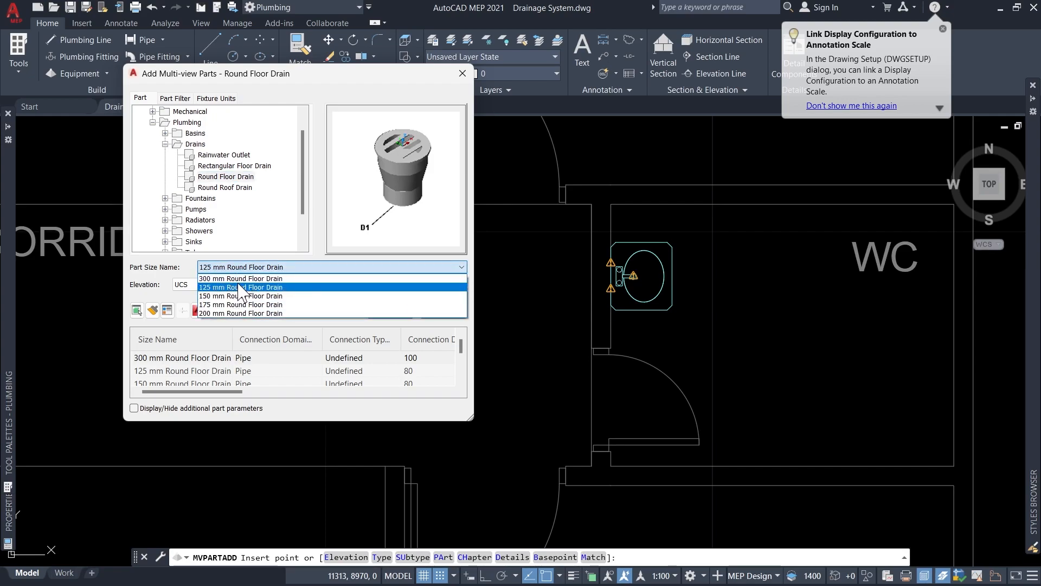
left_click(242, 291)
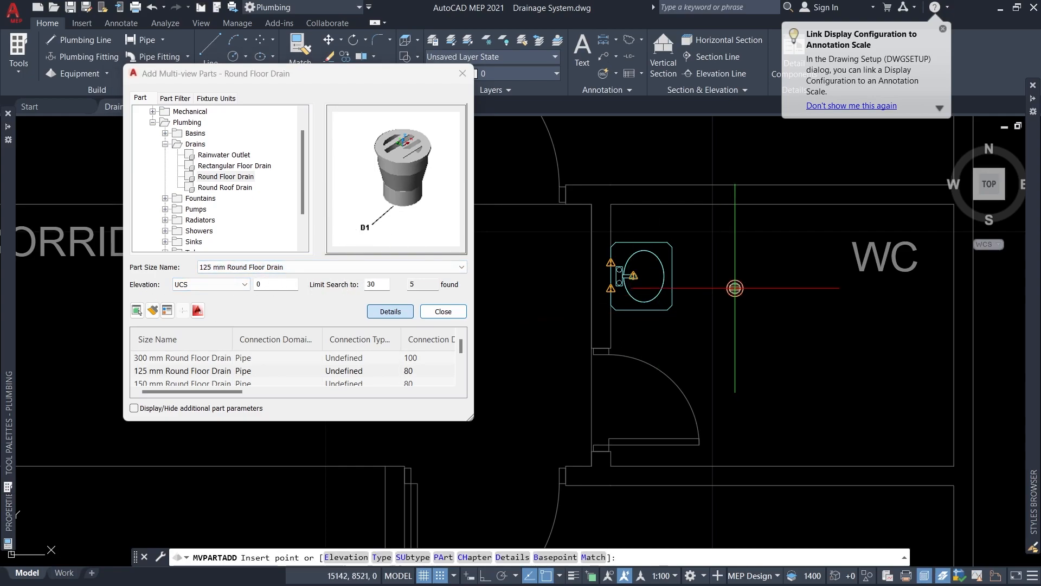
scroll(688, 225, "up", 2)
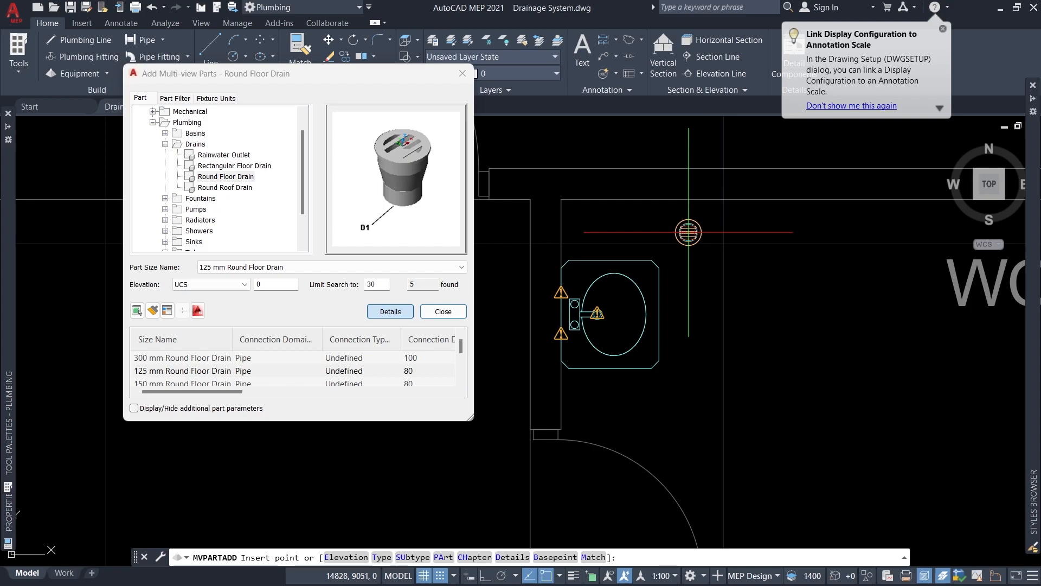
left_click(688, 232)
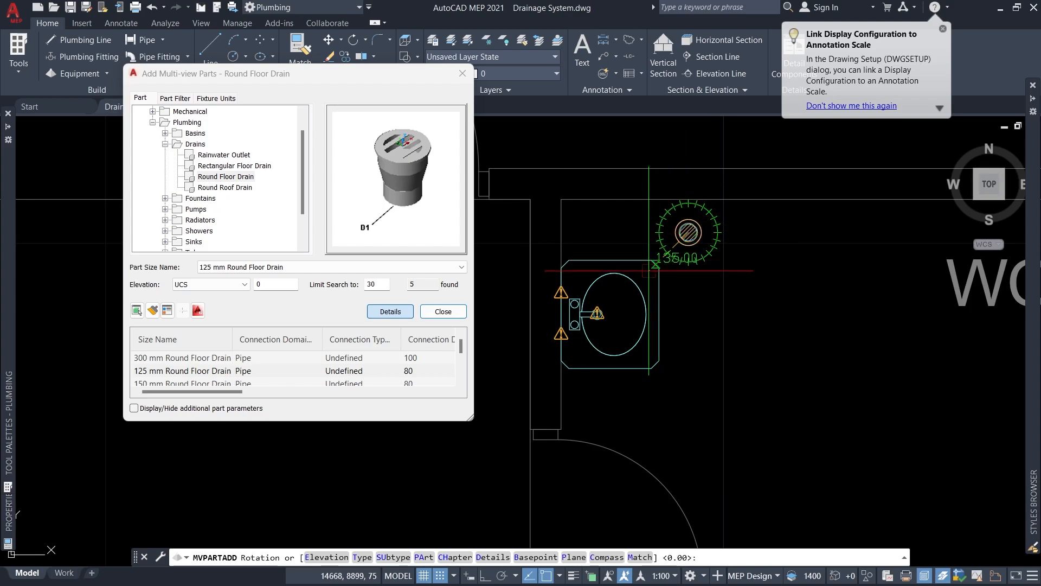
left_click(764, 233)
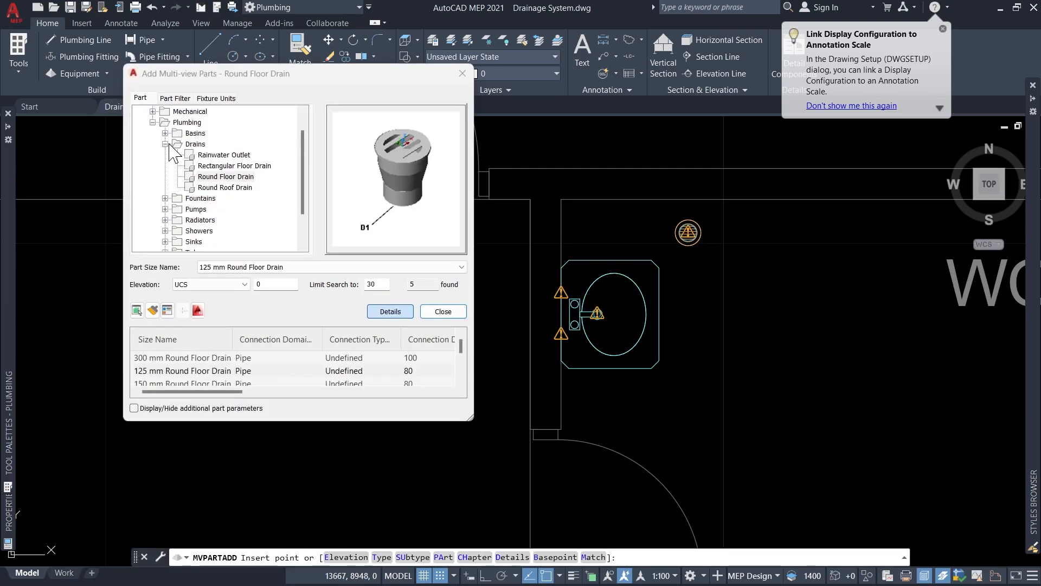
- Choose the 800 x 1500 mm Bath Tub from the plumbing tubs as the next part for the WC
left_click(165, 144)
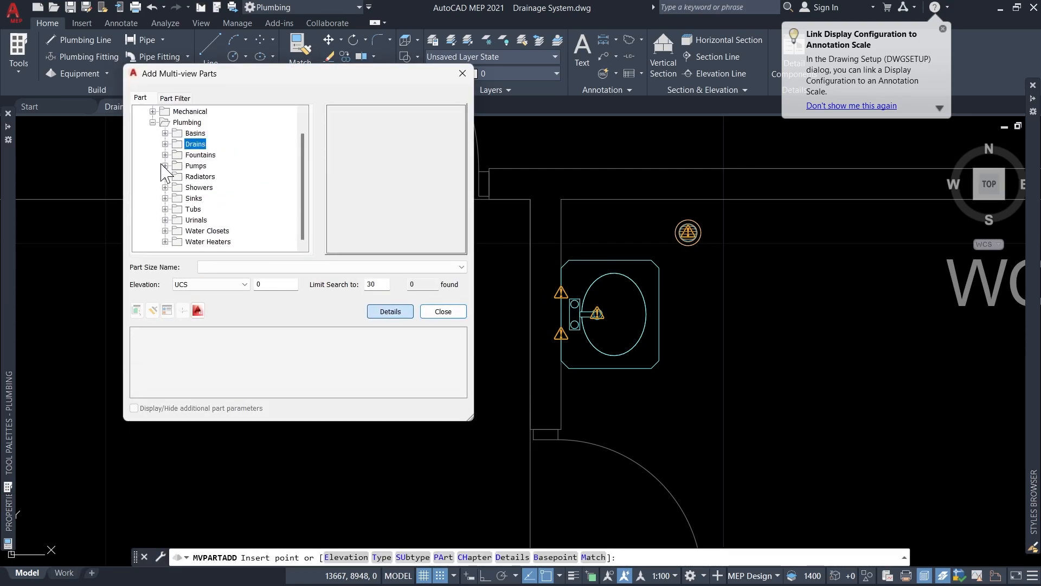
left_click(165, 209)
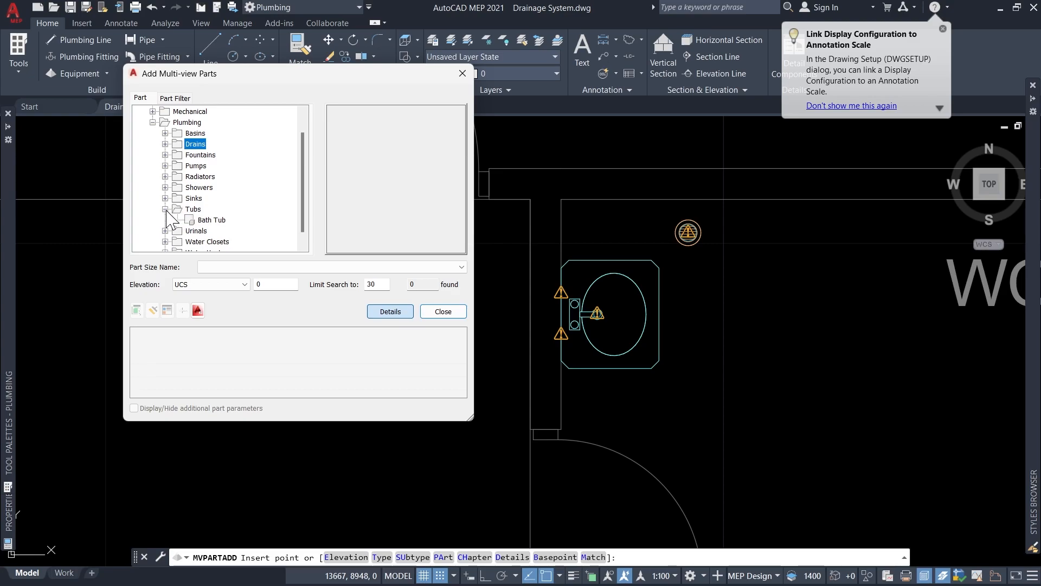
left_click(208, 220)
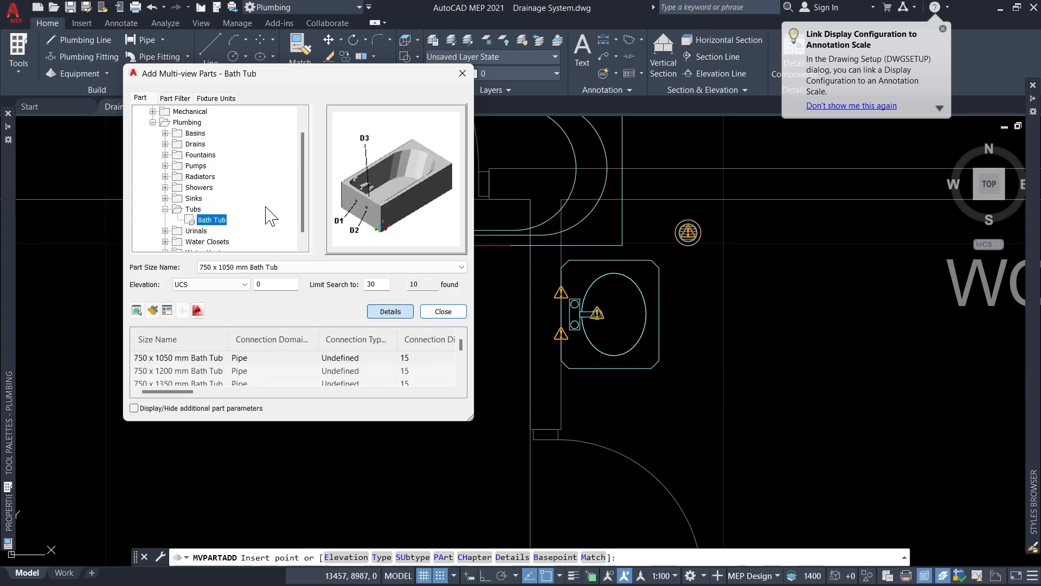
left_click(251, 267)
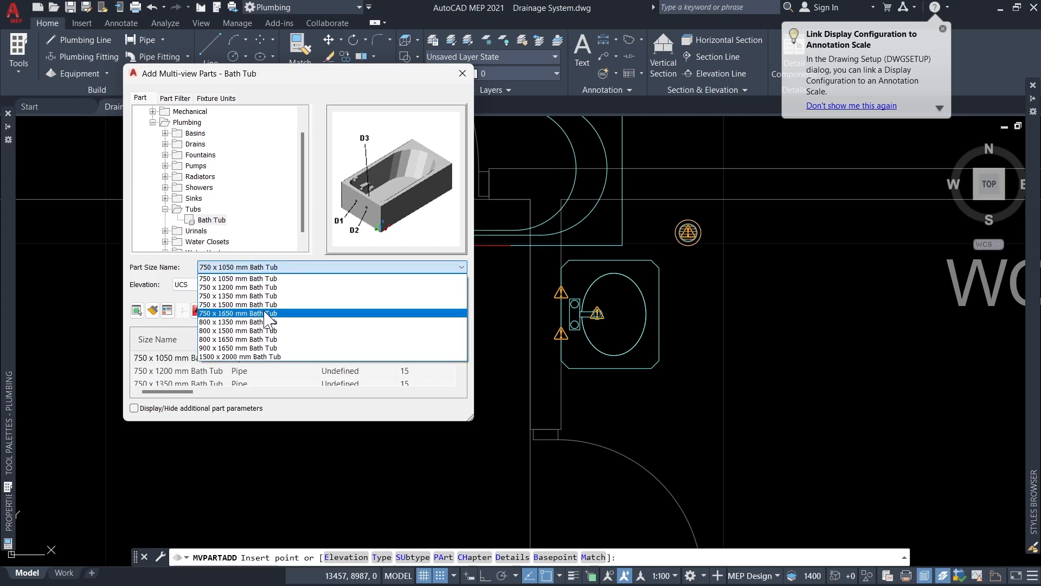
left_click(240, 330)
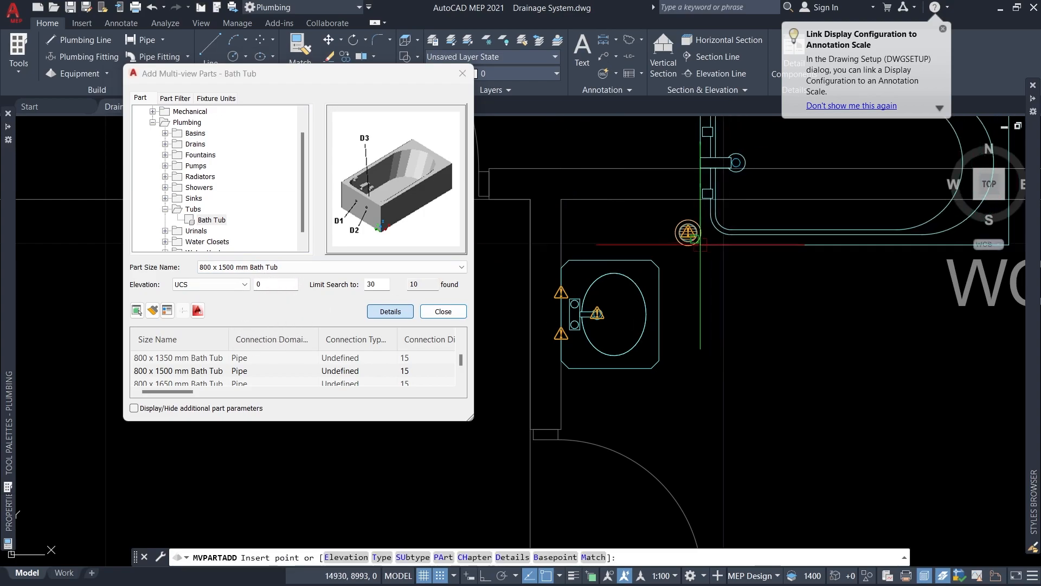
- Place the bath tub in the WC corner between the outer wall and the bedroom 2 wall, rotated 90 degrees
scroll(582, 219, "down", 10)
scroll(614, 248, "up", 8)
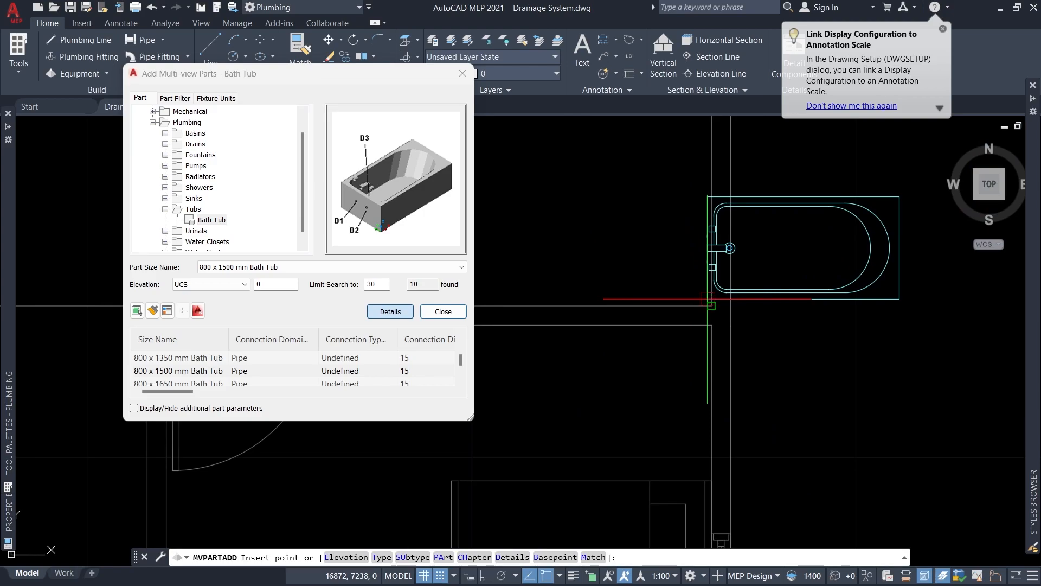
left_click(712, 305)
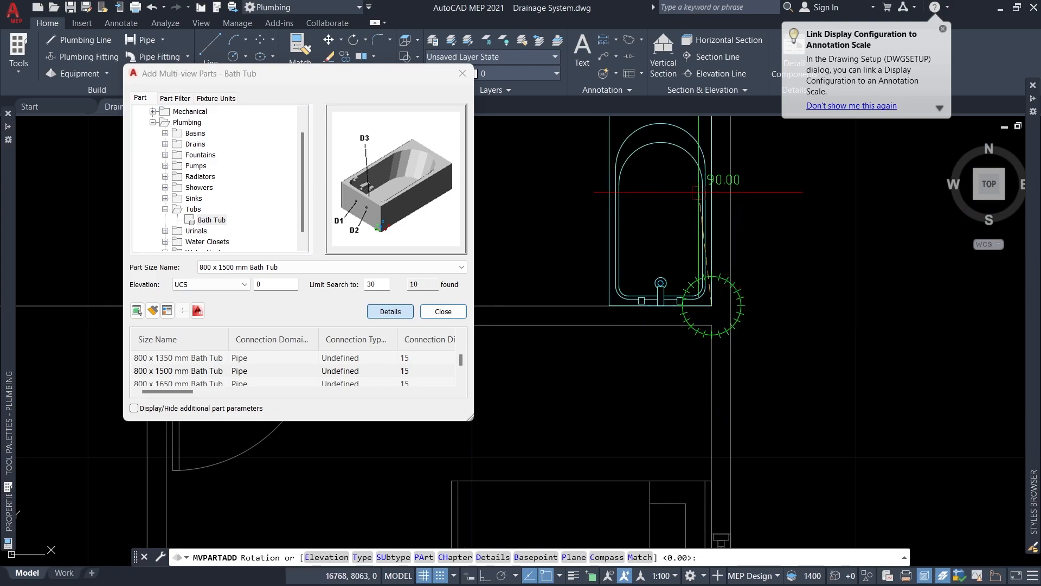
left_click(703, 158)
key("Return")
scroll(681, 216, "down", 4)
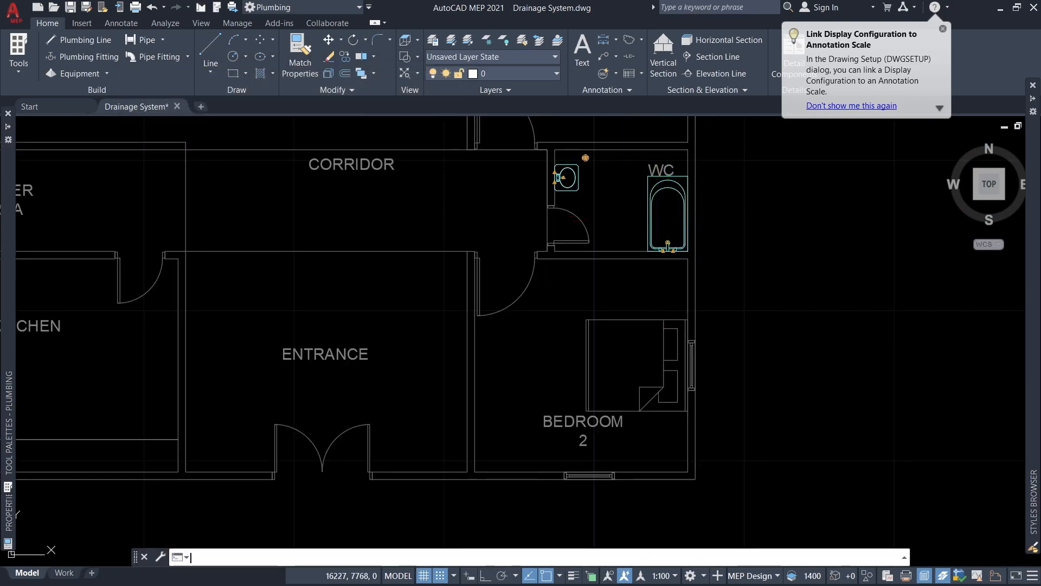
- Start adding another piece of plumbing equipment and choose the Wall-Mounted Flush Valve Toilet from the water closets
key("Return")
scroll(214, 206, "down", 1)
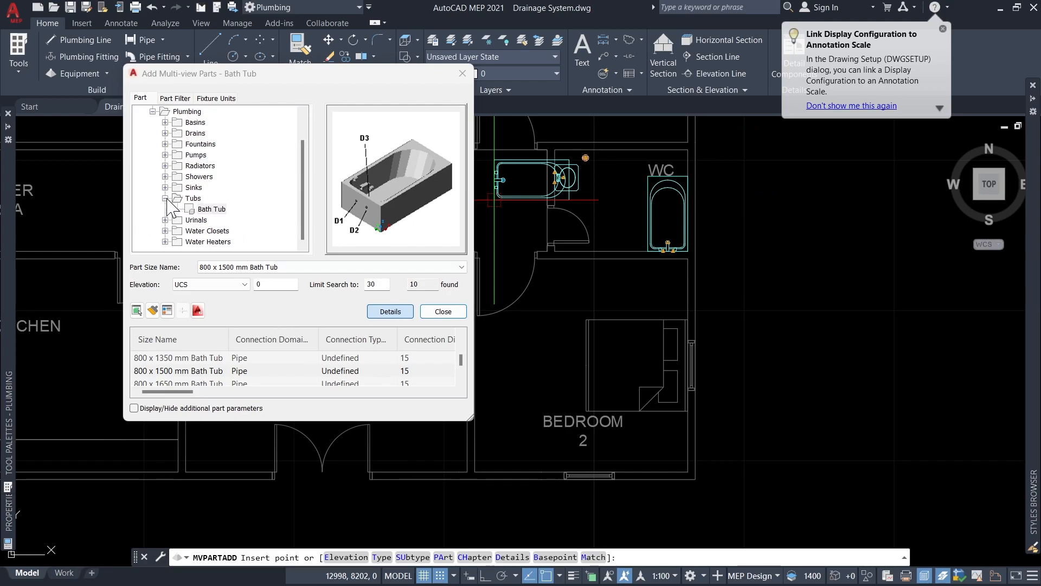
left_click(165, 198)
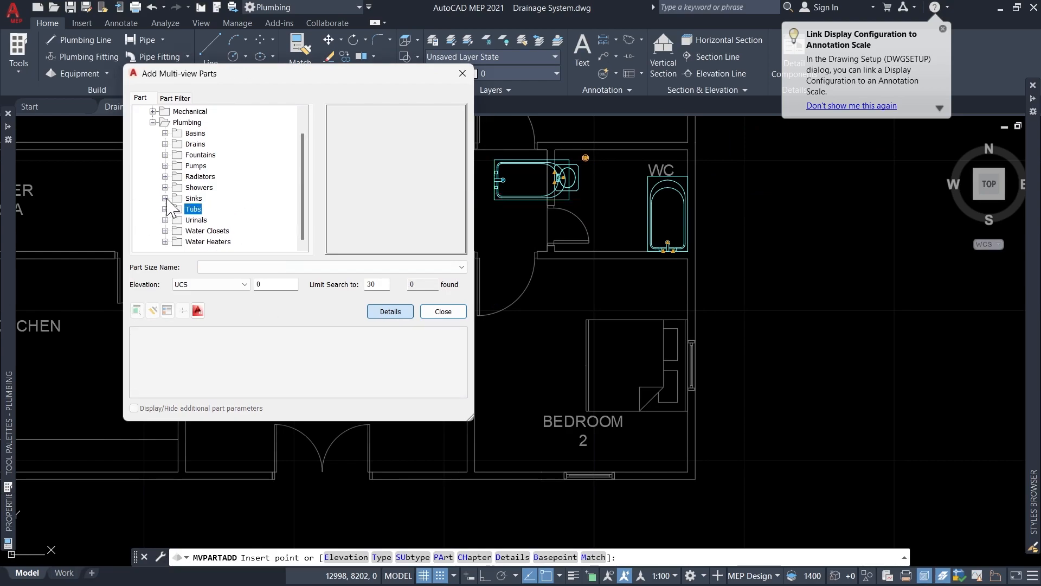
left_click(165, 230)
left_click(216, 219)
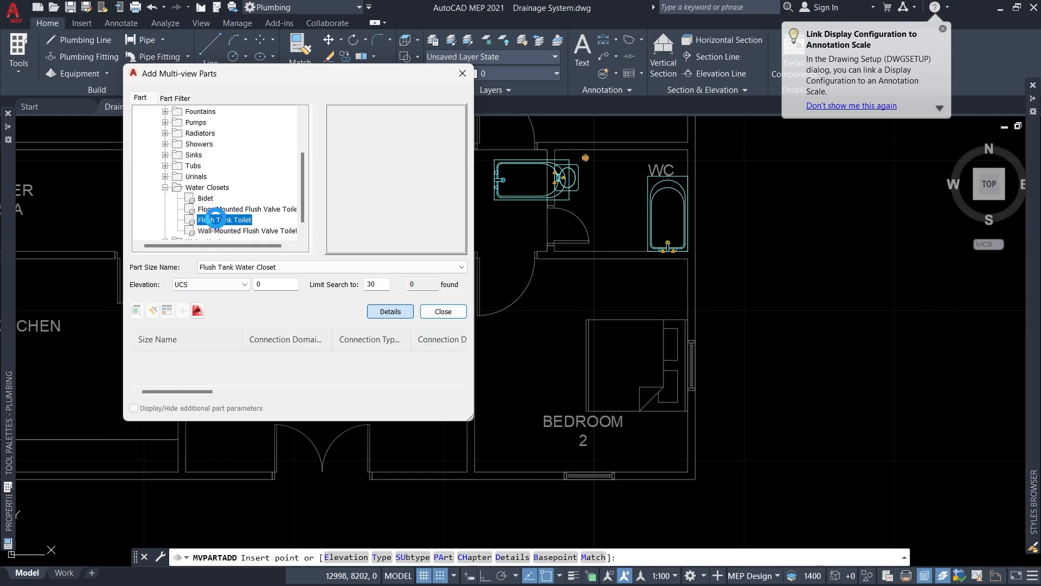
left_click(218, 208)
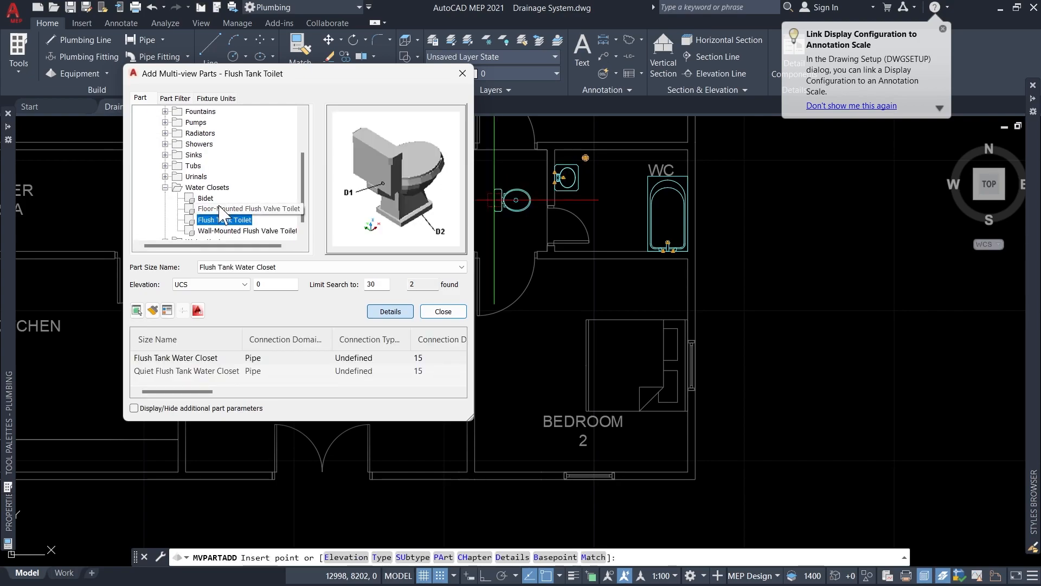
left_click(215, 230)
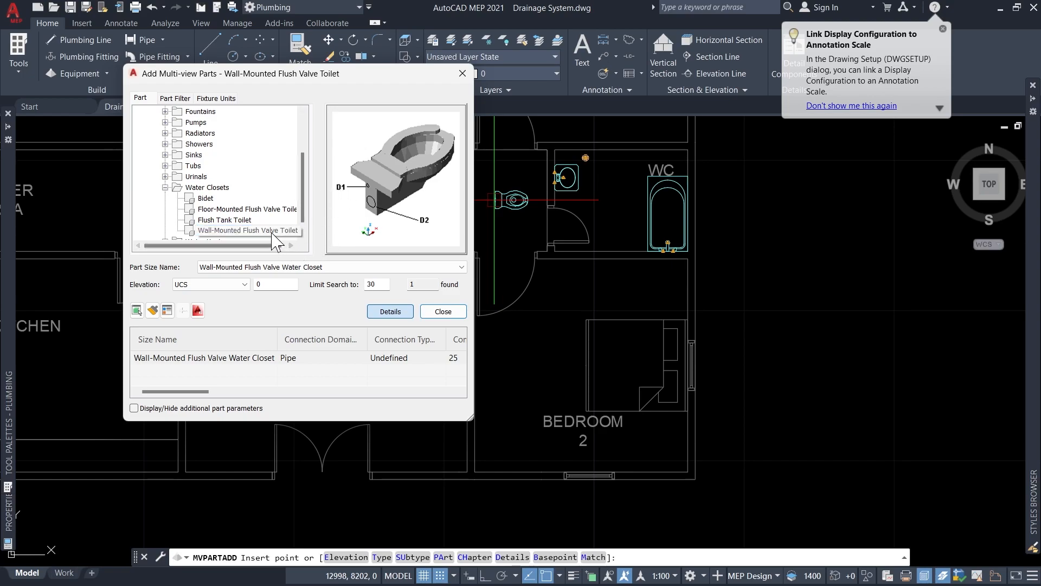
- Place the wall-mounted toilet at elevation 380 against the WC's bedroom 1 wall, between floor drain and bath tub, facing into the room
left_click(264, 273)
left_click(264, 276)
left_click(286, 283)
type("38")
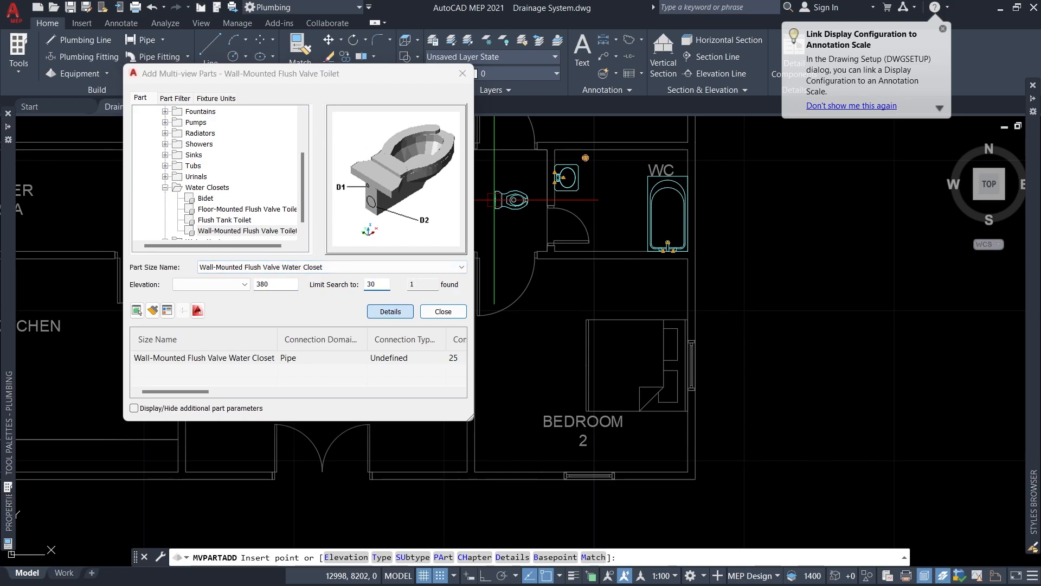
scroll(613, 163, "up", 8)
scroll(685, 189, "down", 3)
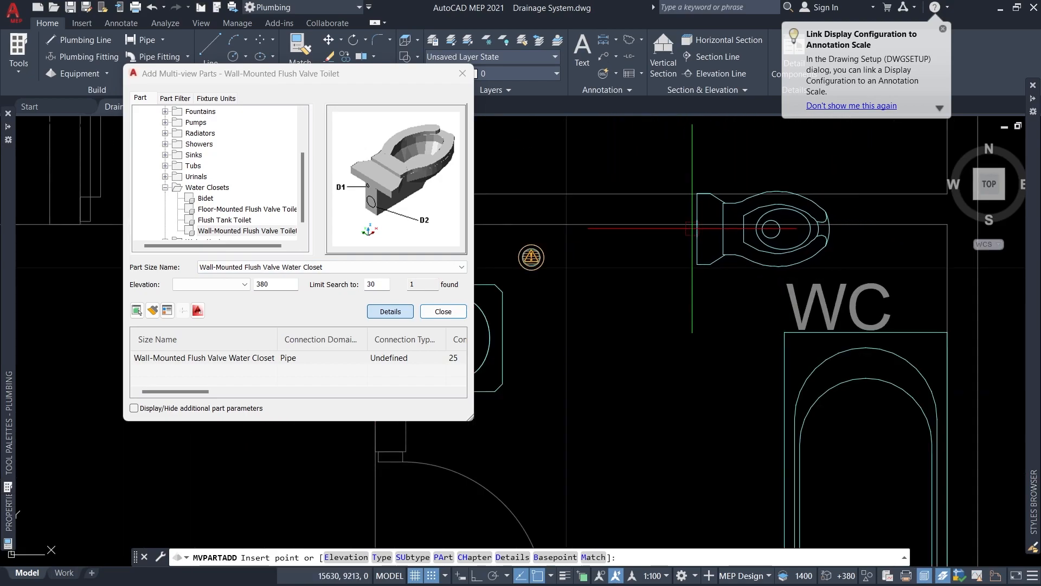
left_click(644, 223)
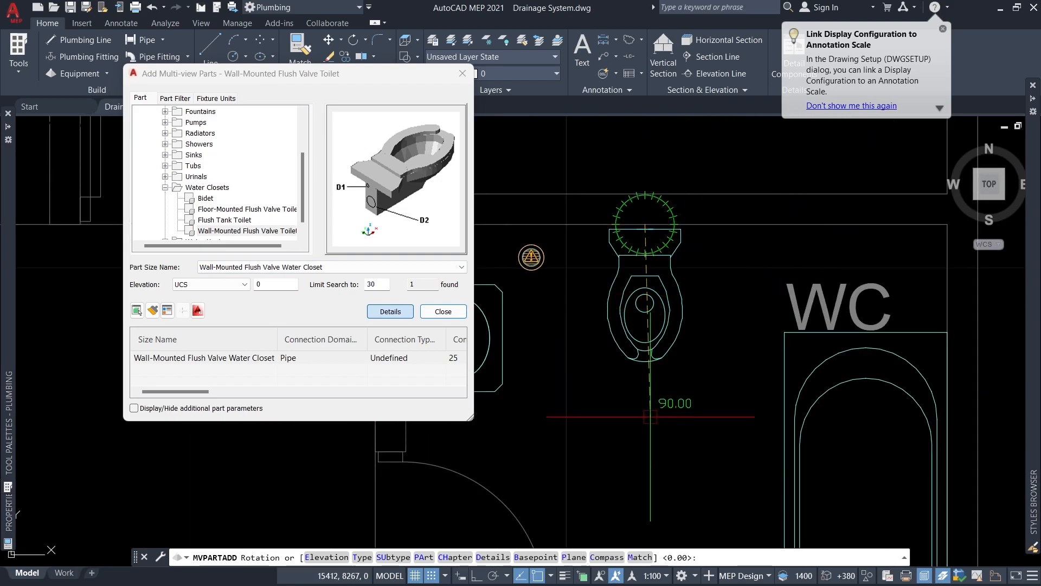
left_click(665, 404)
scroll(651, 205, "down", 5)
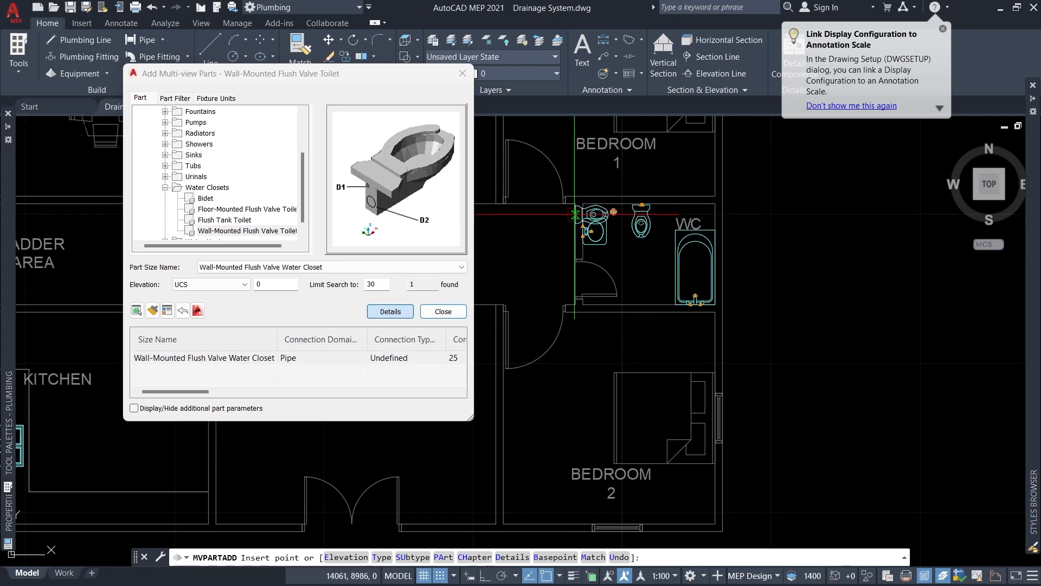
scroll(581, 206, "up", 4)
key("Escape")
- Examine the floor plan from the kitchen sink and ladder area wall across to the WC fixtures
scroll(406, 251, "down", 6)
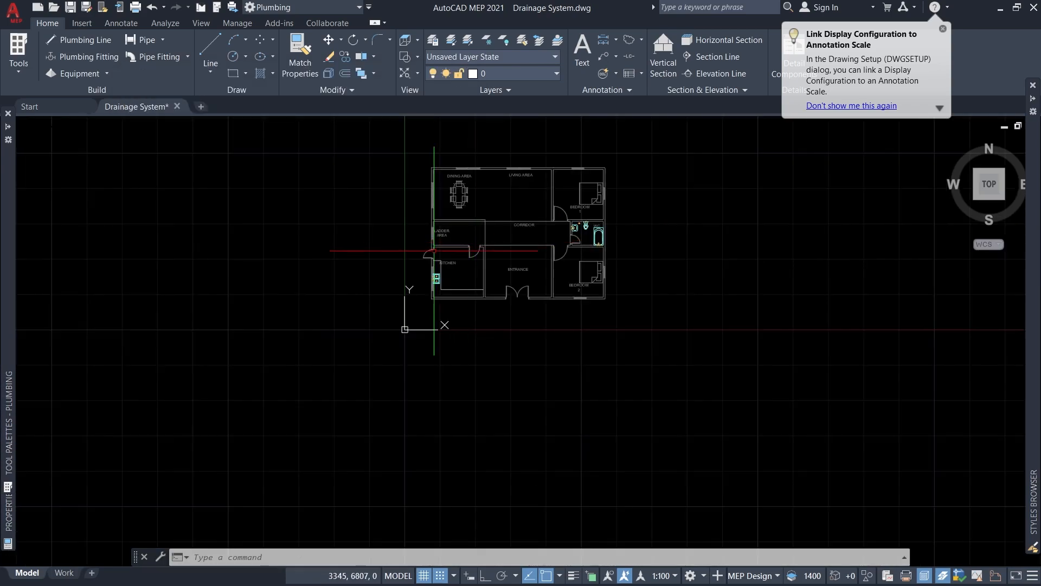
scroll(432, 270, "up", 4)
scroll(432, 270, "up", 4)
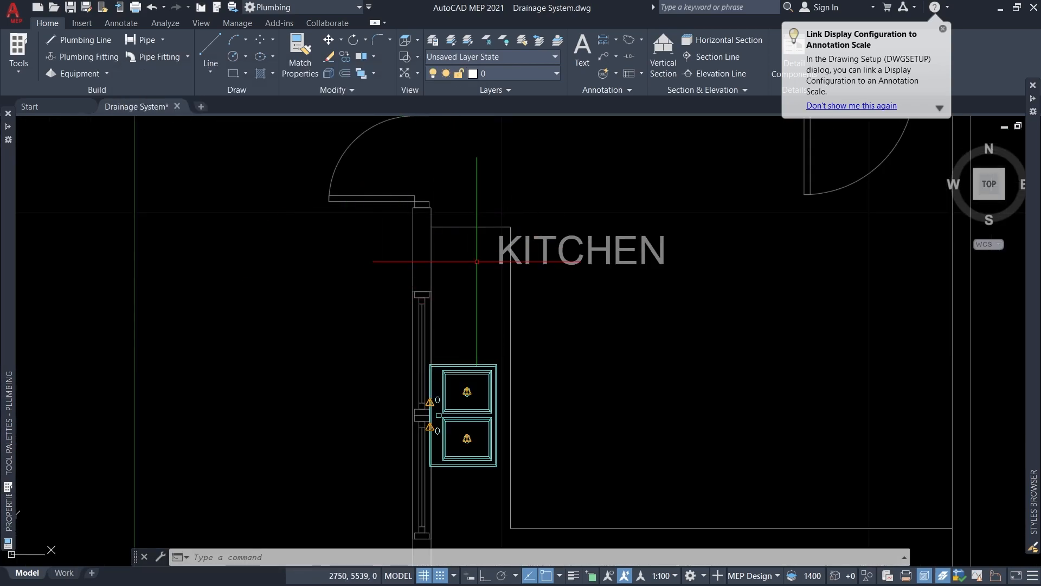
scroll(479, 314, "down", 6)
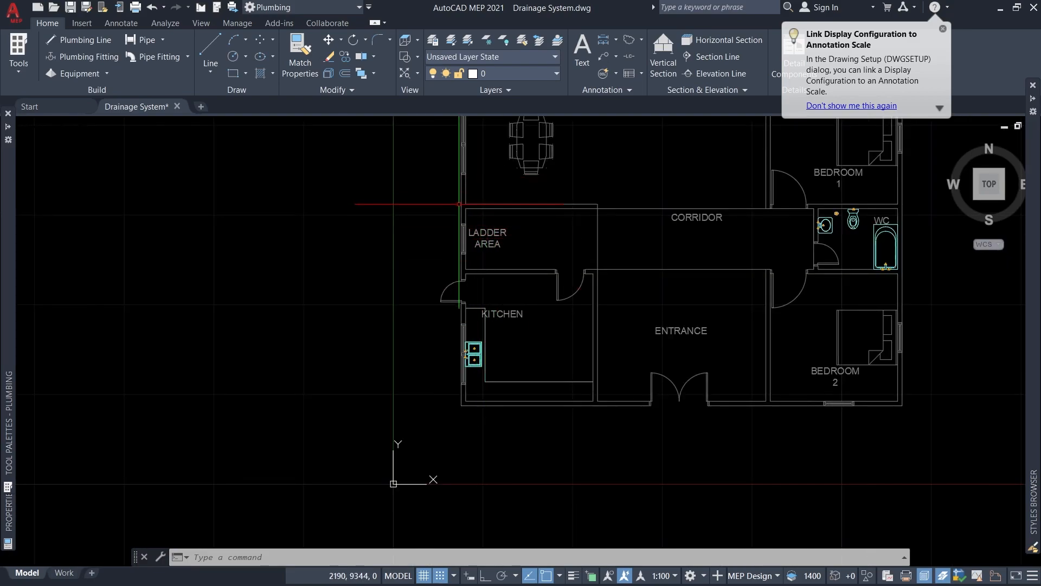
scroll(477, 214, "up", 4)
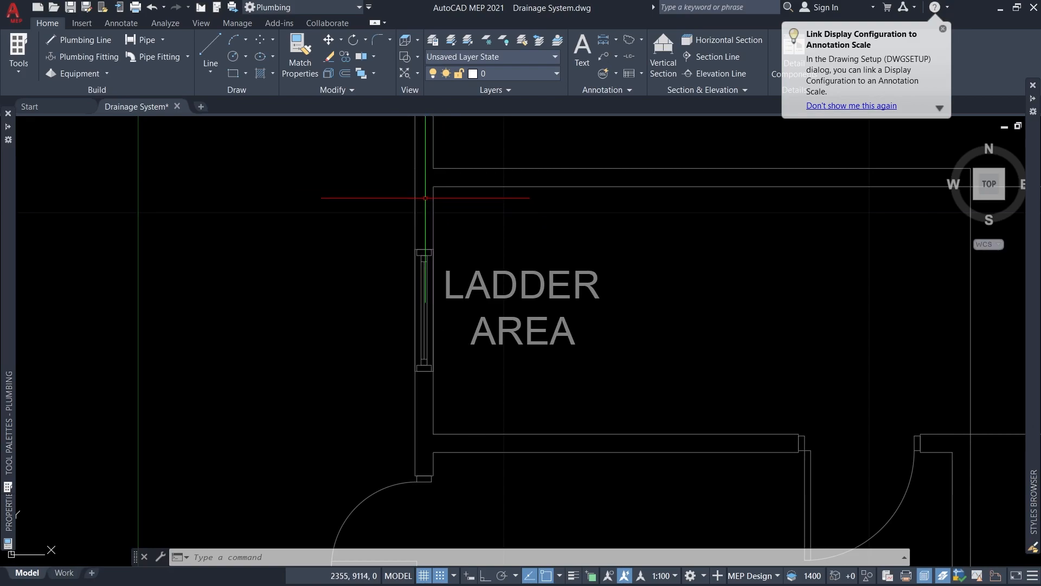
scroll(411, 207, "down", 8)
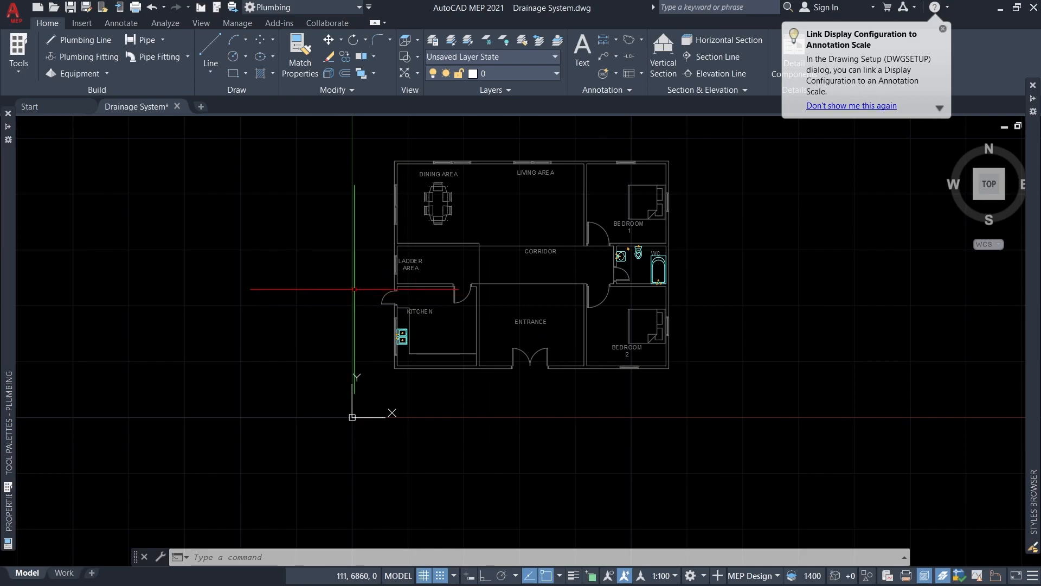
scroll(742, 236, "up", 4)
scroll(738, 247, "down", 6)
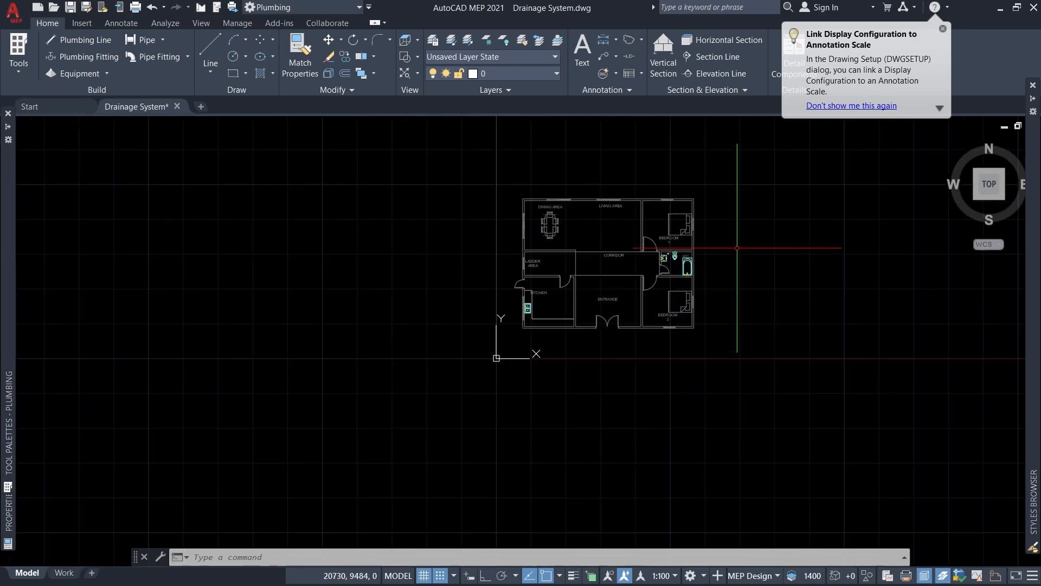
scroll(599, 266, "up", 2)
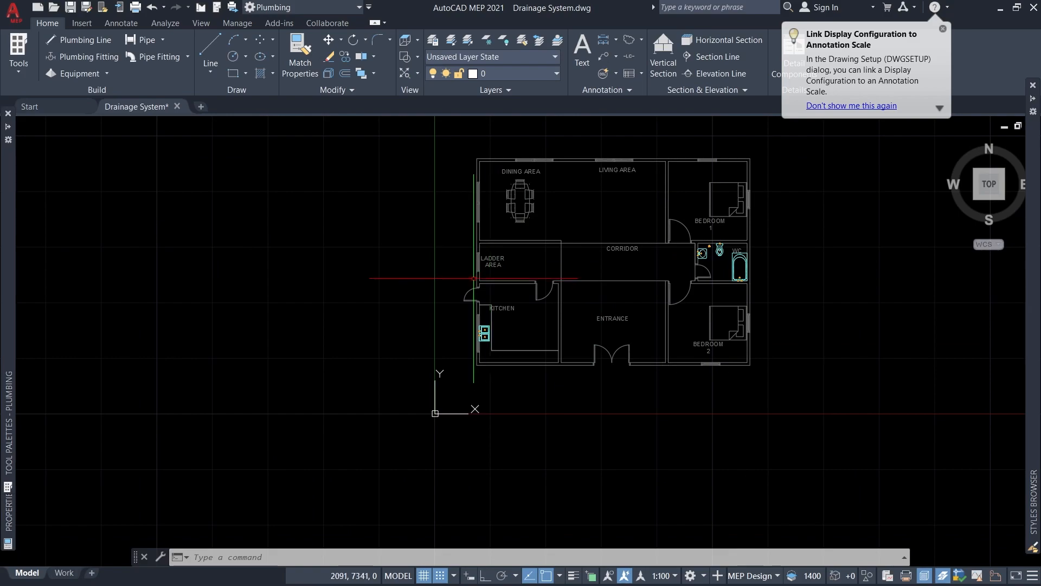
scroll(732, 254, "up", 4)
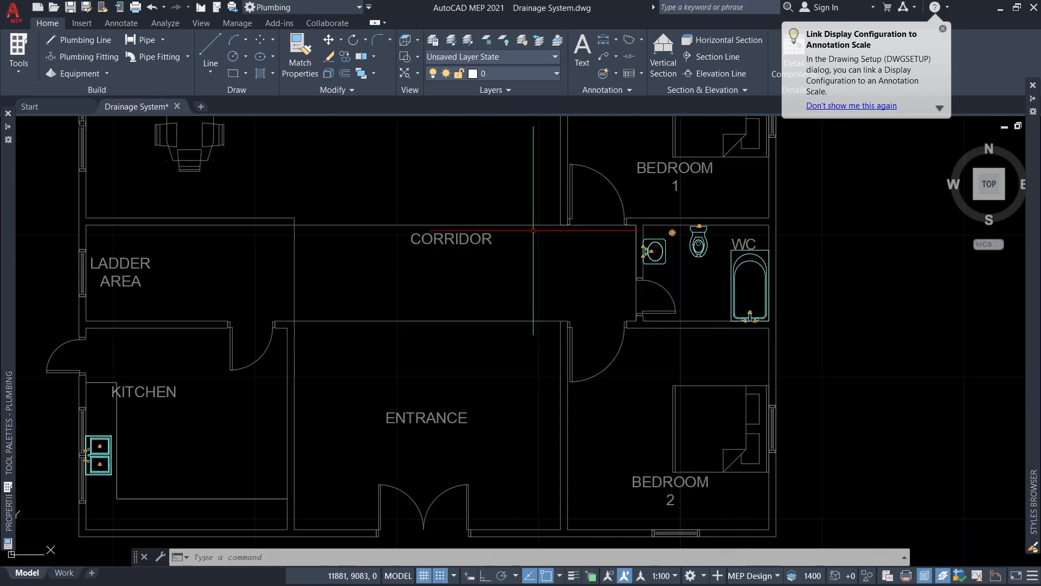
scroll(533, 229, "down", 5)
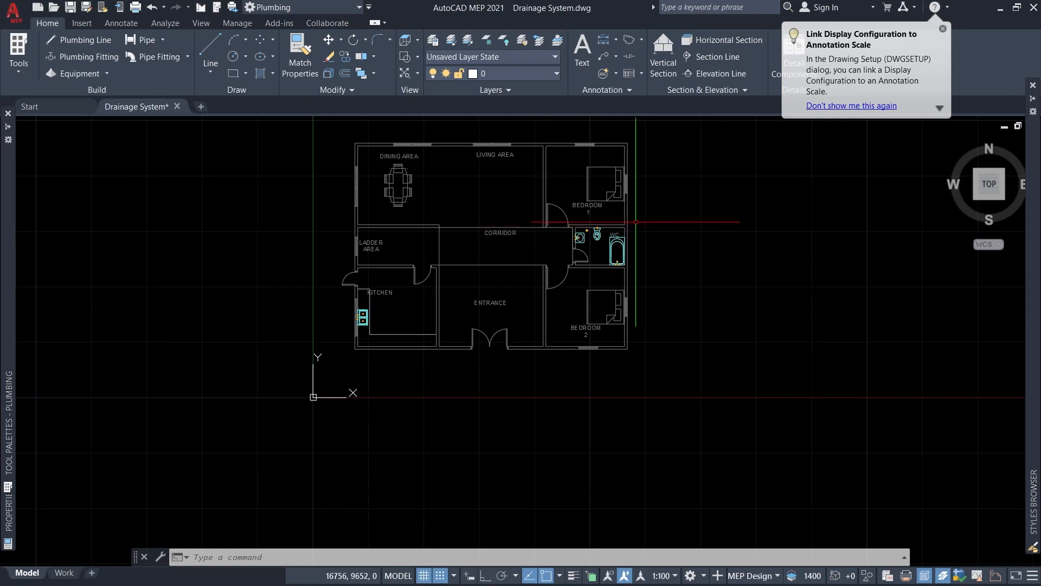
scroll(633, 225, "up", 4)
scroll(598, 292, "down", 2)
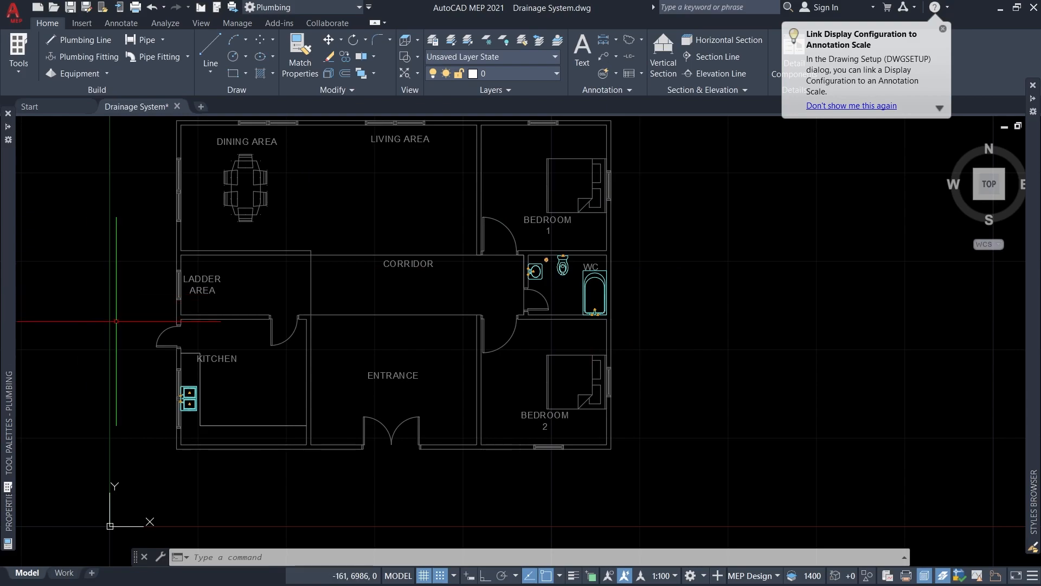
- Examine connection diameters D1, D2 and D3 in the kitchen double sink's equipment details and leave the properties without saving
scroll(42, 425, "up", 4)
left_click(188, 398)
left_click(291, 55)
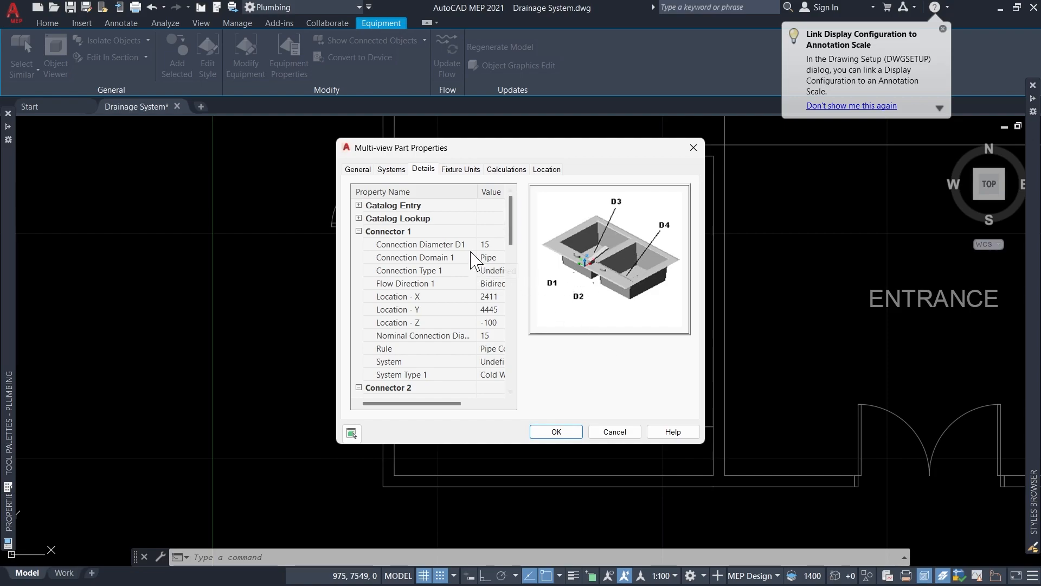
left_click(492, 245)
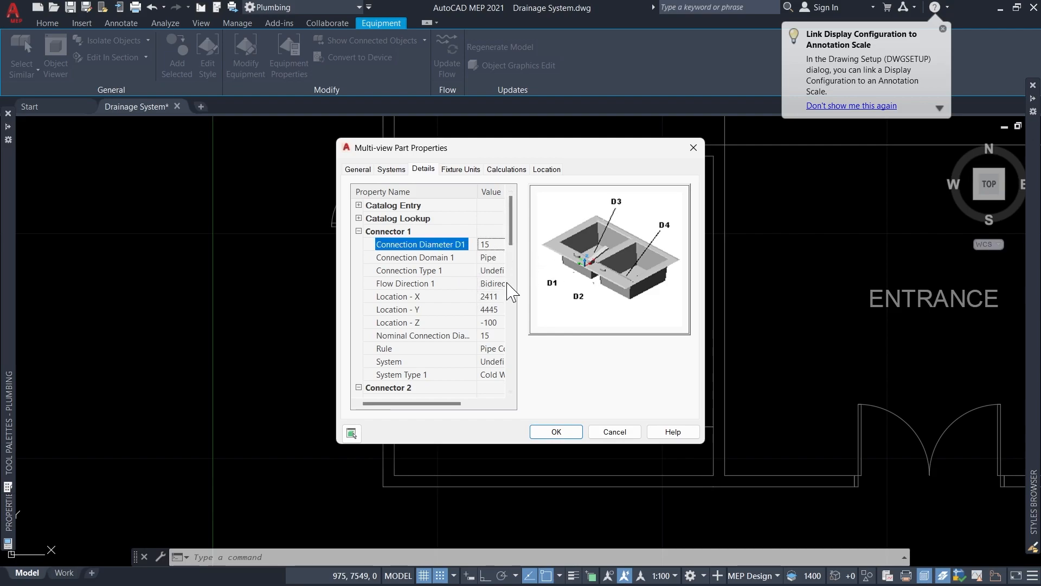
scroll(445, 347, "down", 2)
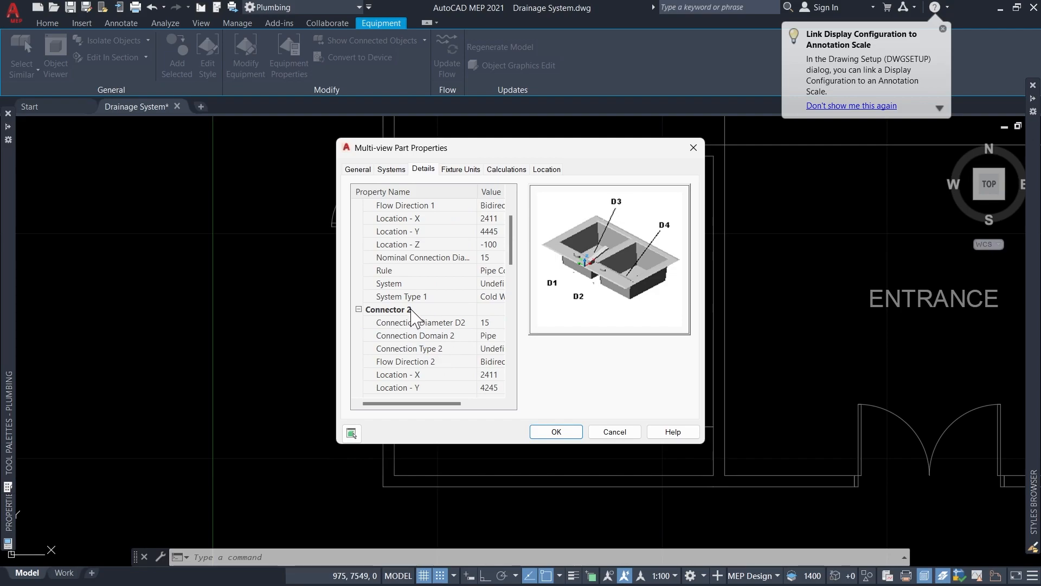
left_click(492, 323)
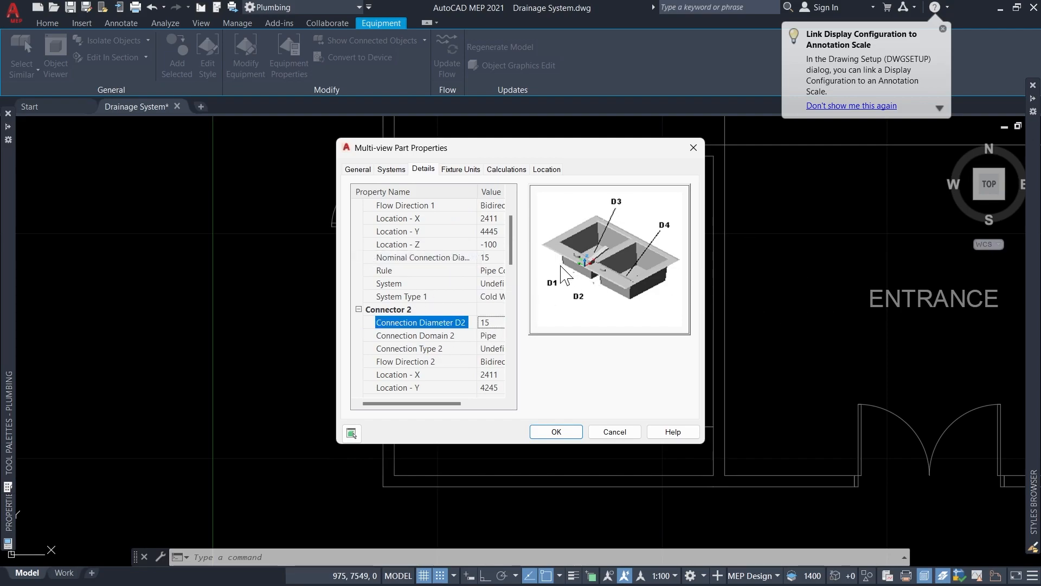
scroll(478, 272, "down", 8)
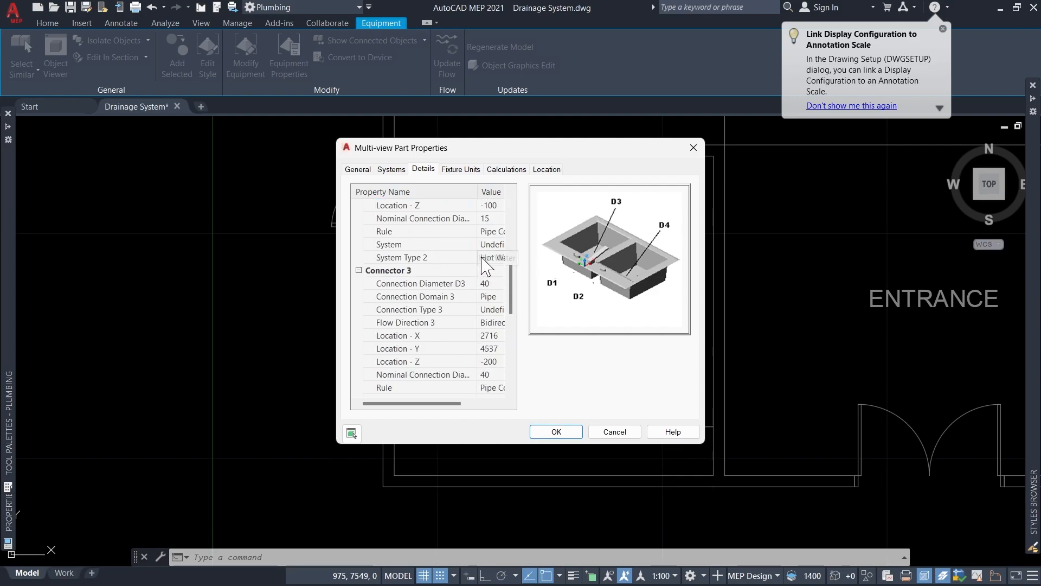
scroll(484, 259, "up", 1)
left_click(494, 206)
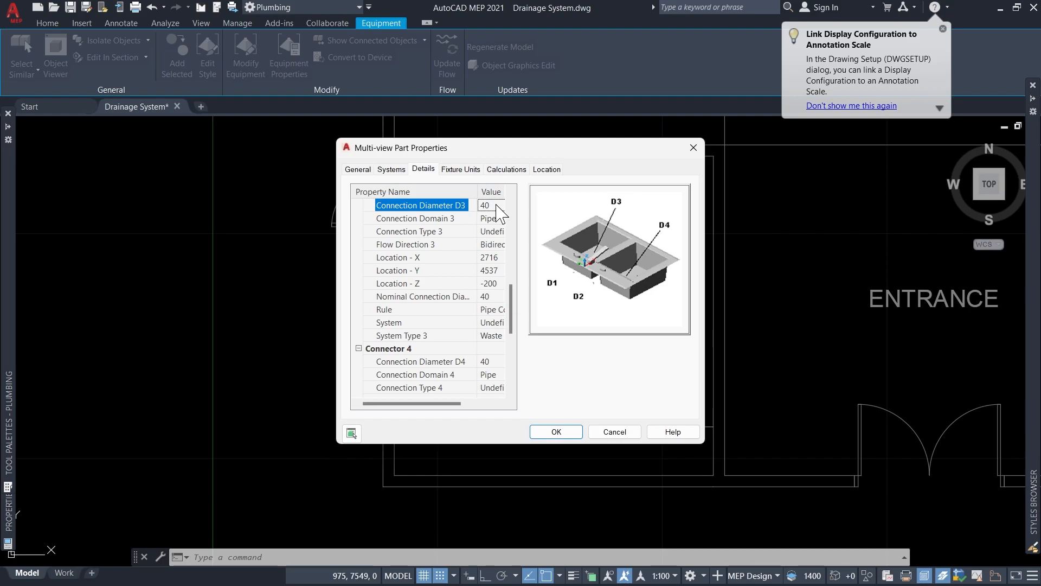
scroll(477, 301, "up", 3)
scroll(471, 297, "down", 1)
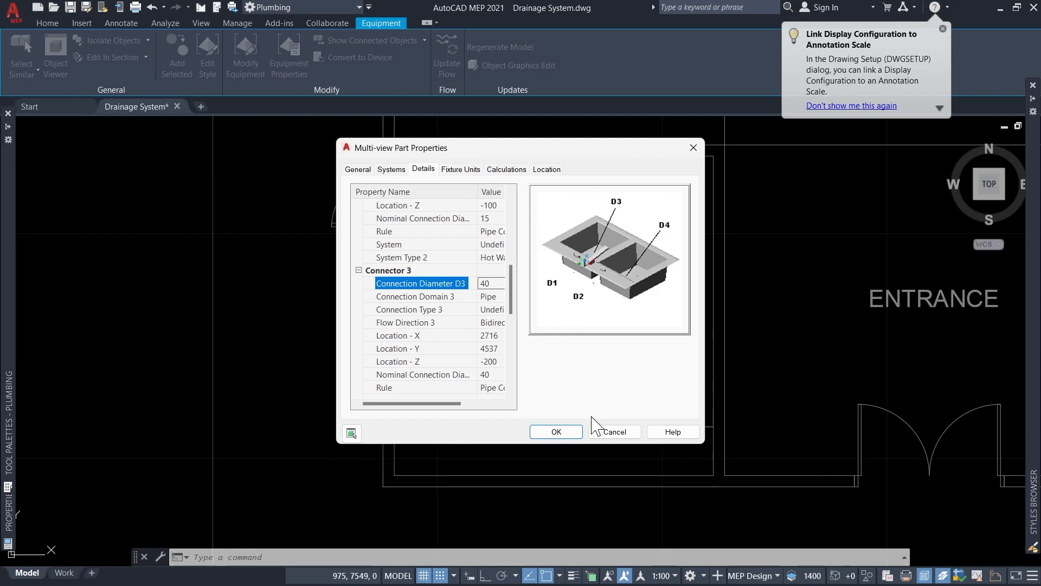
left_click(614, 431)
key("Escape")
- Open the drawing's external references with the XREF command
scroll(385, 340, "down", 5)
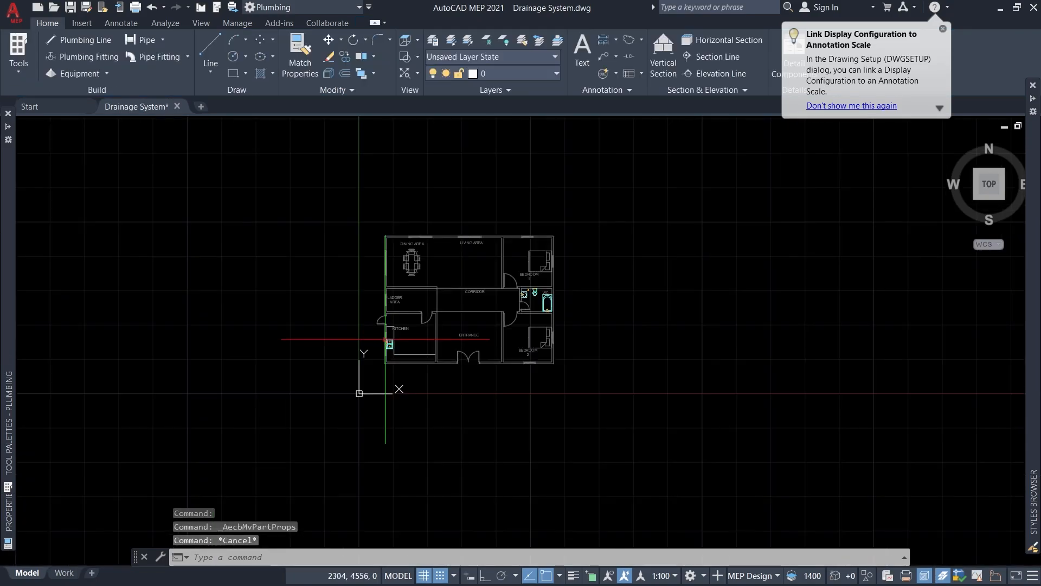
scroll(550, 289, "up", 8)
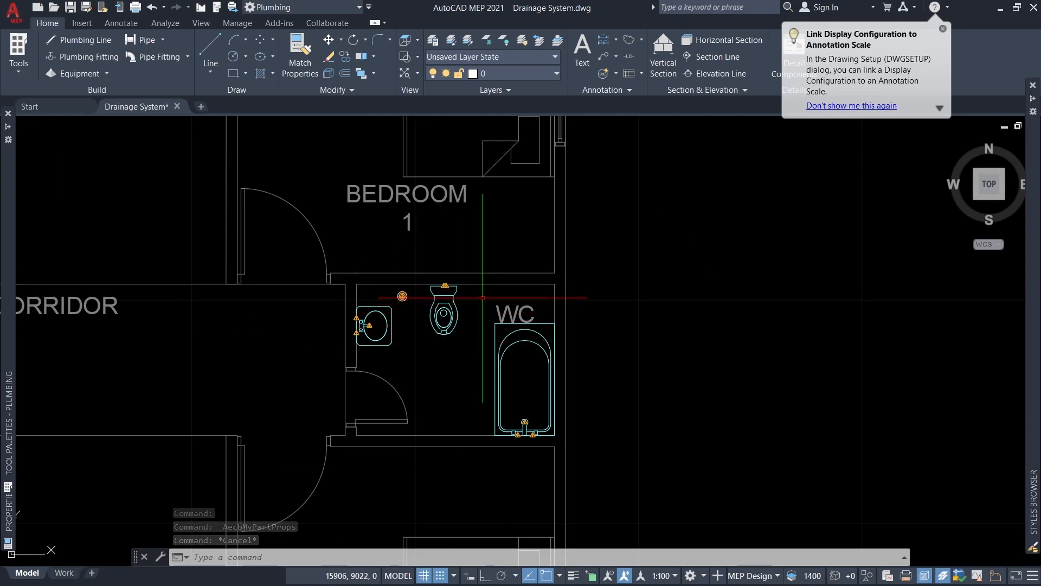
scroll(596, 261, "down", 5)
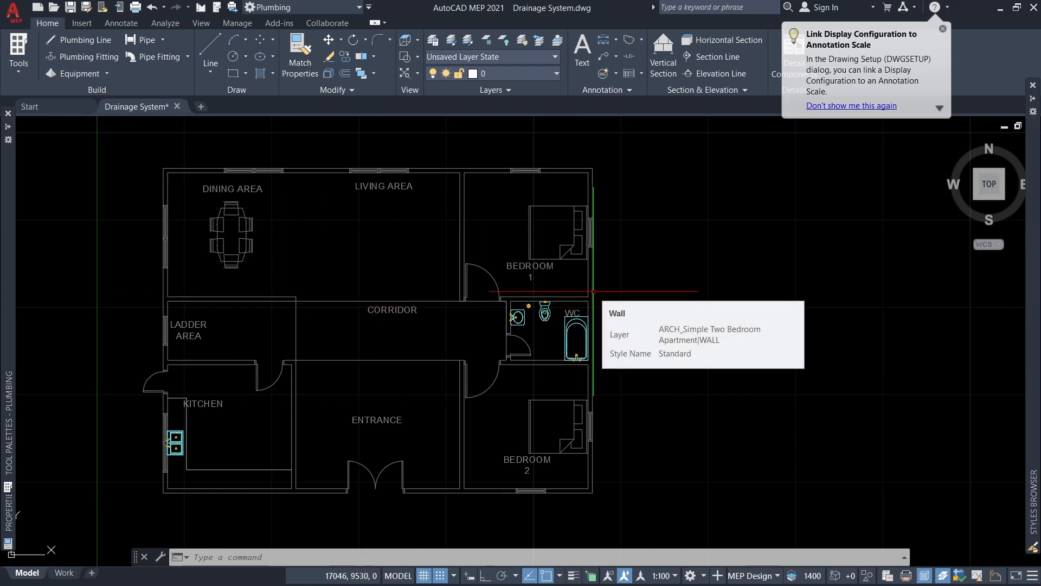
scroll(180, 199, "down", 2)
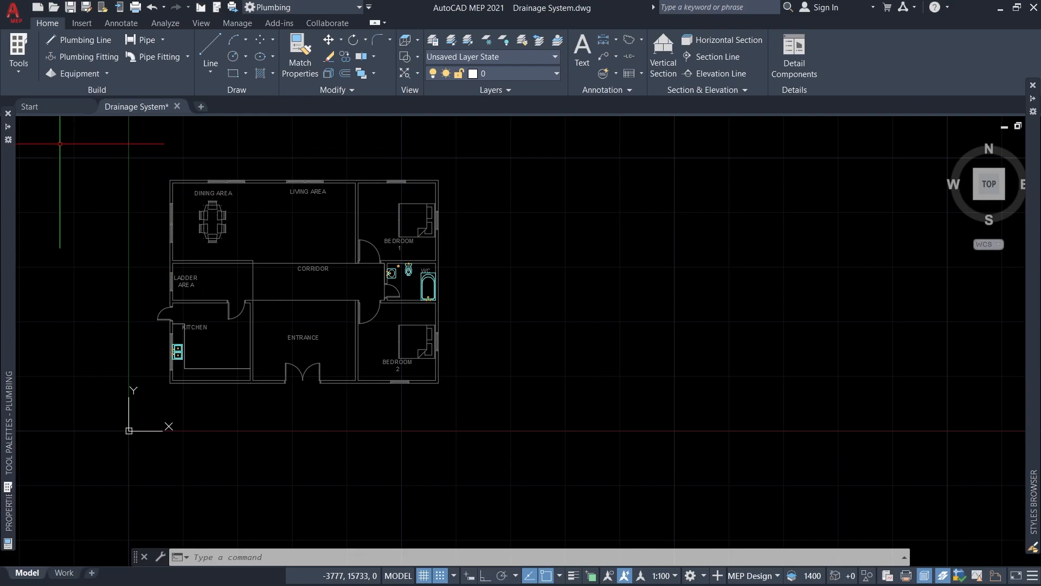
type("XR")
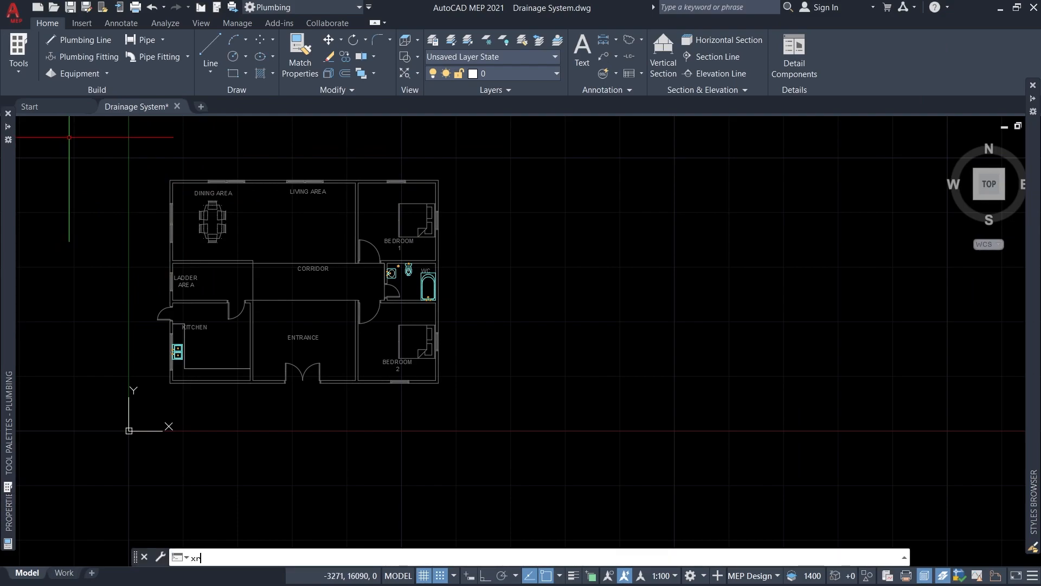
key("Return")
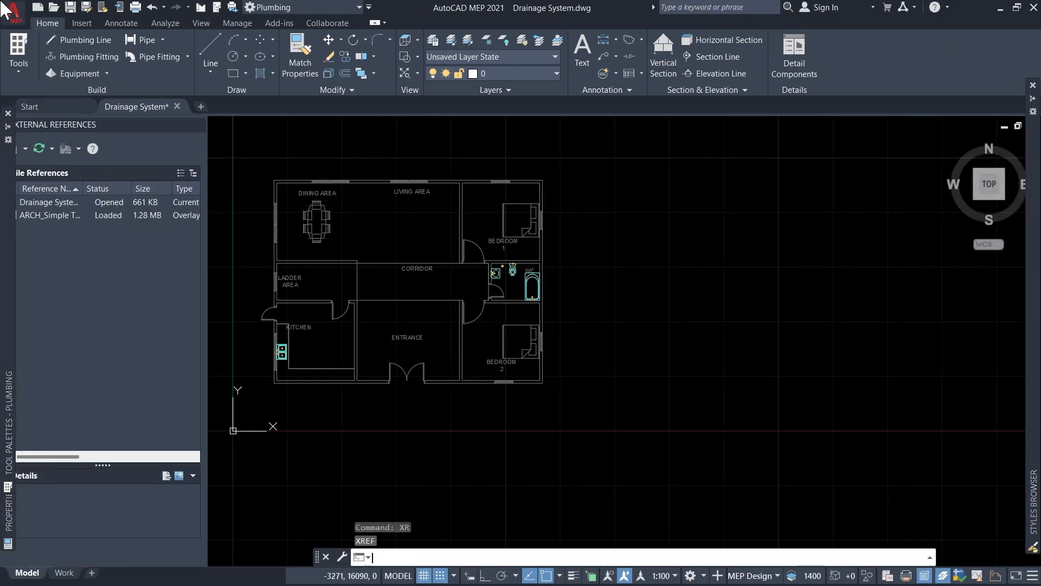
- Choose Fixture Unit Calculations.png from the Plumbing Services project's Images & Document folder as an image reference to attach
left_click(26, 147)
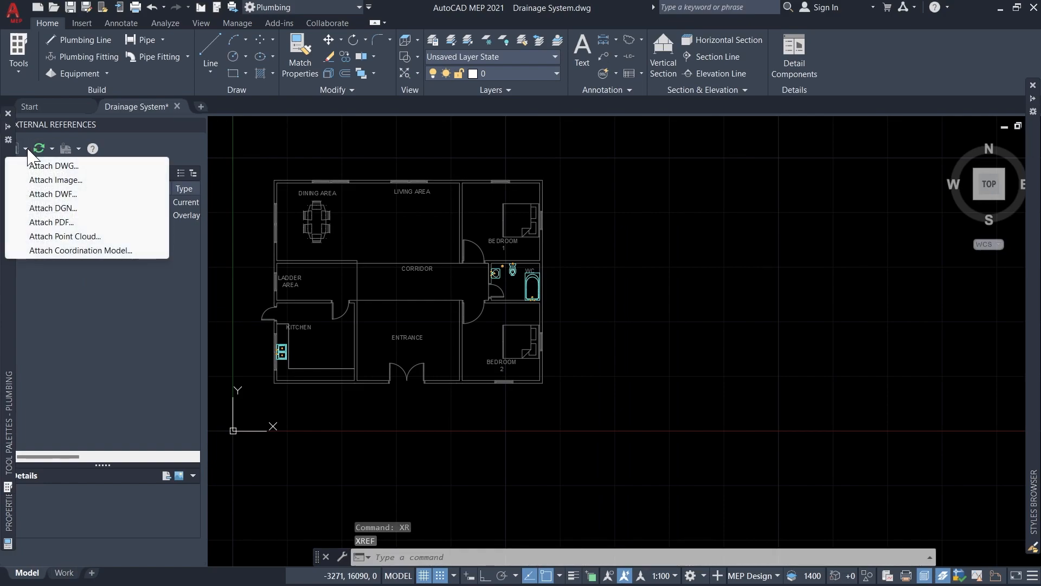
left_click(47, 180)
left_click(514, 252)
key("BackSpace")
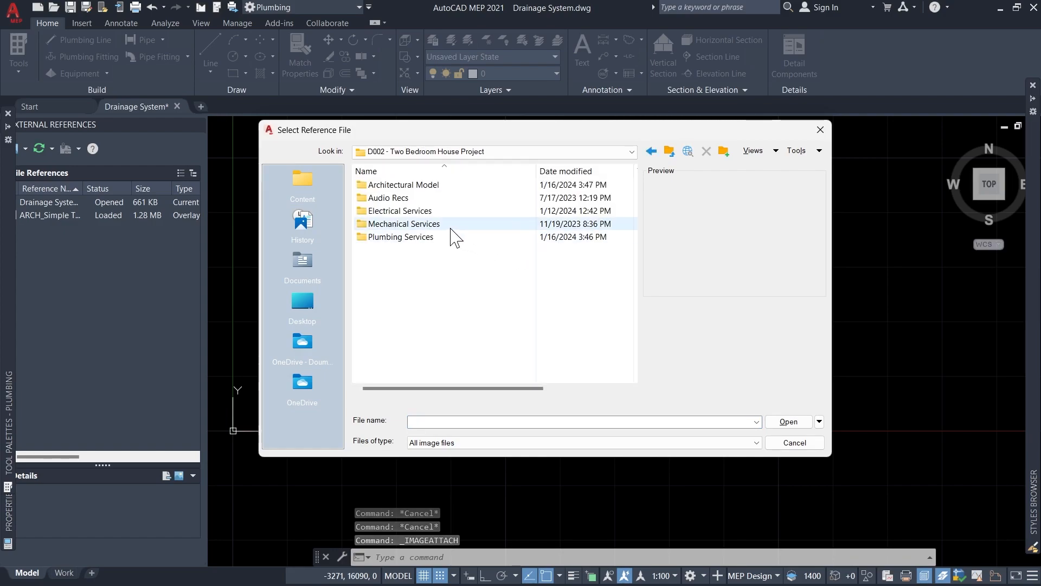
double_click(406, 198)
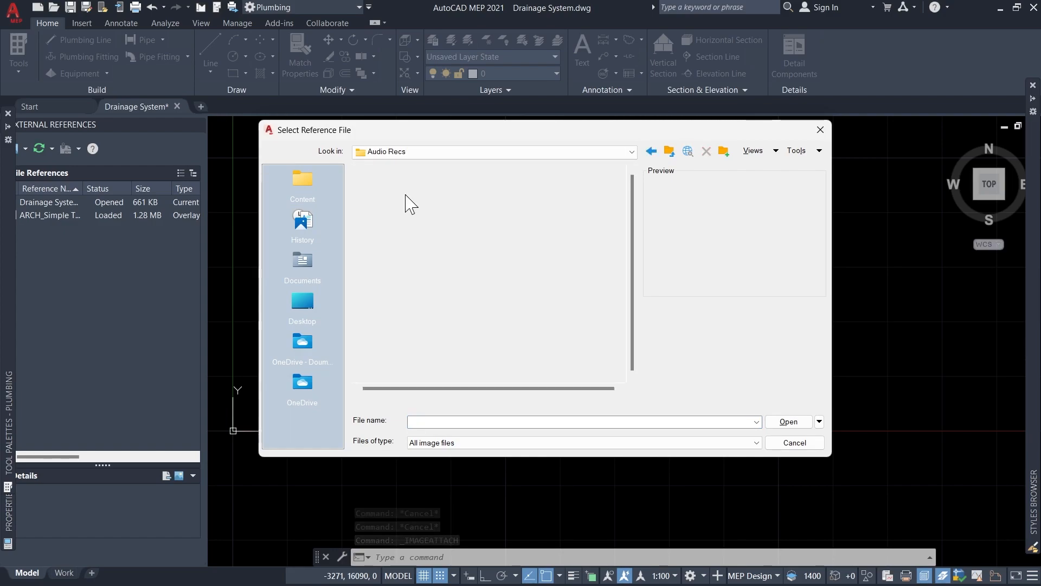
key("BackSpace")
left_click(412, 235)
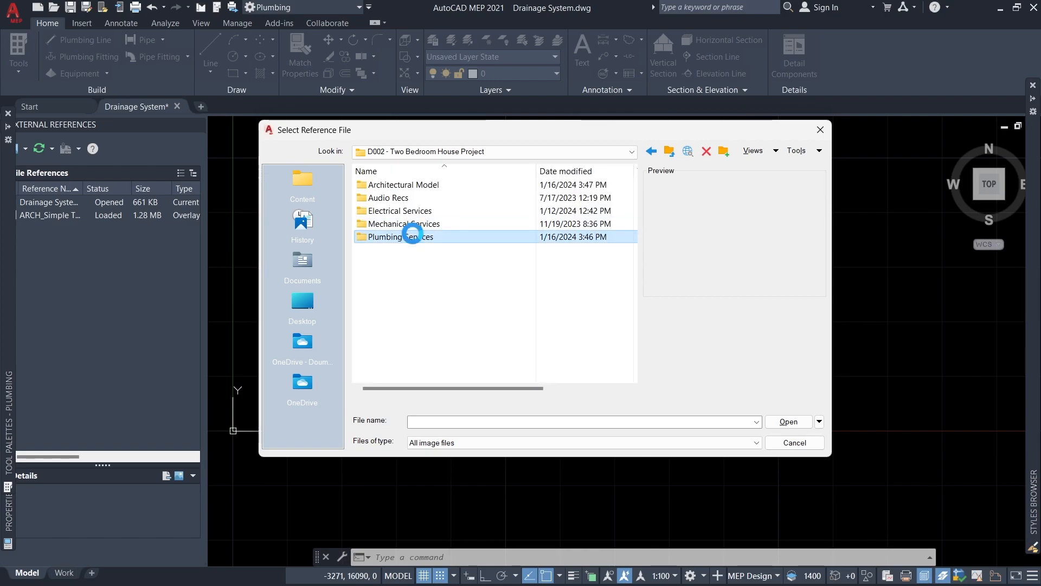
double_click(412, 235)
left_click(406, 187)
double_click(409, 199)
left_click(409, 185)
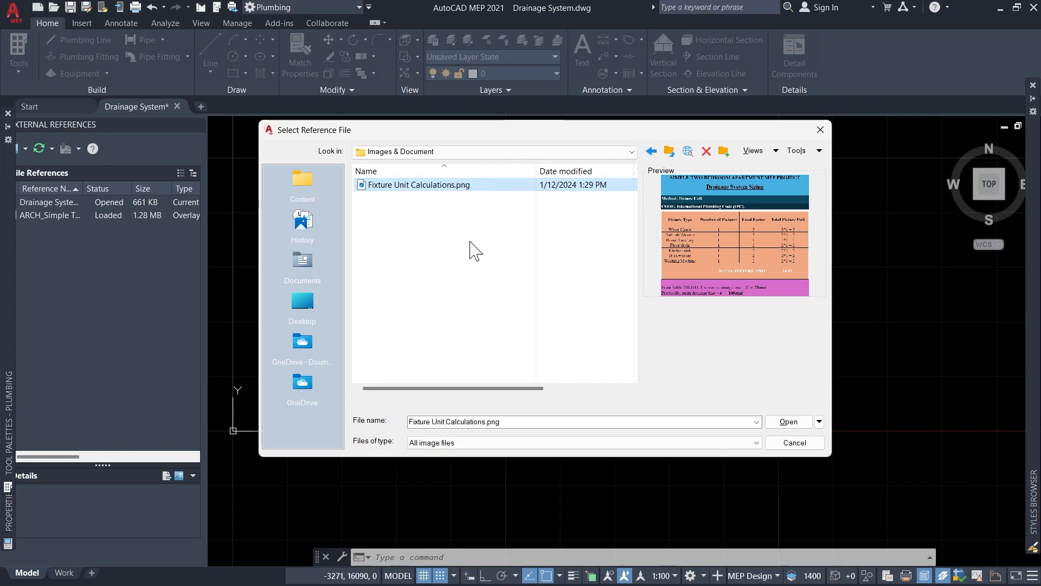
key("Return")
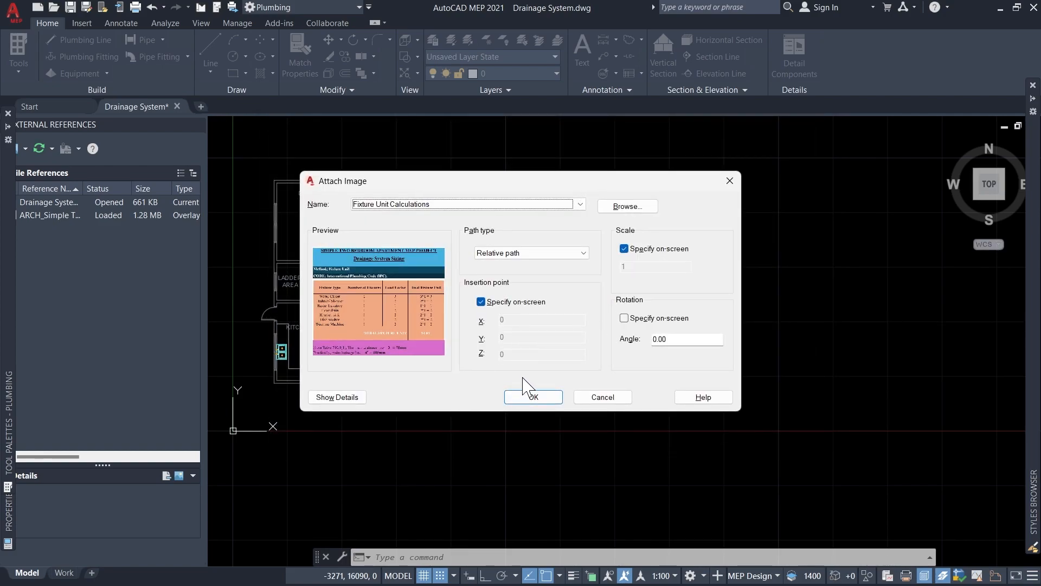
- Attach the fixture unit image with a relative path and rotation 0, placing it beside the bedroom side of the floor plan
left_click(529, 398)
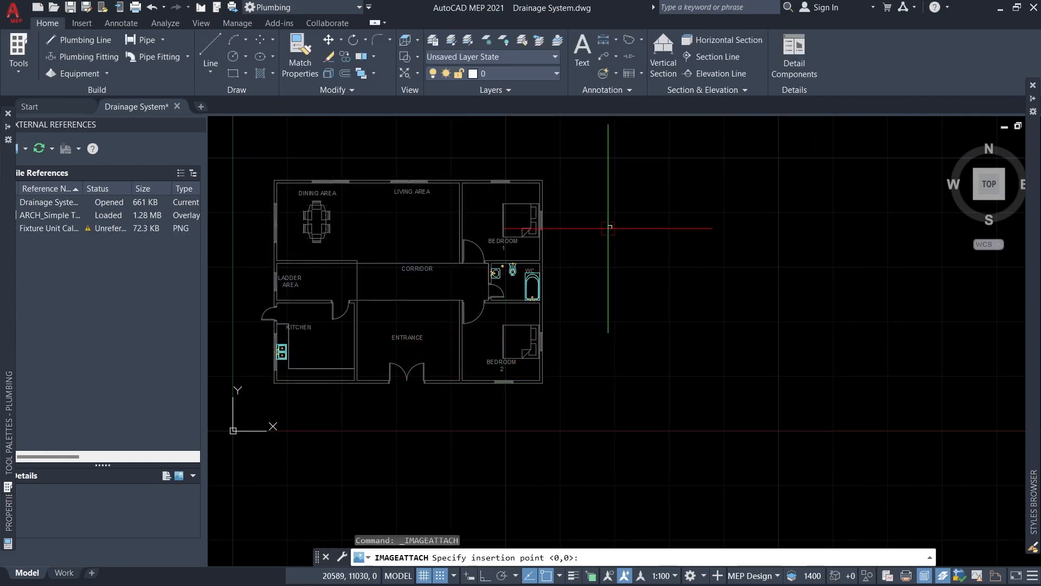
left_click(622, 226)
scroll(415, 301, "down", 5)
scroll(531, 249, "down", 2)
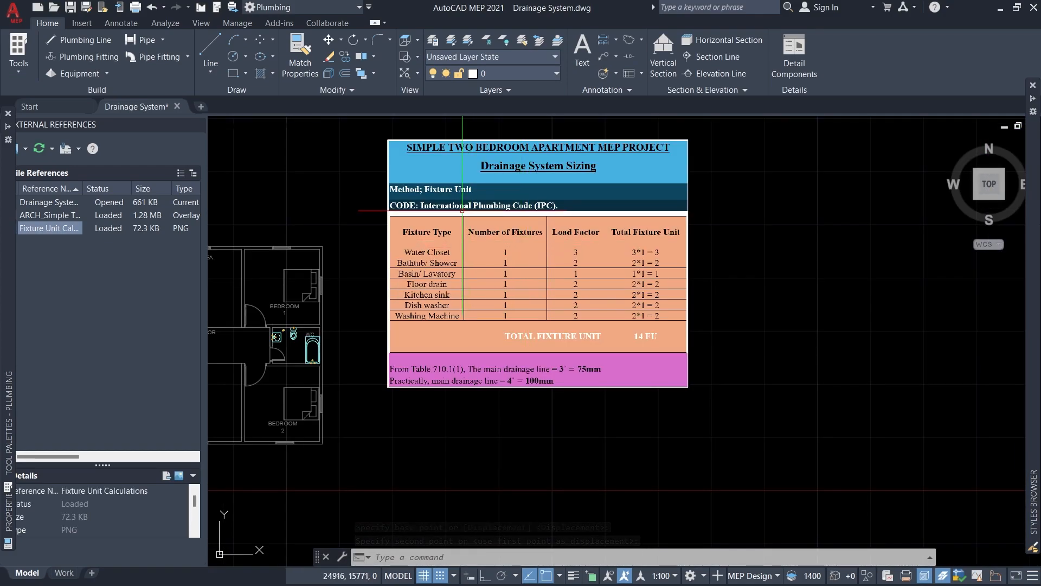
- Examine the drainage sizing sheet's method, plumbing code, fixture types and load factors
scroll(465, 215, "up", 2)
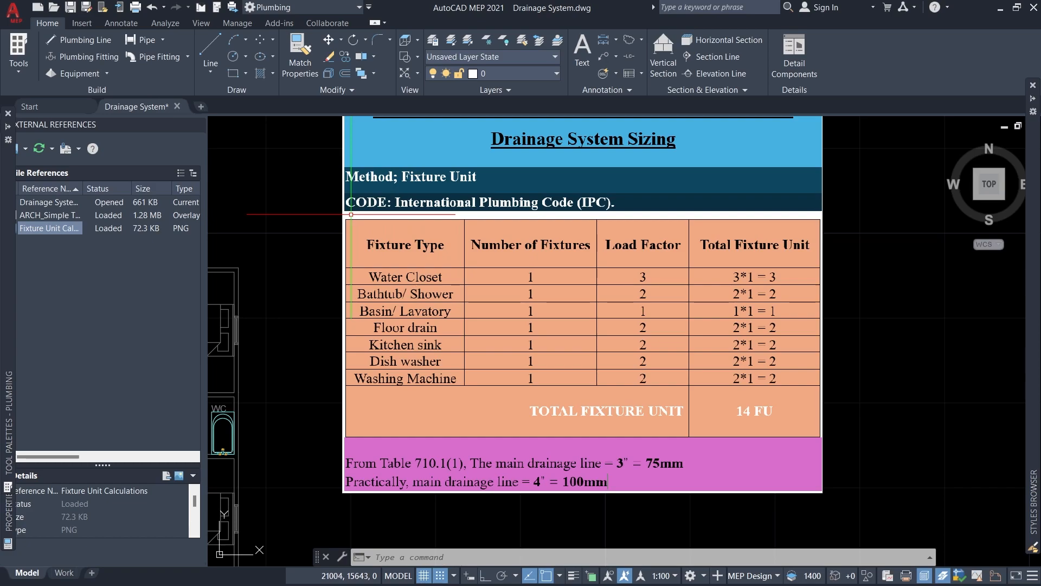
scroll(485, 216, "down", 3)
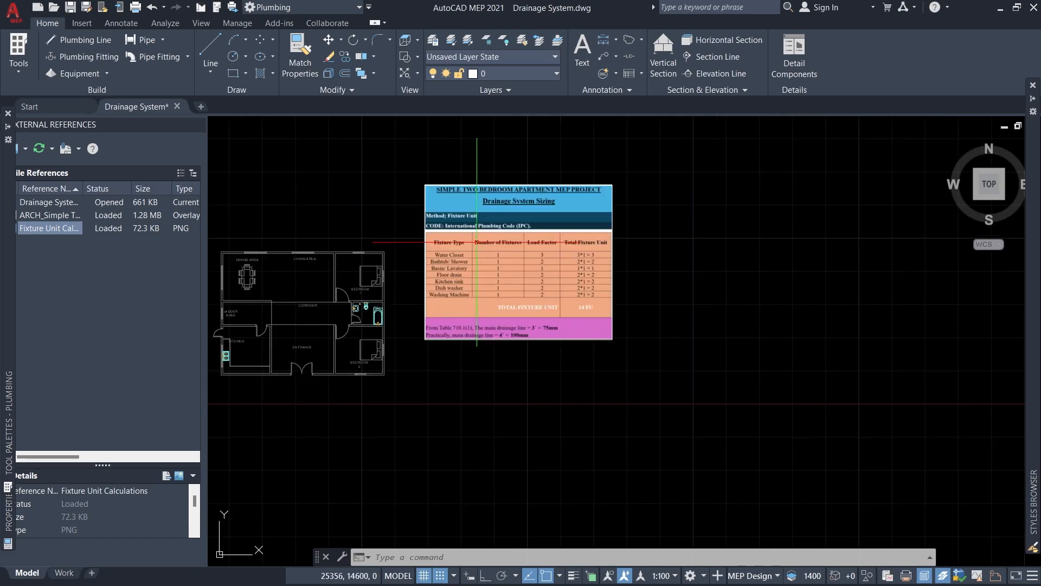
scroll(503, 174, "up", 2)
scroll(504, 196, "up", 1)
scroll(493, 239, "down", 1)
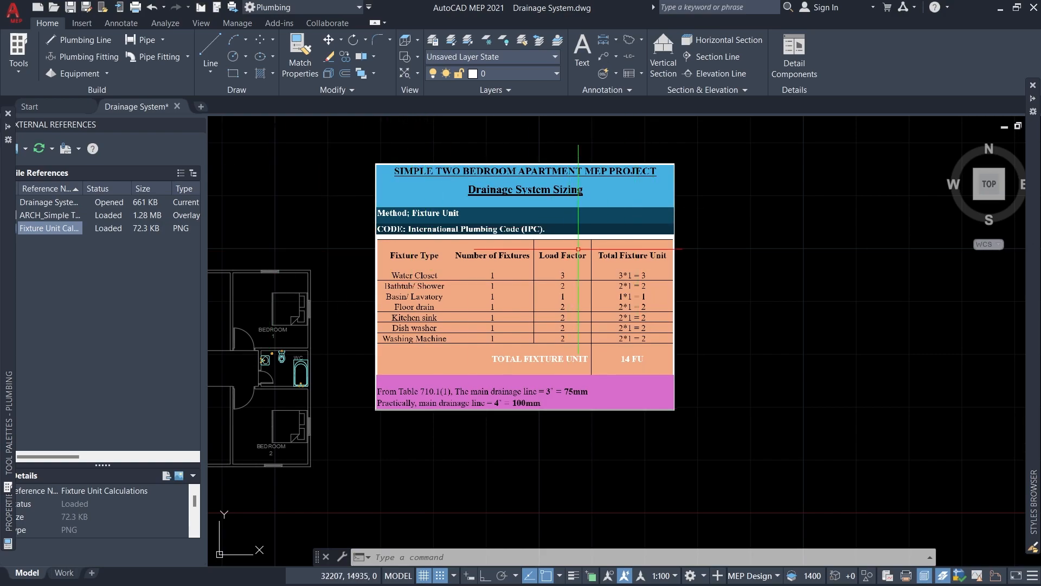
scroll(387, 228, "up", 5)
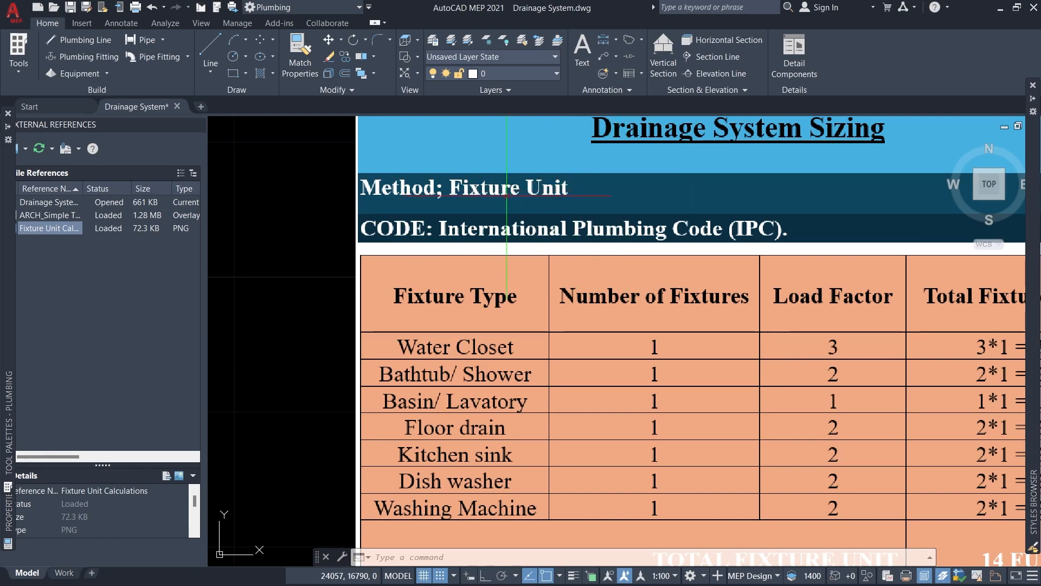
scroll(410, 205, "down", 4)
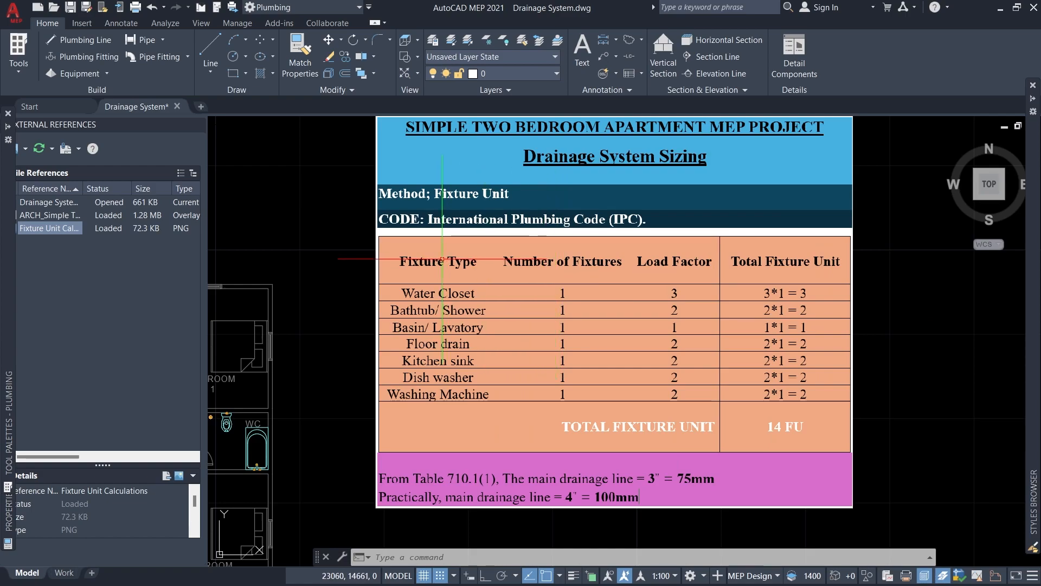
scroll(442, 258, "down", 2)
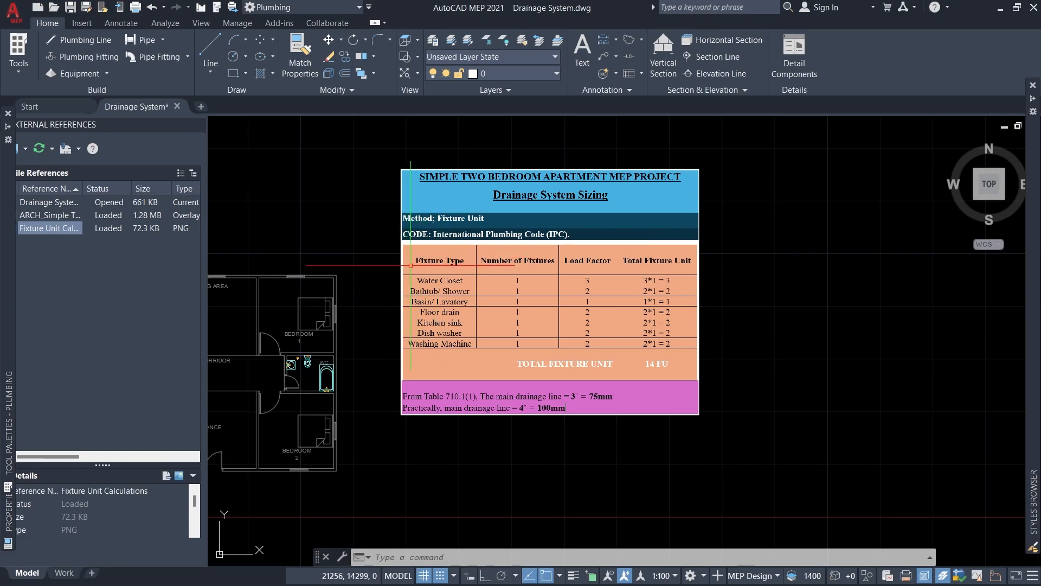
scroll(453, 275, "up", 3)
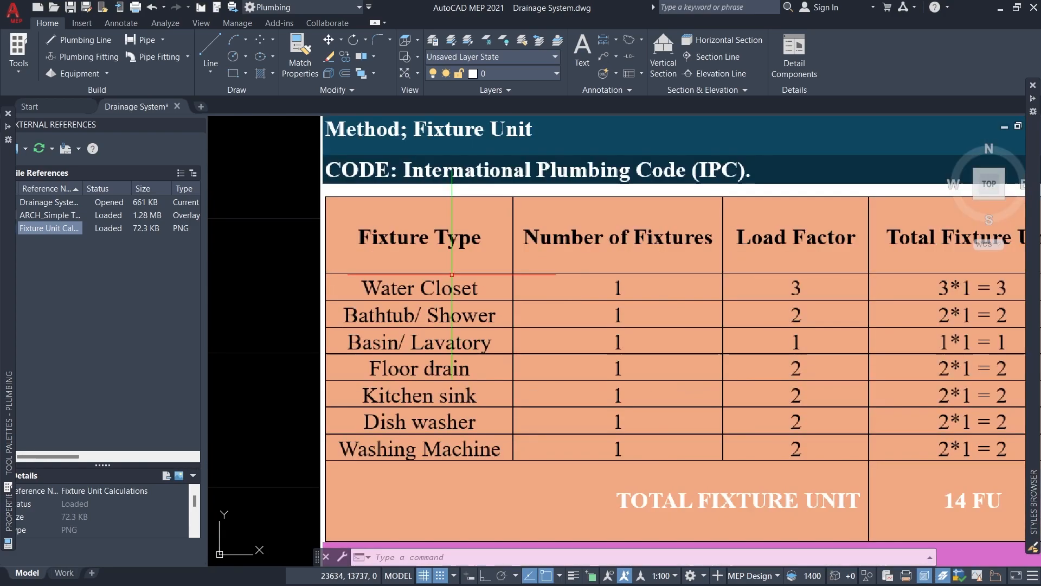
scroll(391, 231, "down", 2)
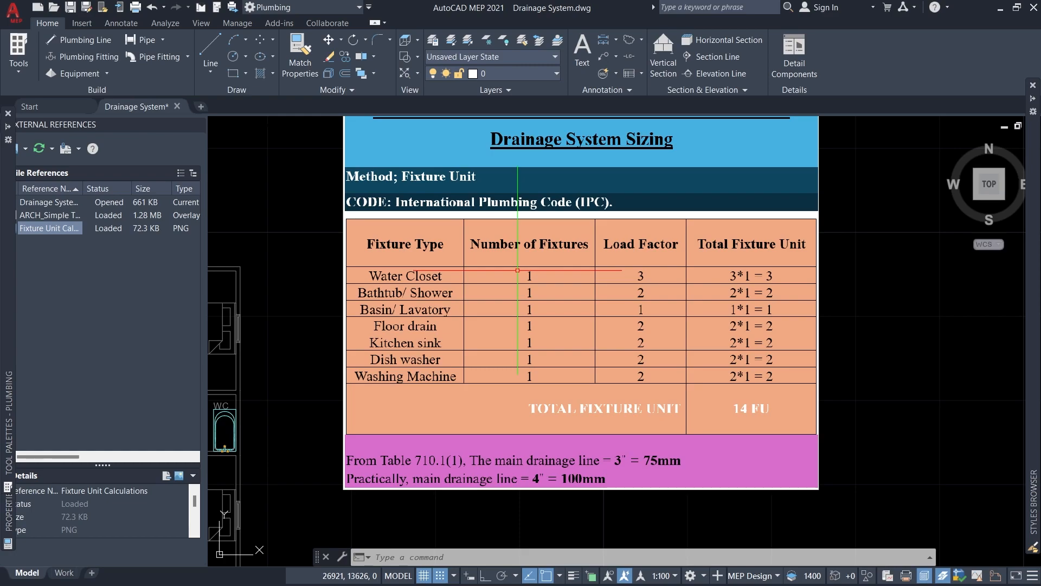
- Compare the fixture types listed in the sizing sheet with the fixtures placed in the floor plan's WC
scroll(444, 277, "down", 6)
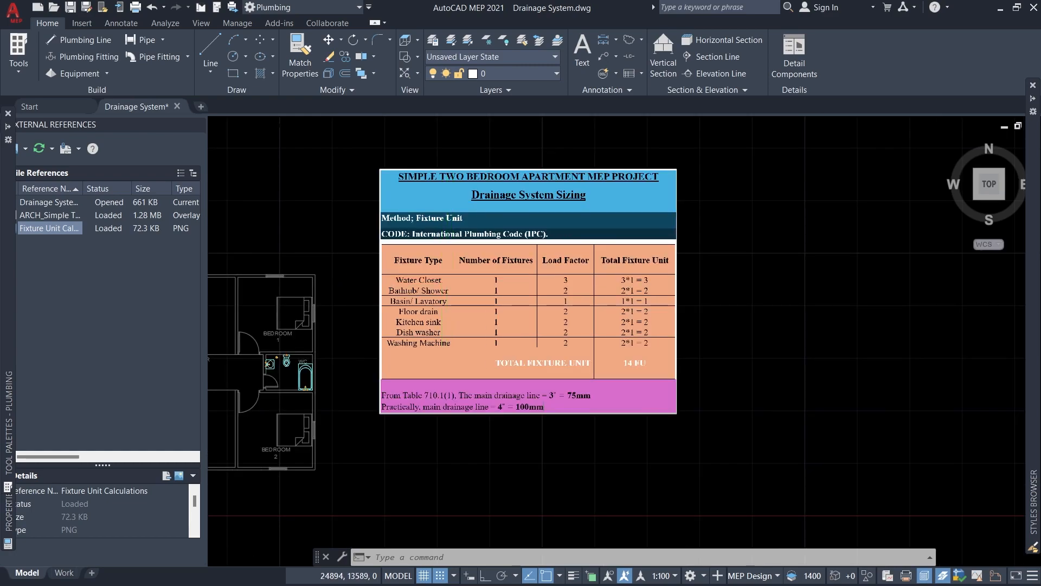
scroll(426, 303, "up", 4)
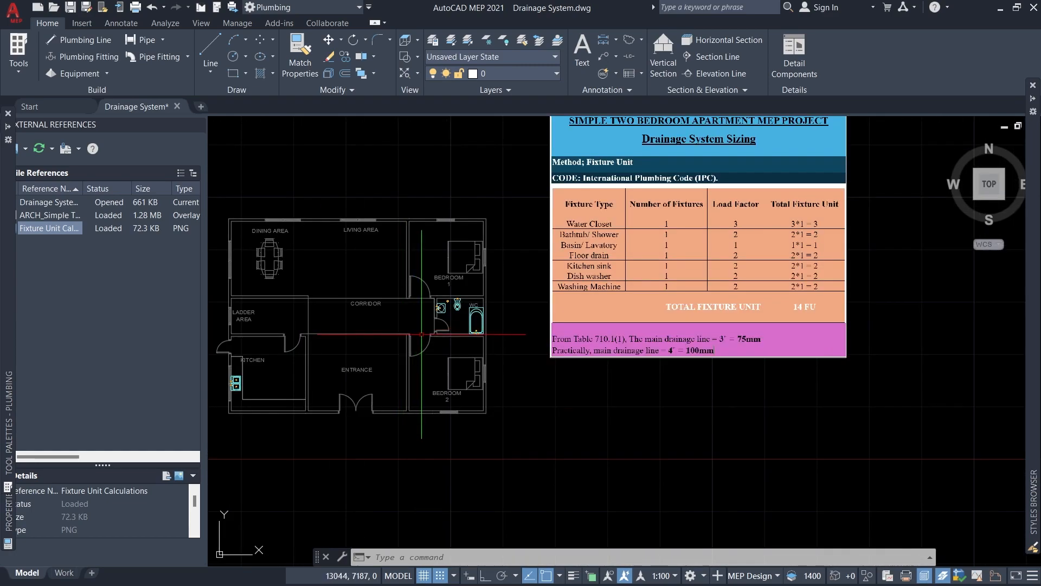
scroll(283, 282, "down", 2)
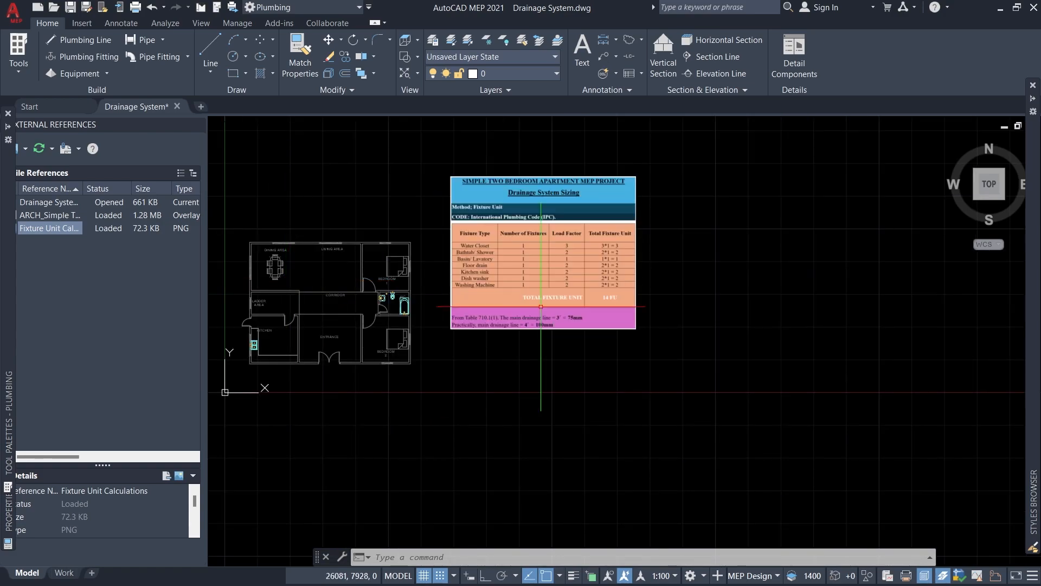
scroll(547, 246, "up", 4)
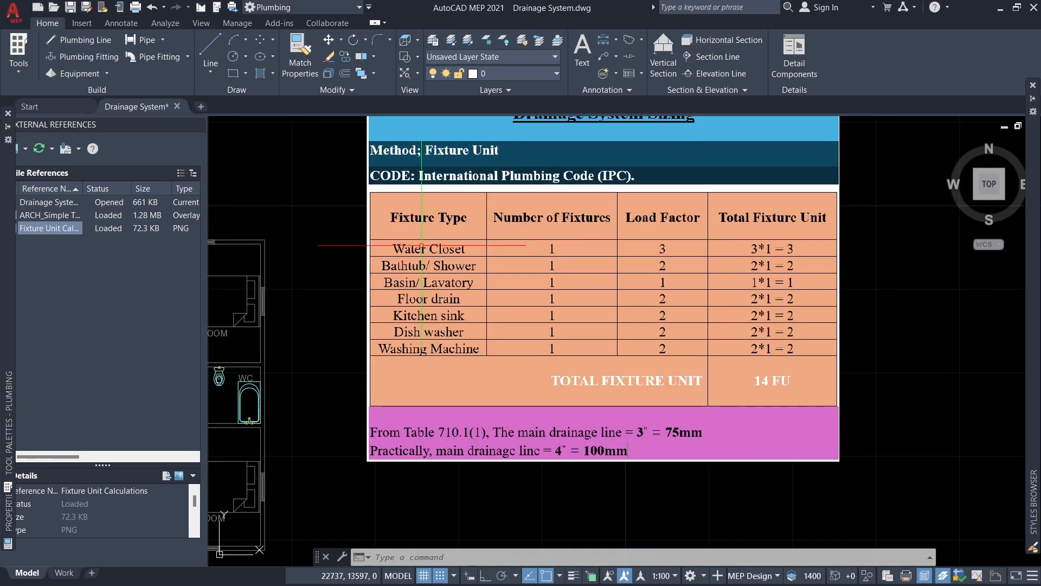
scroll(374, 315, "down", 2)
scroll(421, 276, "up", 2)
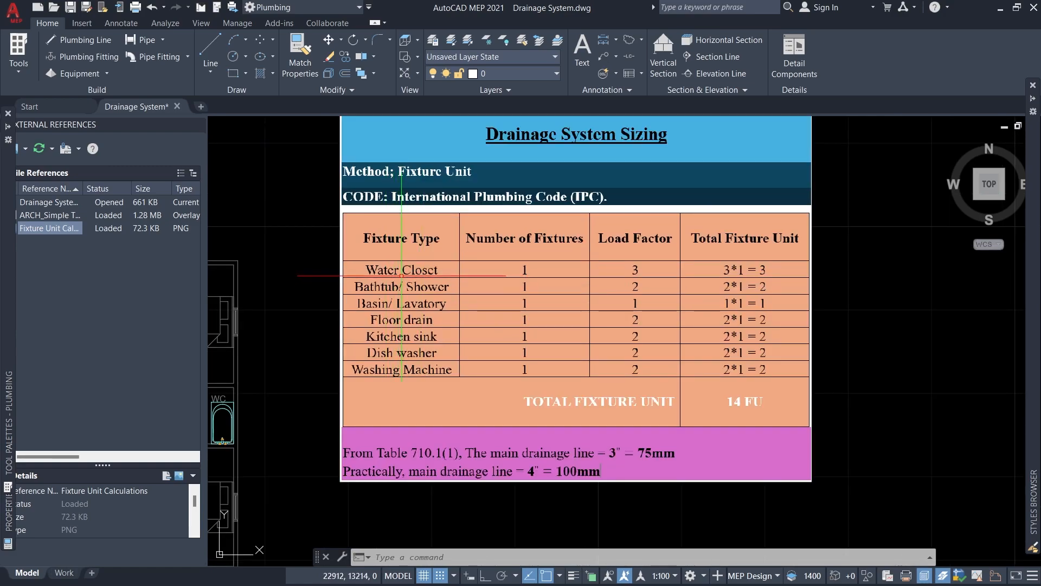
scroll(412, 270, "down", 3)
scroll(336, 282, "up", 6)
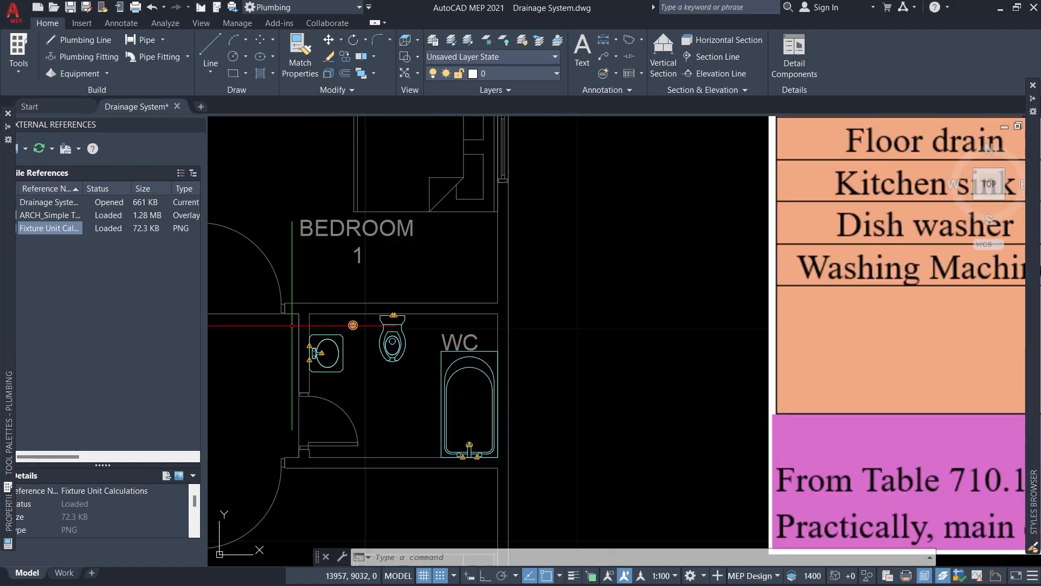
scroll(379, 331, "down", 4)
scroll(445, 262, "up", 5)
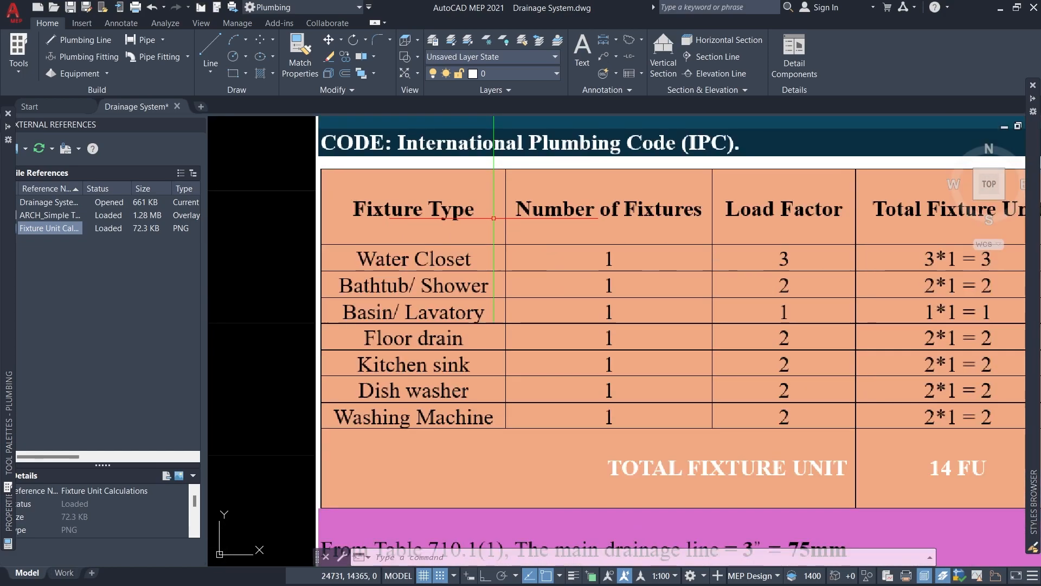
- Examine the sizing sheet's fixture counts, total fixture units and main drainage line sizes against the floor plan
scroll(465, 276, "down", 2)
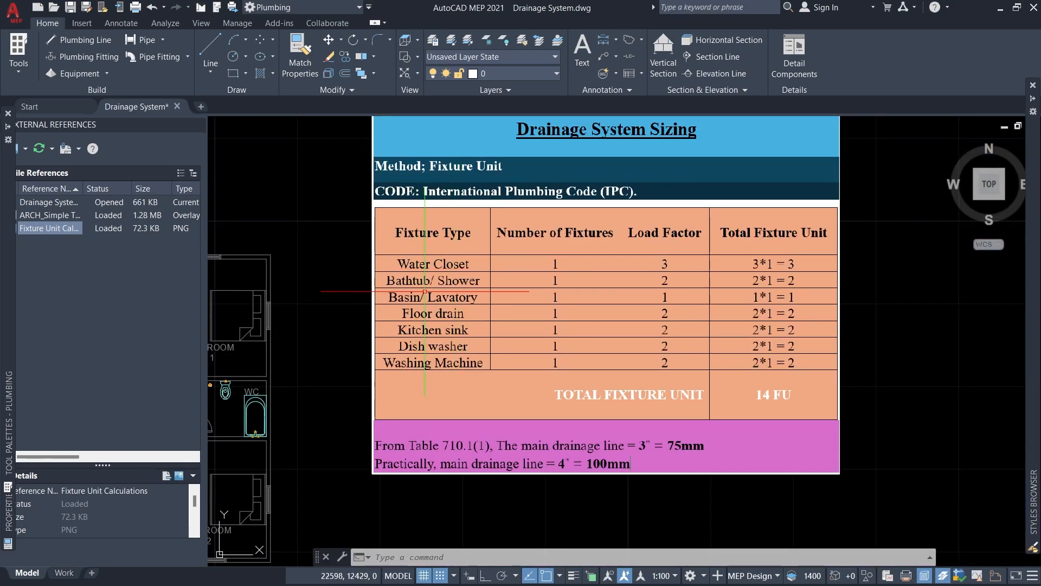
scroll(462, 299, "down", 3)
scroll(424, 305, "up", 3)
scroll(424, 305, "up", 2)
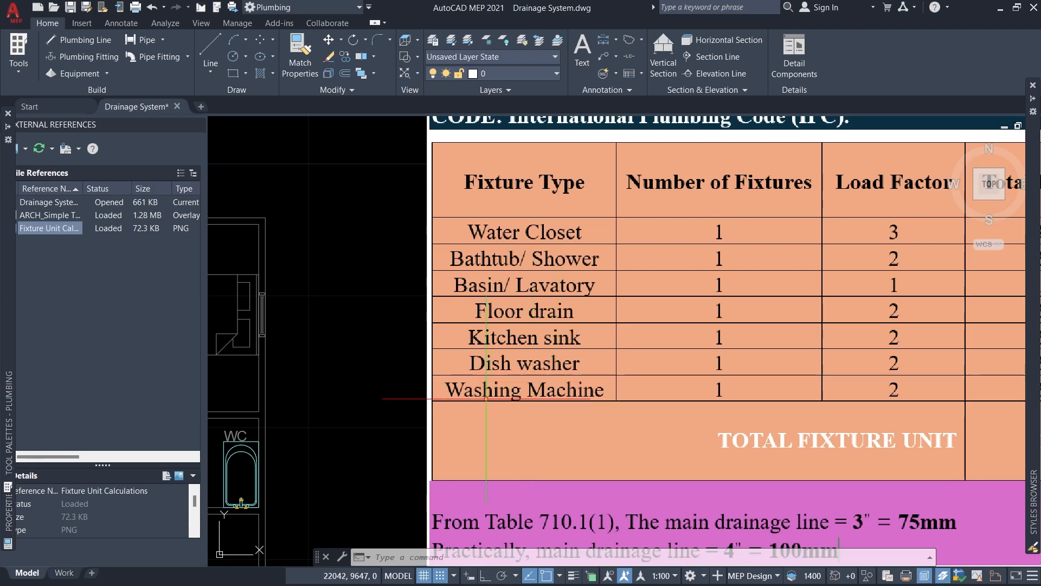
scroll(373, 304, "down", 2)
scroll(699, 274, "up", 2)
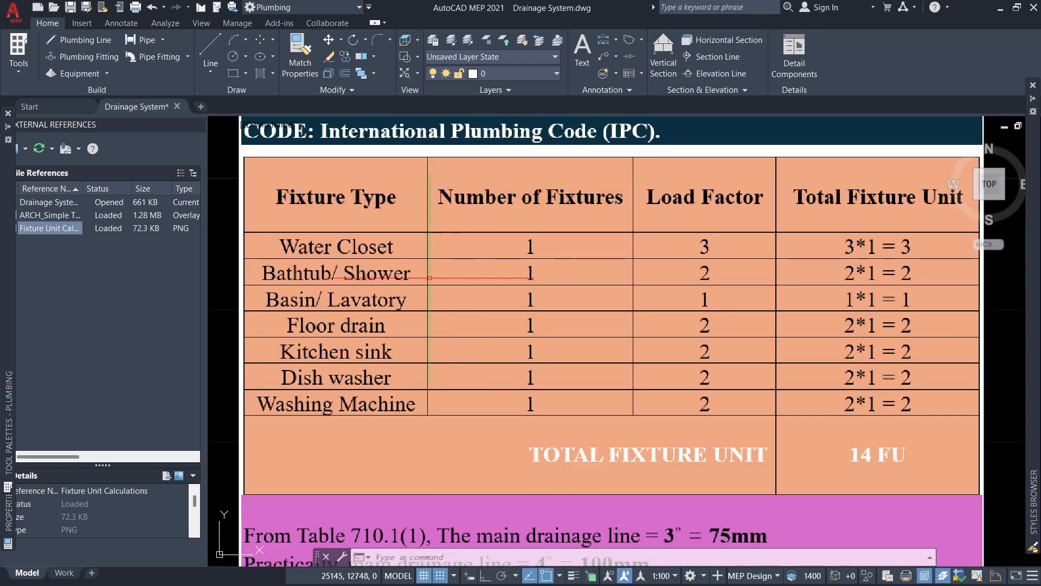
scroll(433, 277, "down", 2)
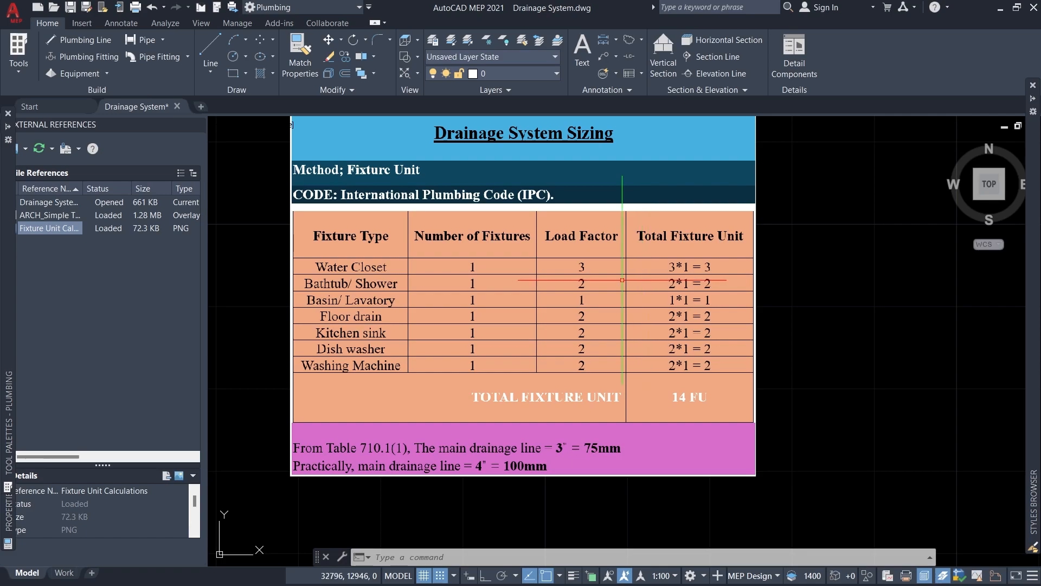
scroll(650, 287, "down", 4)
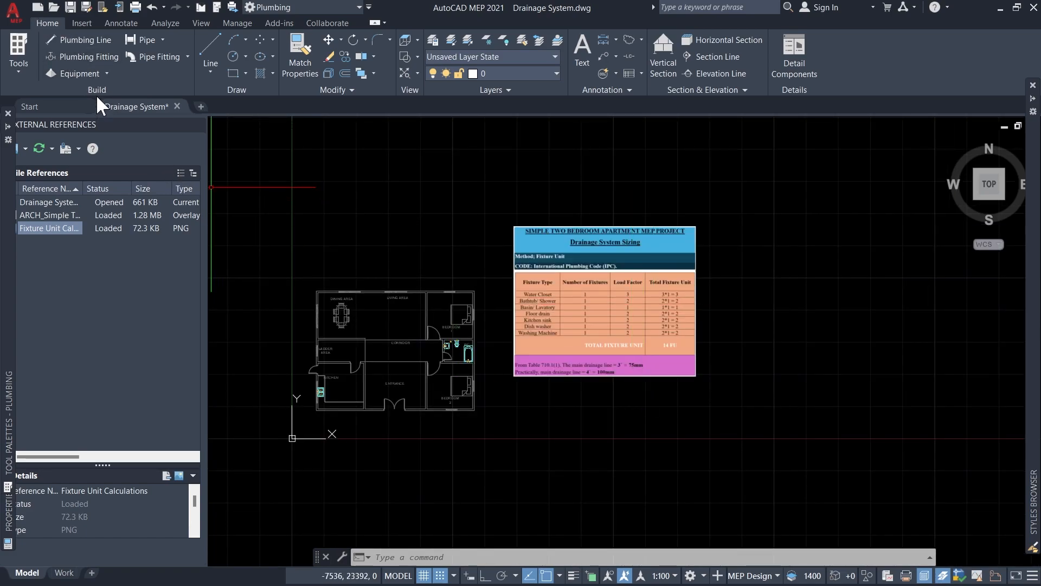
left_click(54, 6)
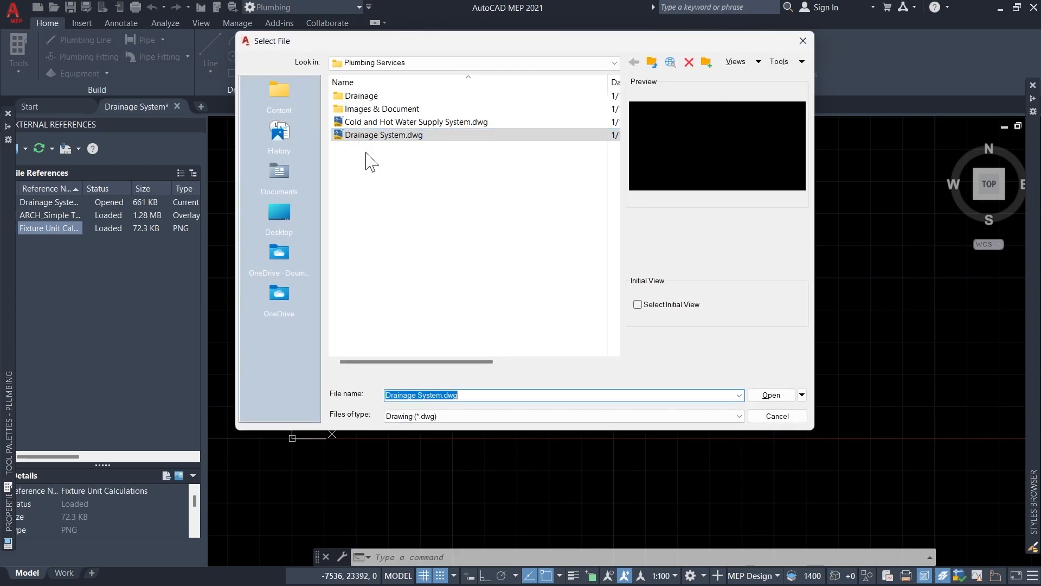
left_click(367, 153)
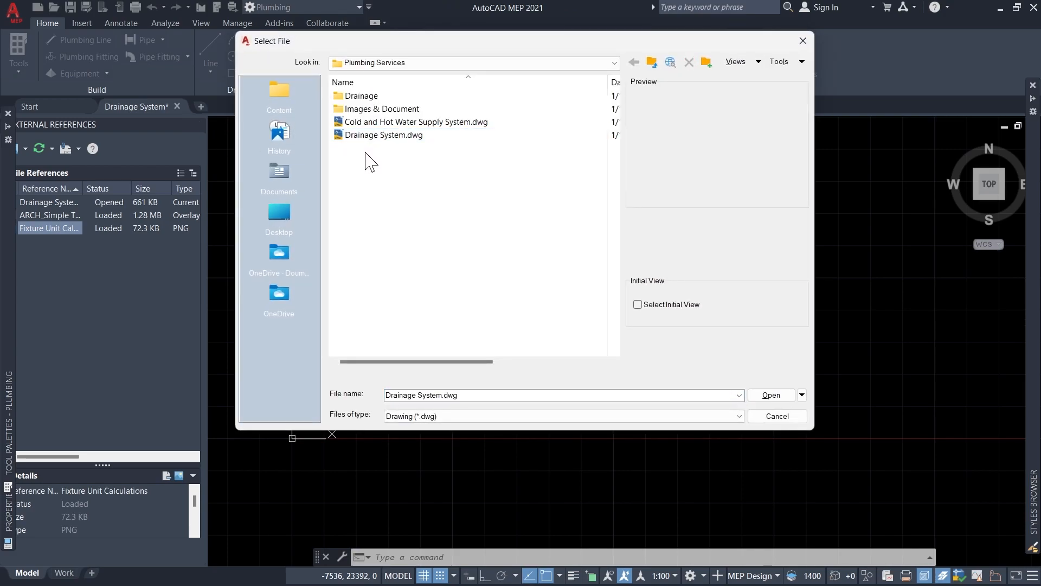
left_click(802, 40)
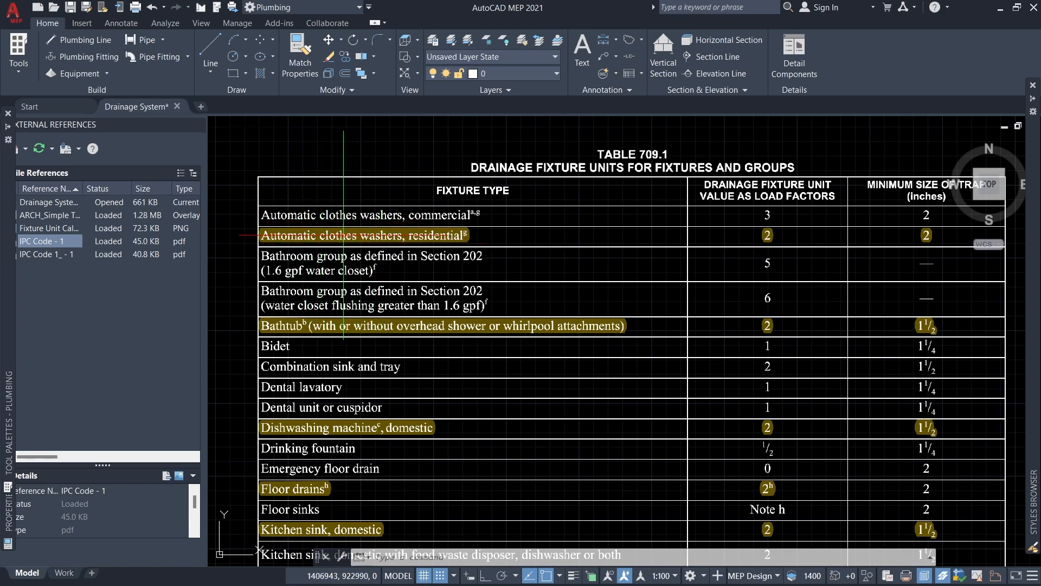
- Examine the highlighted fixtures, load factors and minimum trap sizes in Table 709.1 of the attached IPC Code sheet
scroll(418, 257, "down", 2)
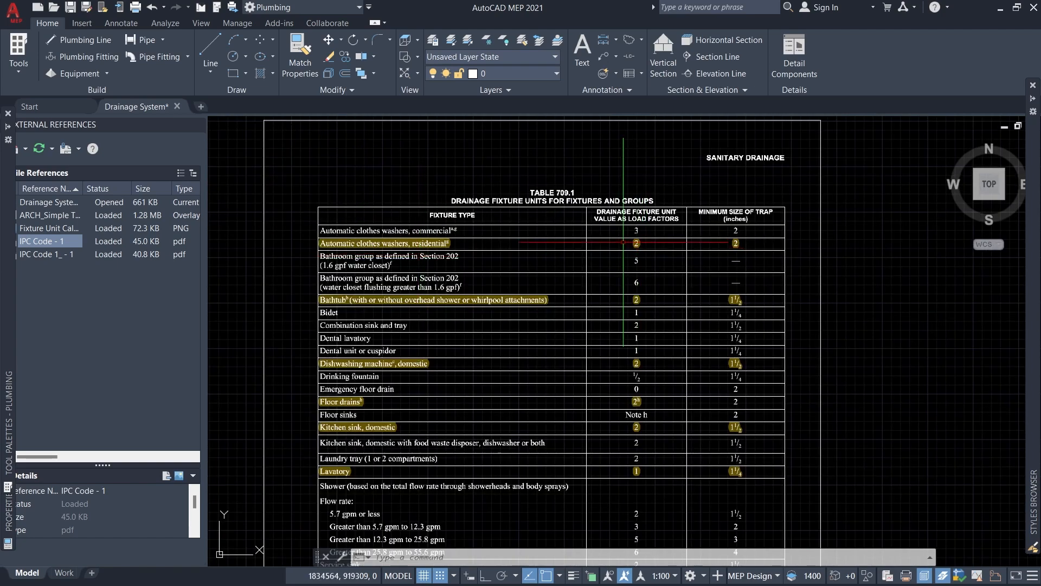
scroll(555, 173, "up", 3)
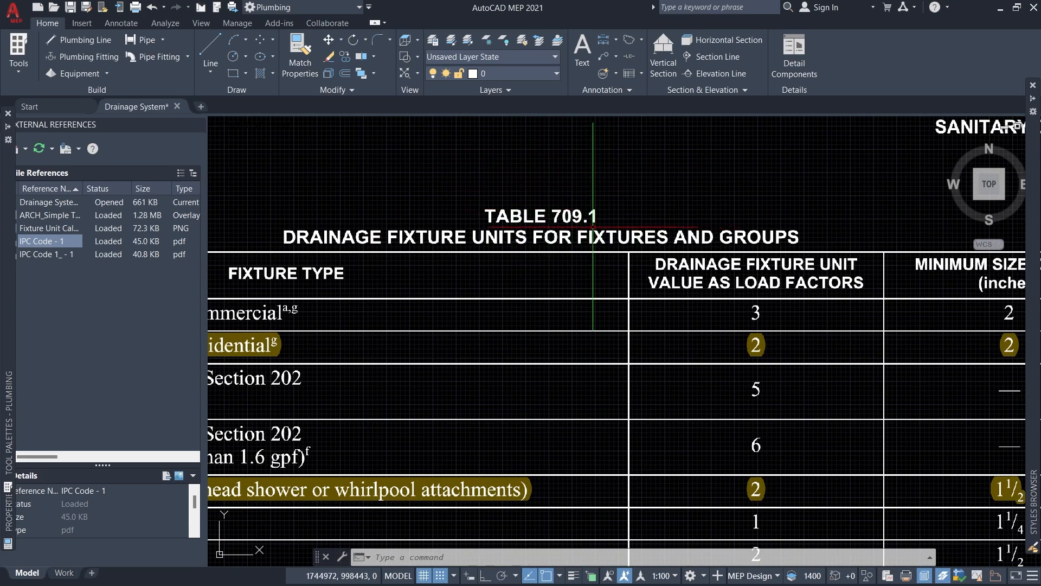
scroll(511, 225, "down", 3)
scroll(498, 224, "down", 2)
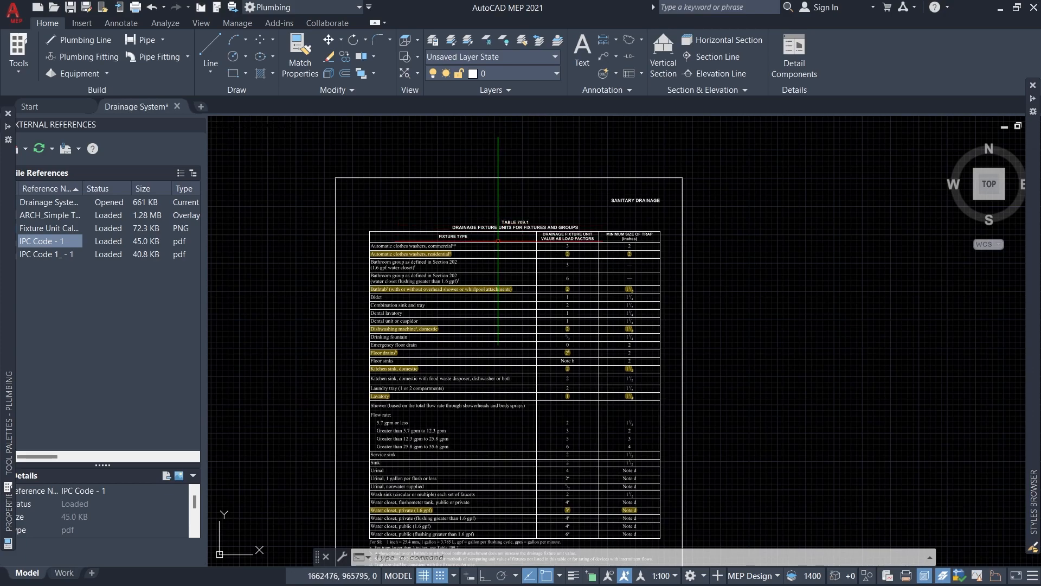
scroll(394, 244, "up", 4)
scroll(304, 238, "up", 2)
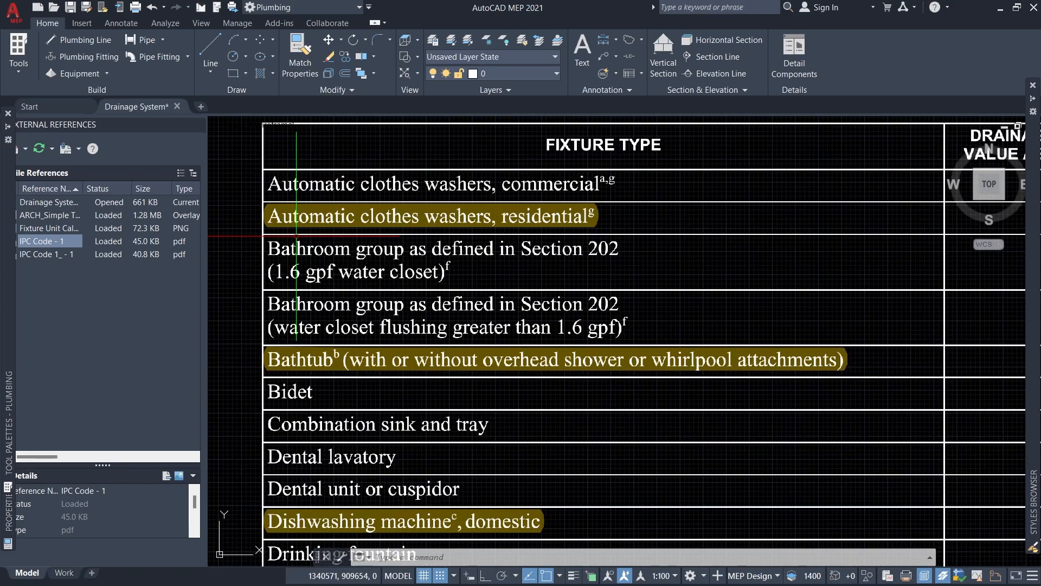
- Examine the drainage fixture unit value and trap size beside each highlighted fixture row of Table 709.1, from residential clothes washers to lavatory
scroll(459, 228, "down", 3)
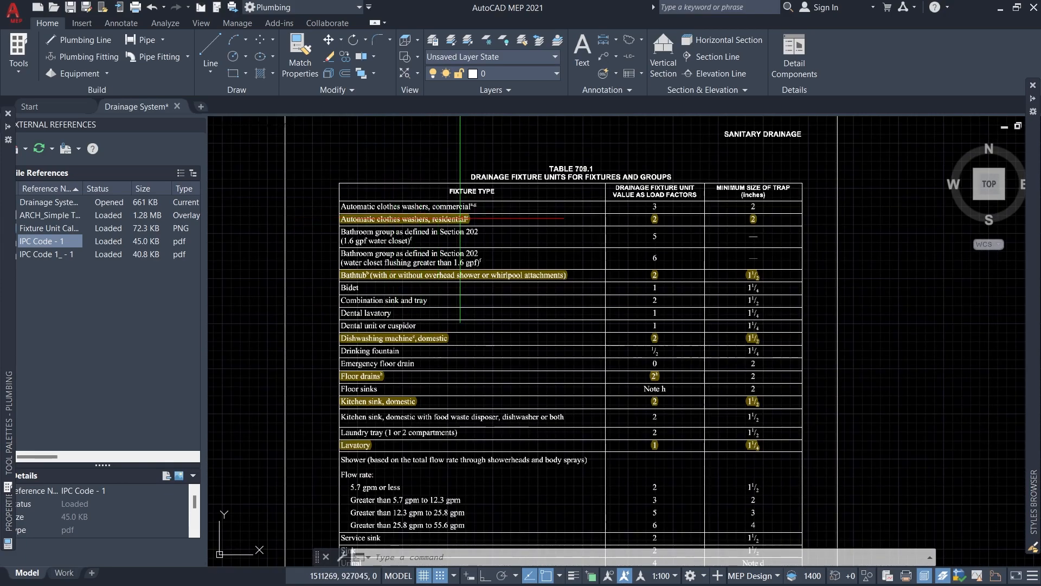
scroll(631, 217, "up", 4)
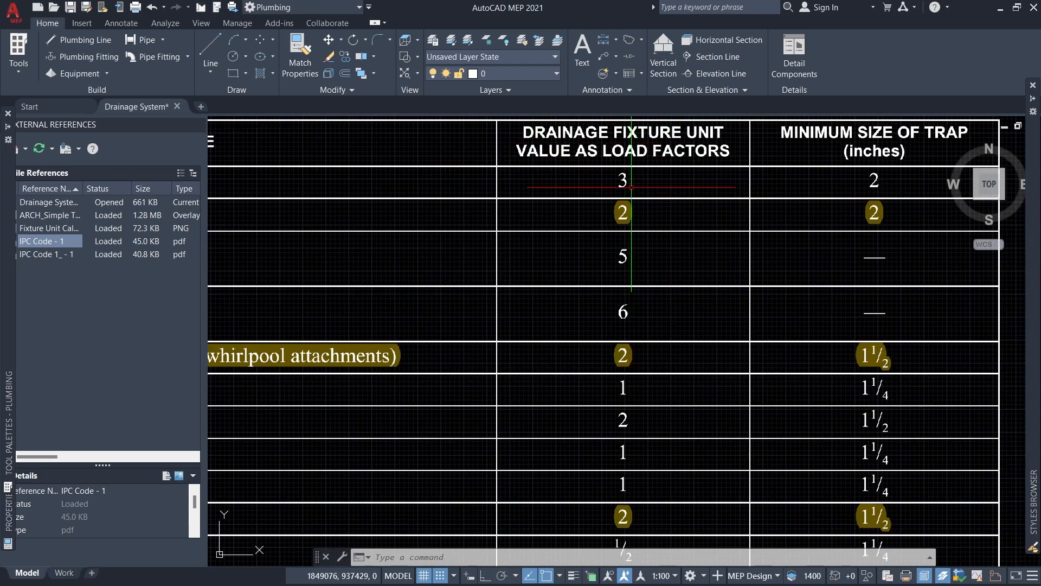
scroll(632, 190, "down", 4)
scroll(510, 193, "up", 4)
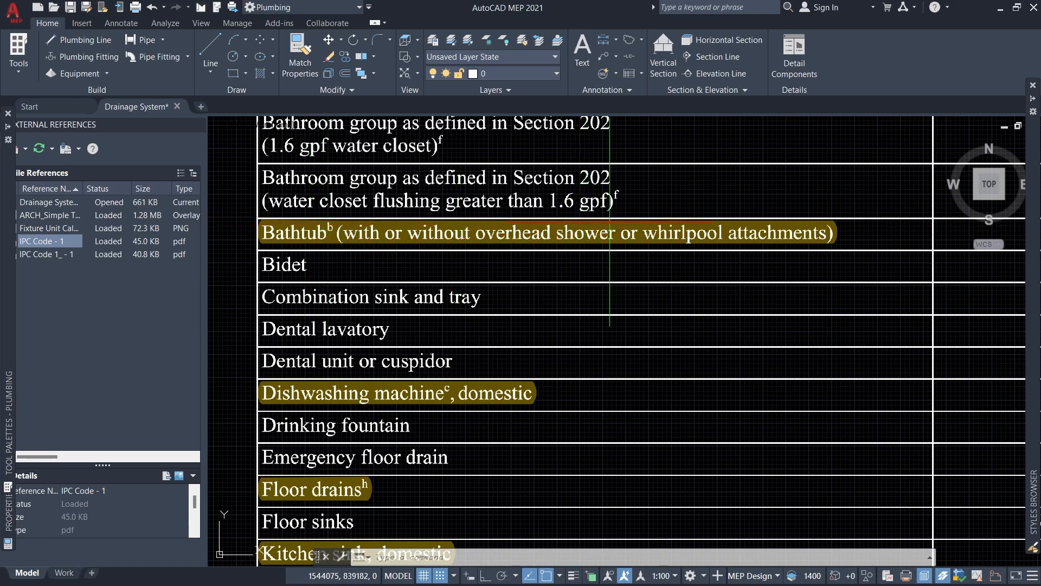
scroll(520, 233, "down", 4)
scroll(699, 237, "up", 2)
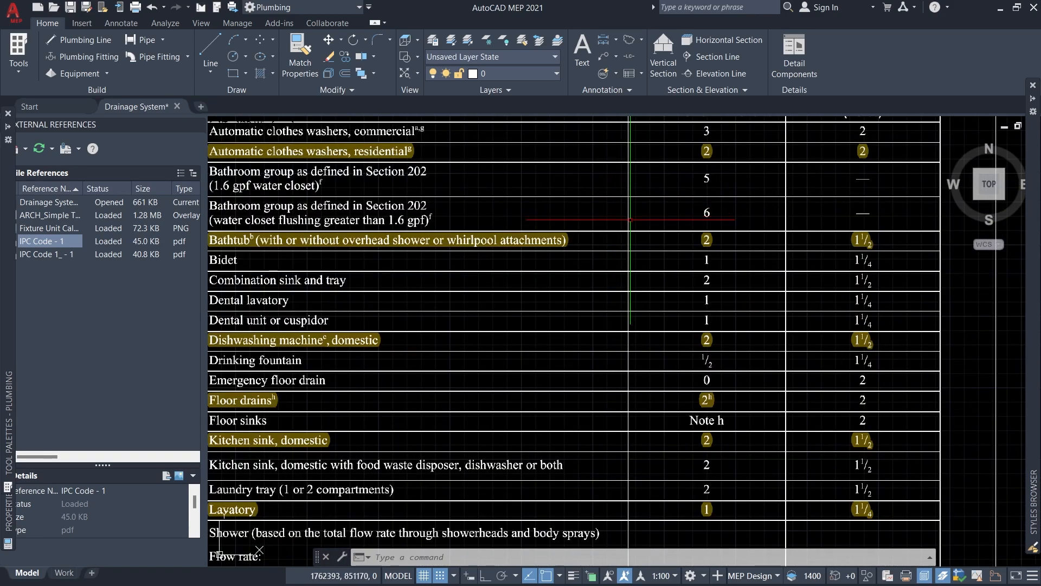
scroll(683, 240, "down", 2)
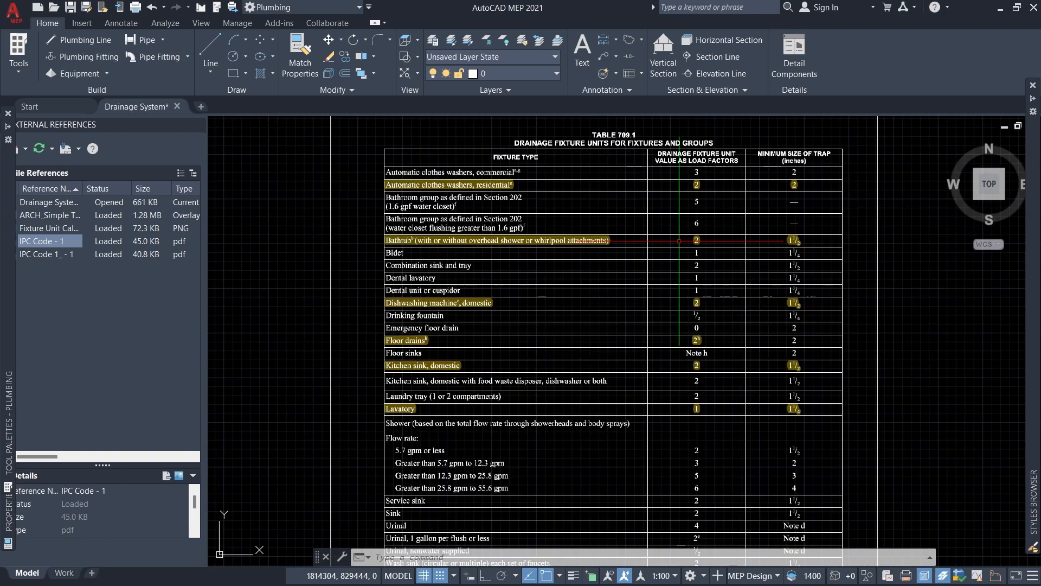
scroll(424, 332, "up", 2)
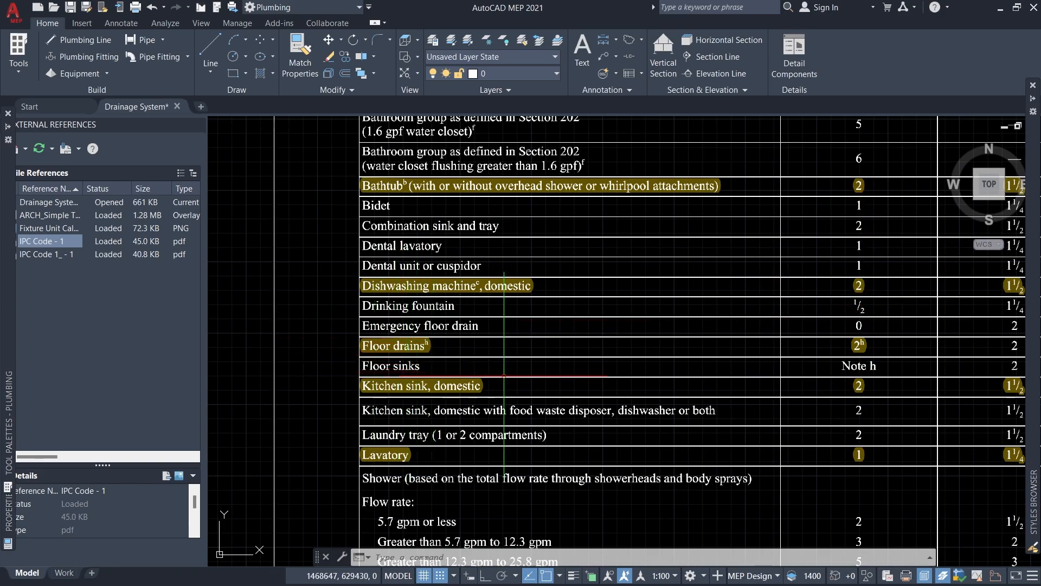
scroll(530, 234, "down", 4)
scroll(576, 433, "up", 6)
scroll(461, 329, "down", 5)
scroll(458, 329, "down", 2)
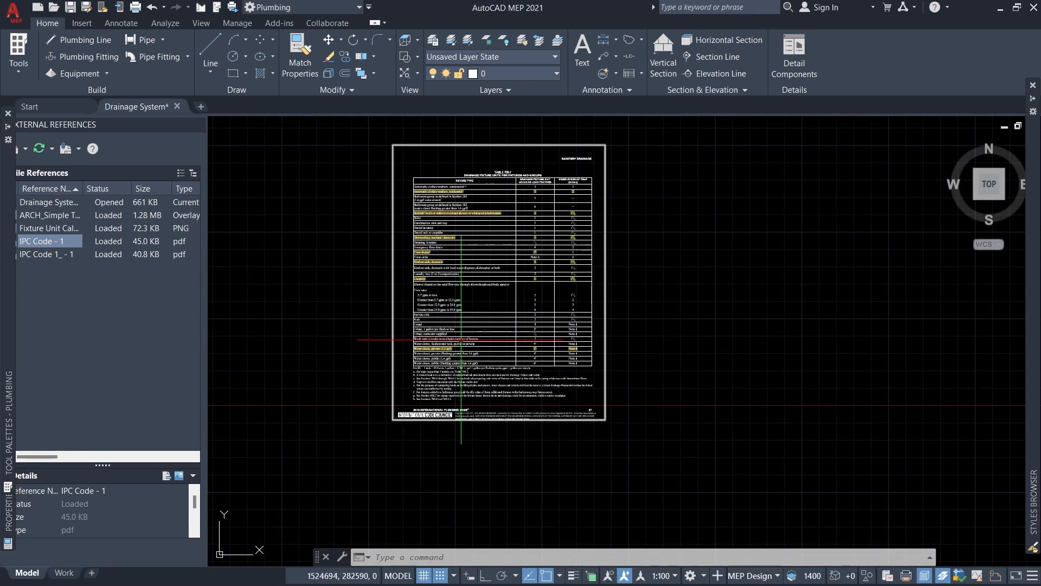
- Delete the IPC Code PDF underlay containing Table 709.1 from the drawing
scroll(458, 329, "down", 2)
scroll(456, 260, "down", 3)
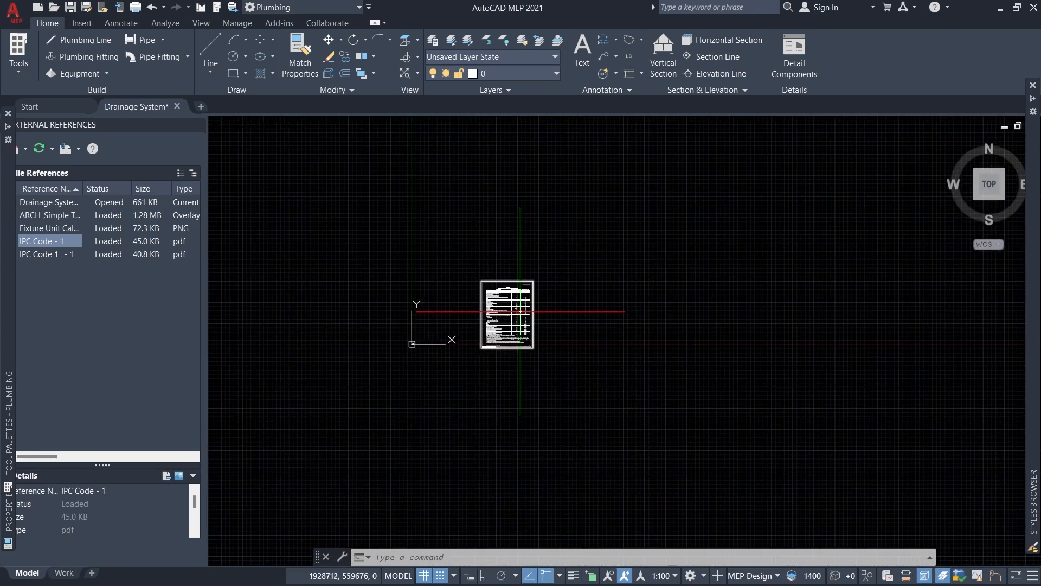
left_click(470, 275)
left_click(592, 391)
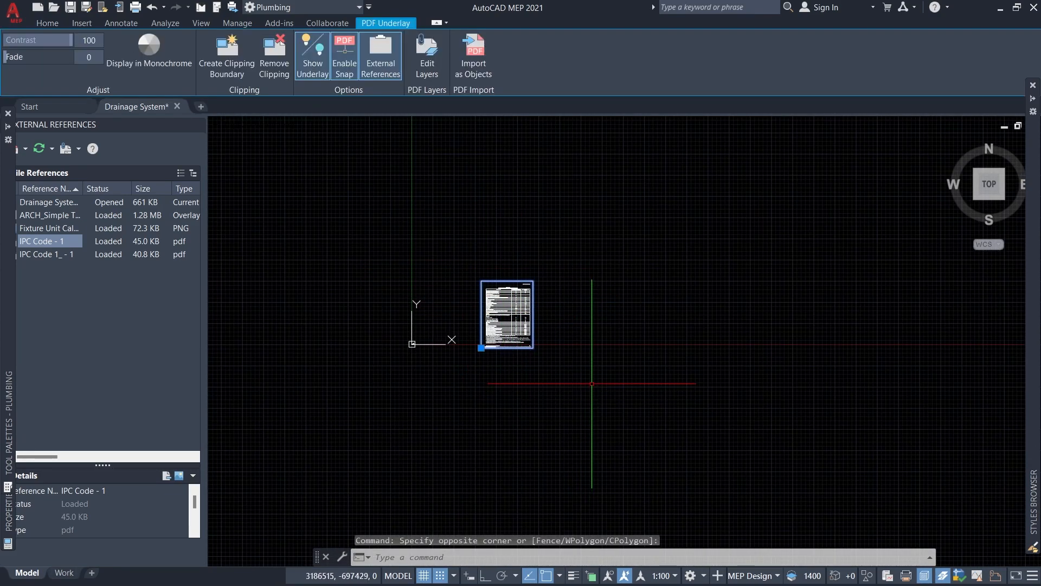
key("Delete")
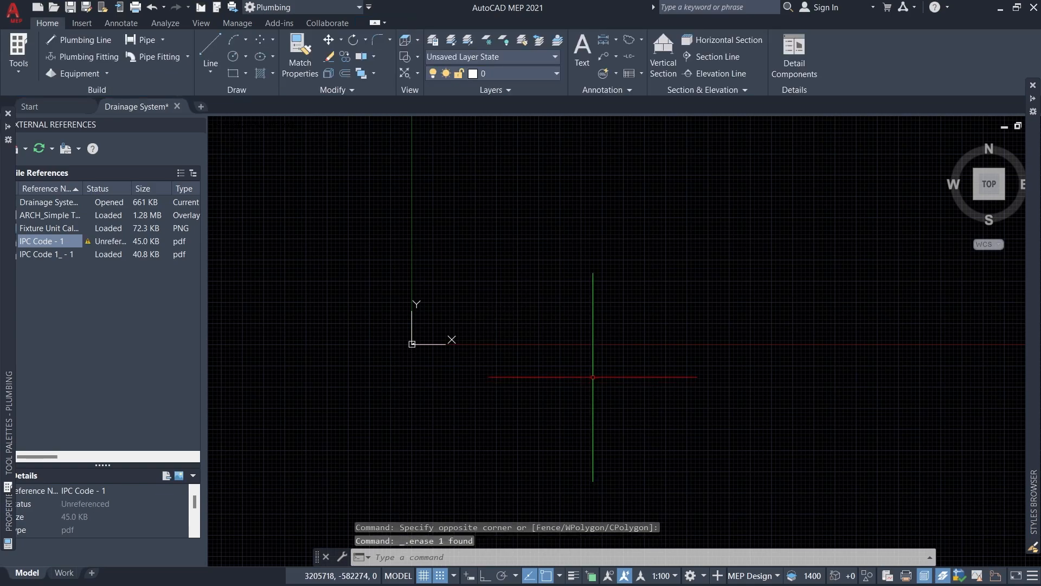
- Examine the total fixture unit calculation and the main drainage line sizes on the Drainage System Sizing sheet
scroll(409, 347, "up", 10)
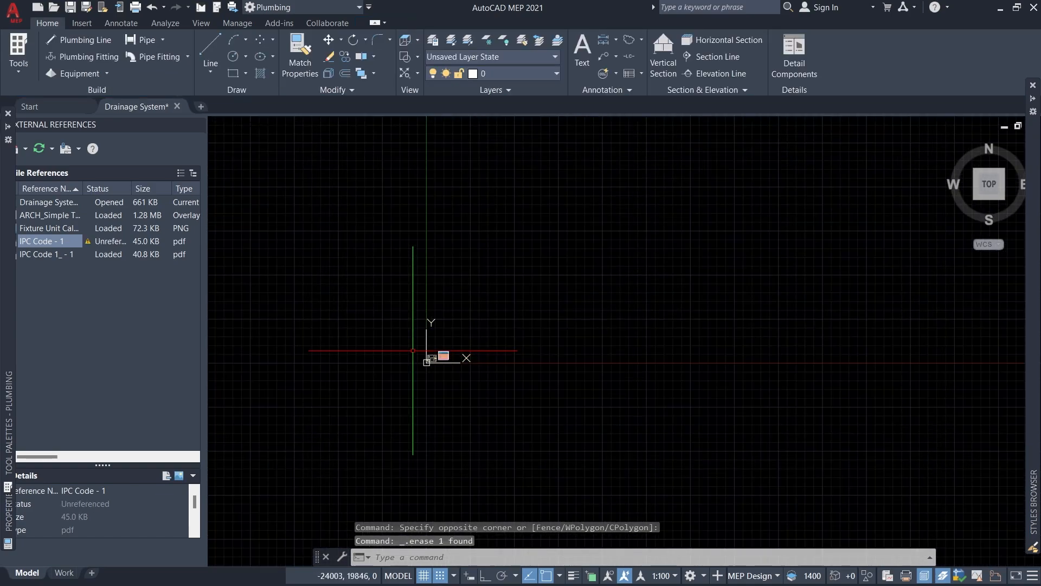
scroll(336, 307, "up", 4)
scroll(402, 351, "up", 4)
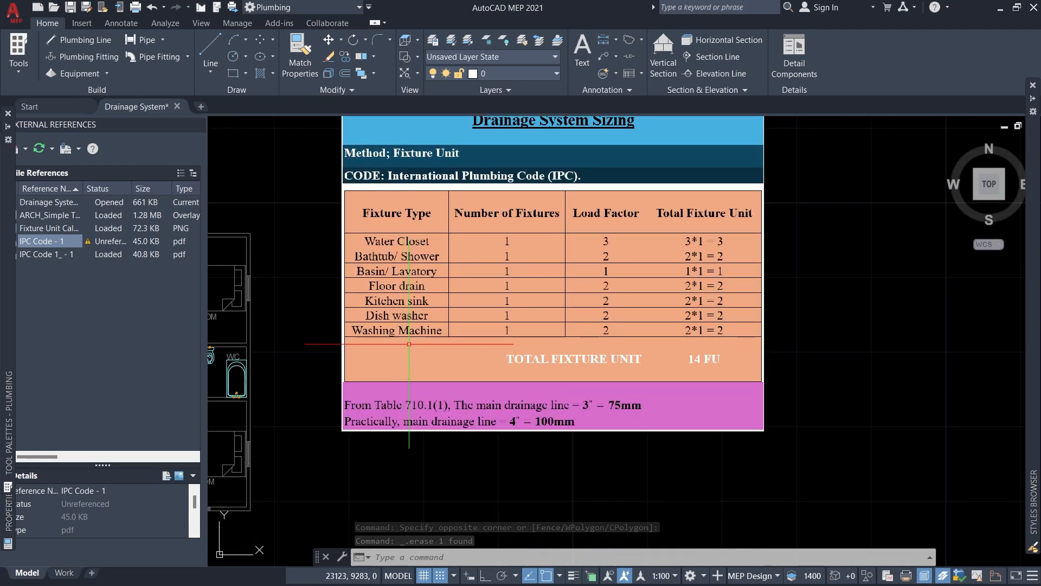
scroll(692, 314, "up", 2)
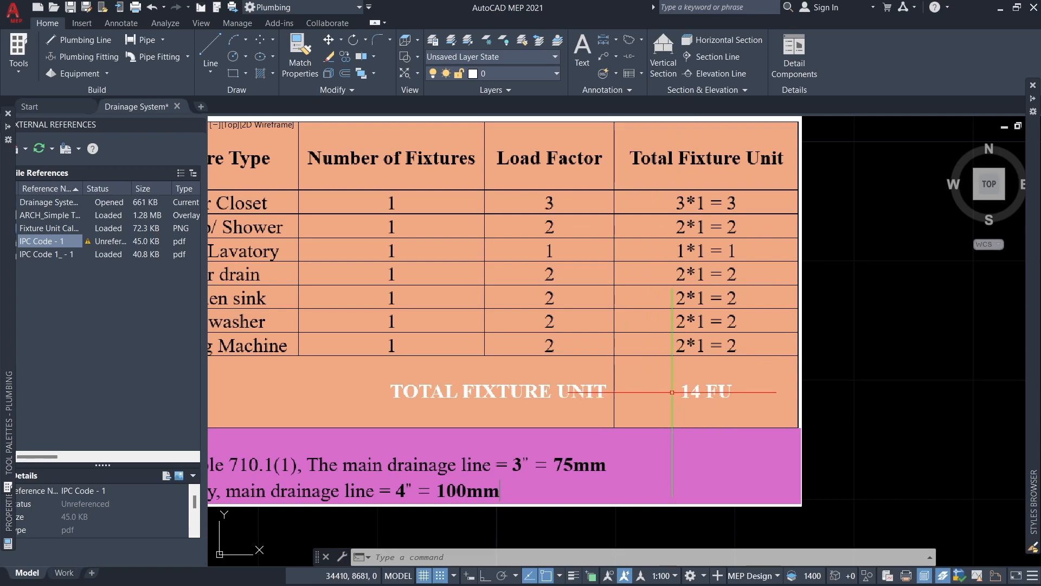
scroll(699, 290, "down", 5)
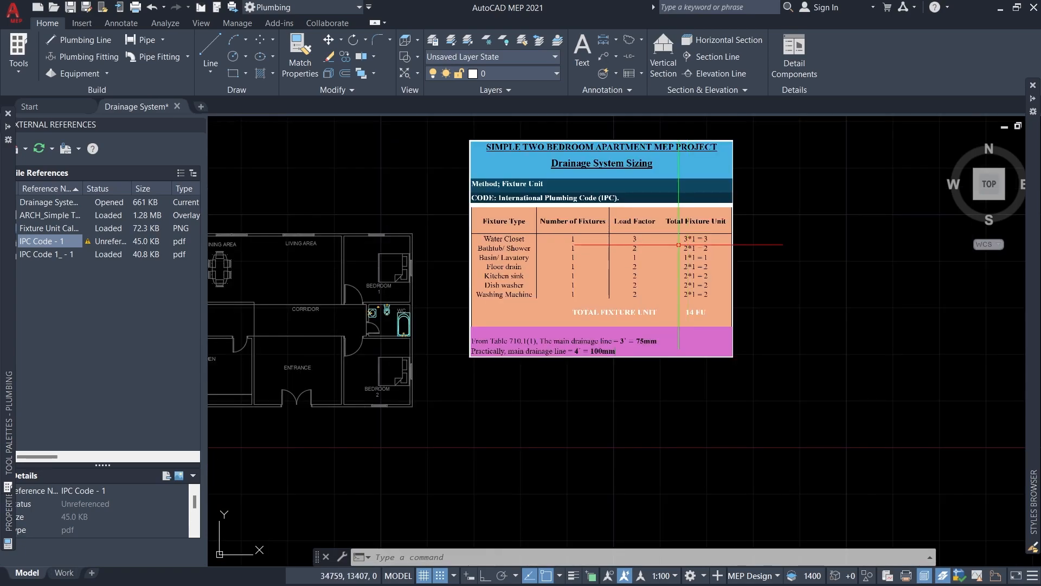
scroll(655, 295, "up", 6)
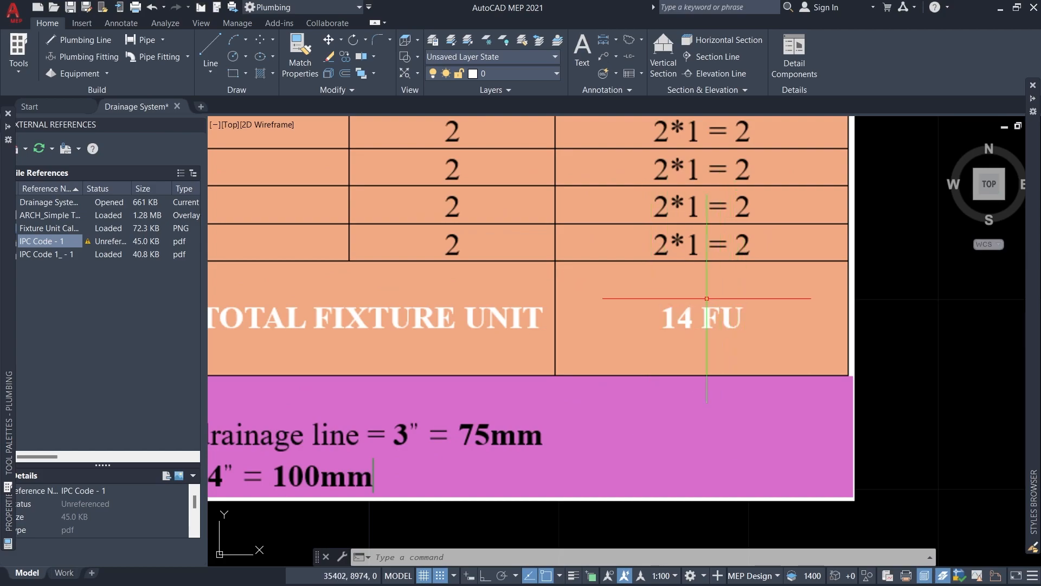
scroll(638, 279, "down", 2)
scroll(569, 350, "down", 5)
scroll(510, 347, "up", 5)
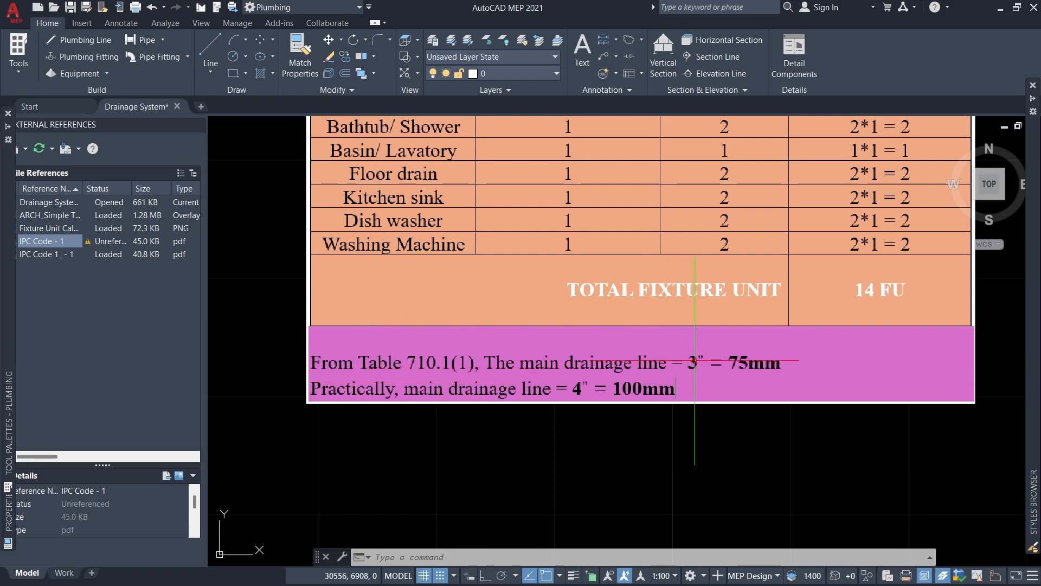
scroll(780, 356, "up", 2)
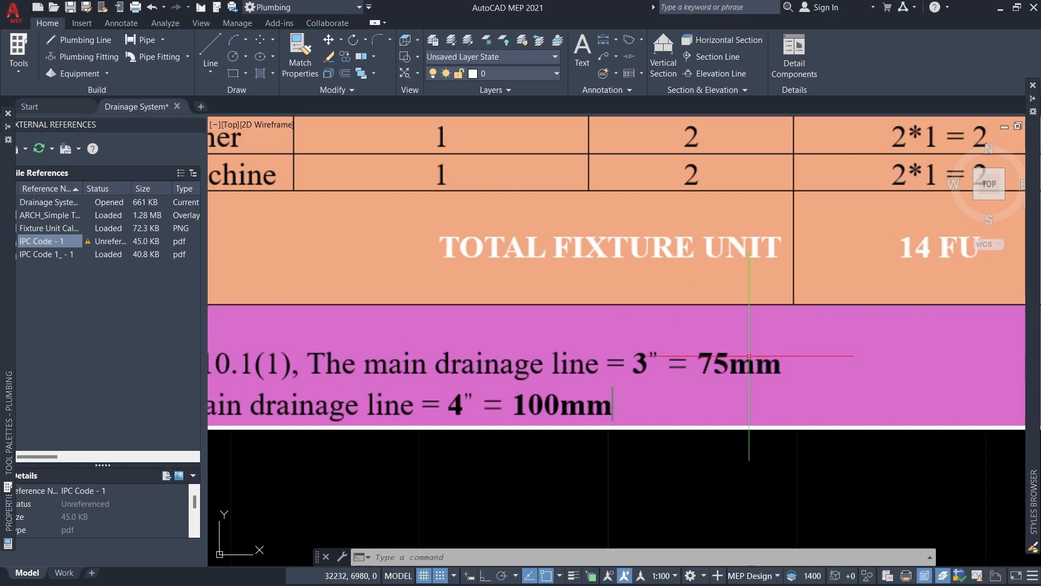
scroll(749, 356, "down", 5)
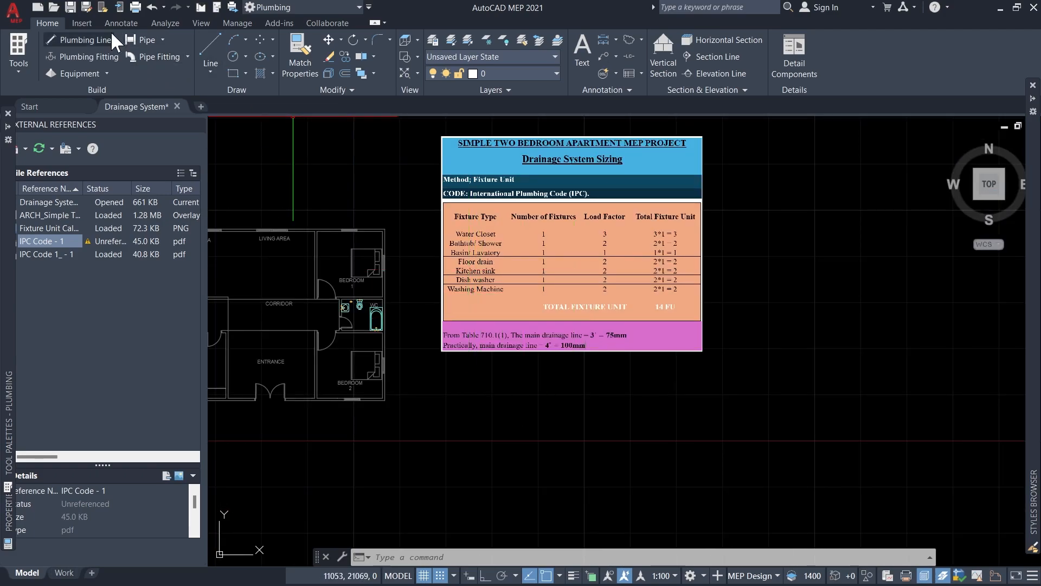
- Attach the file IPC Code 1 .pdf to the drawing as a PDF underlay
left_click(27, 148)
left_click(74, 221)
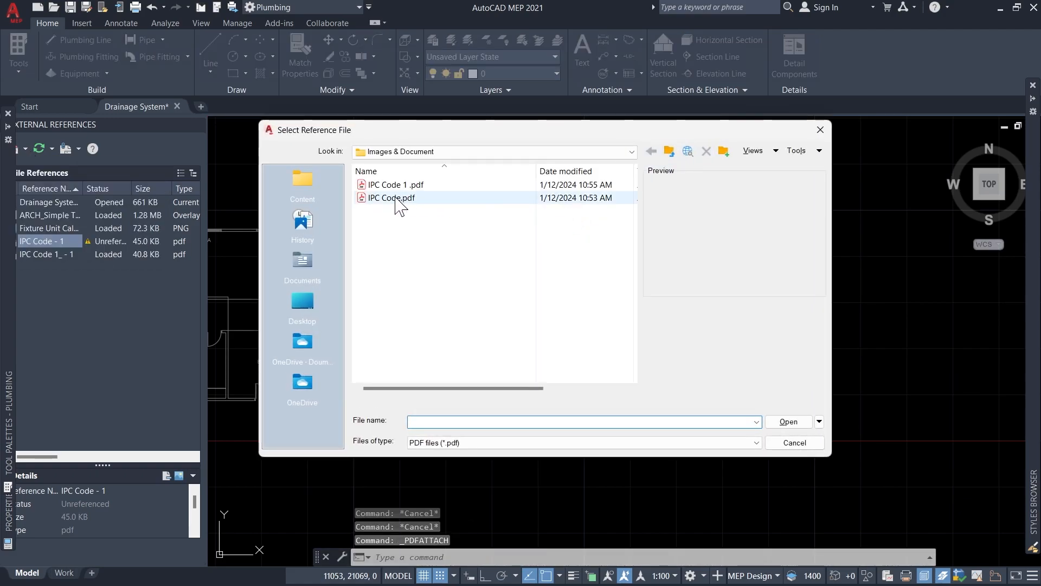
left_click(391, 198)
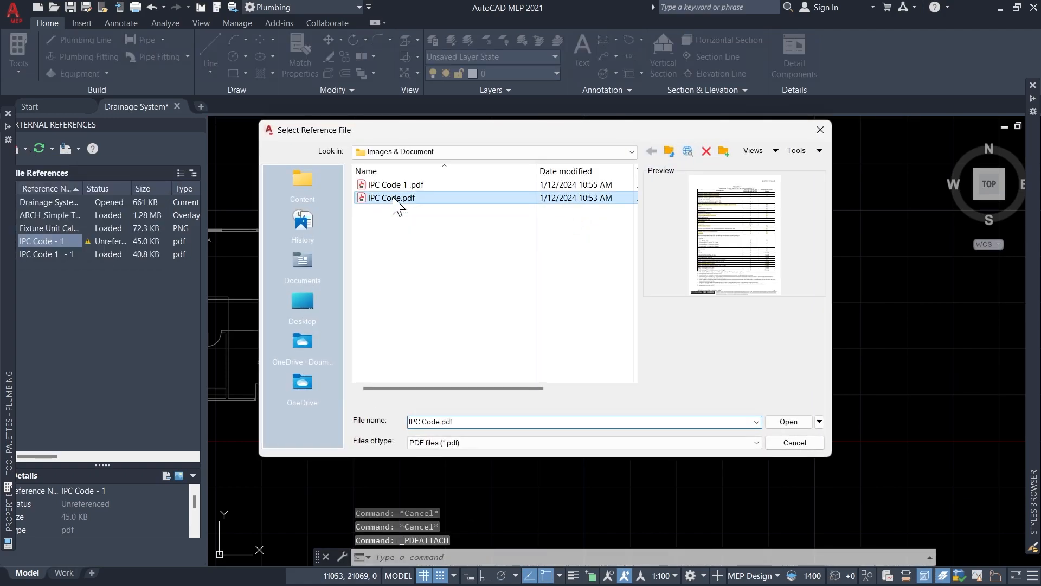
left_click(418, 185)
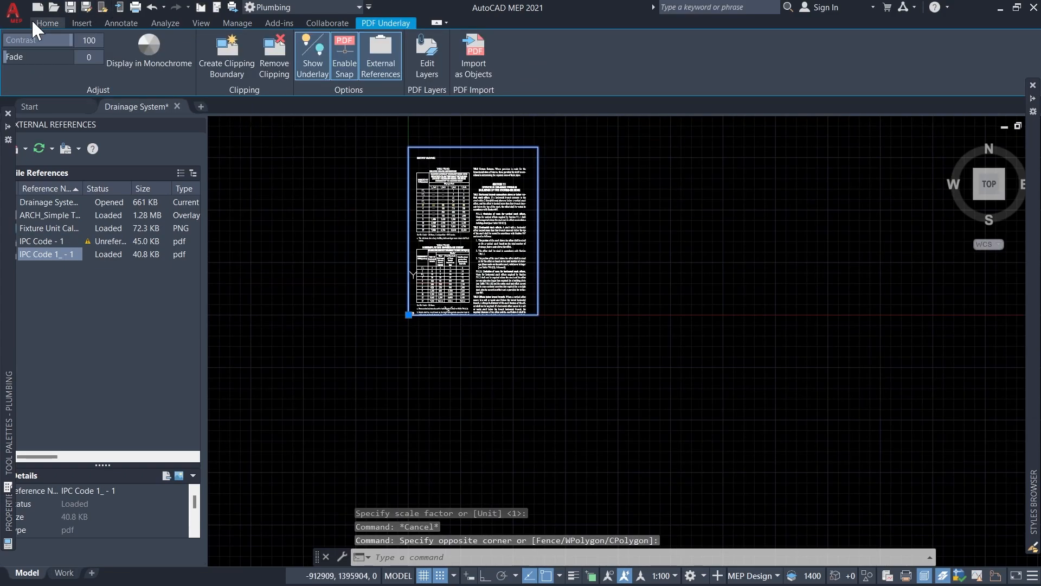
- Move the attached IPC Code 1 underlay horizontally away from the drawing origin, clear of the floor plan
left_click(46, 24)
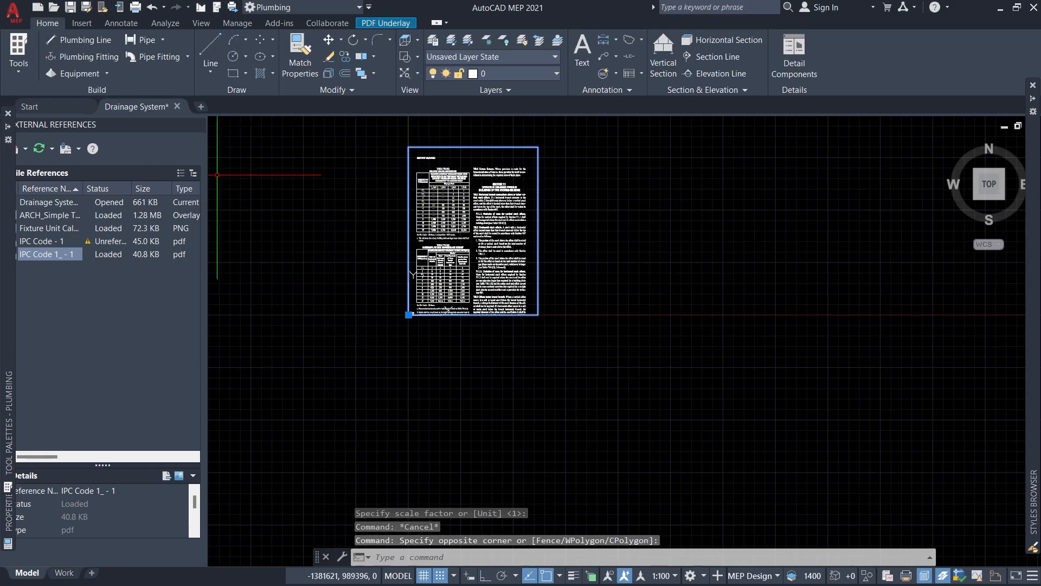
left_click(328, 39)
left_click(247, 145)
key("Escape")
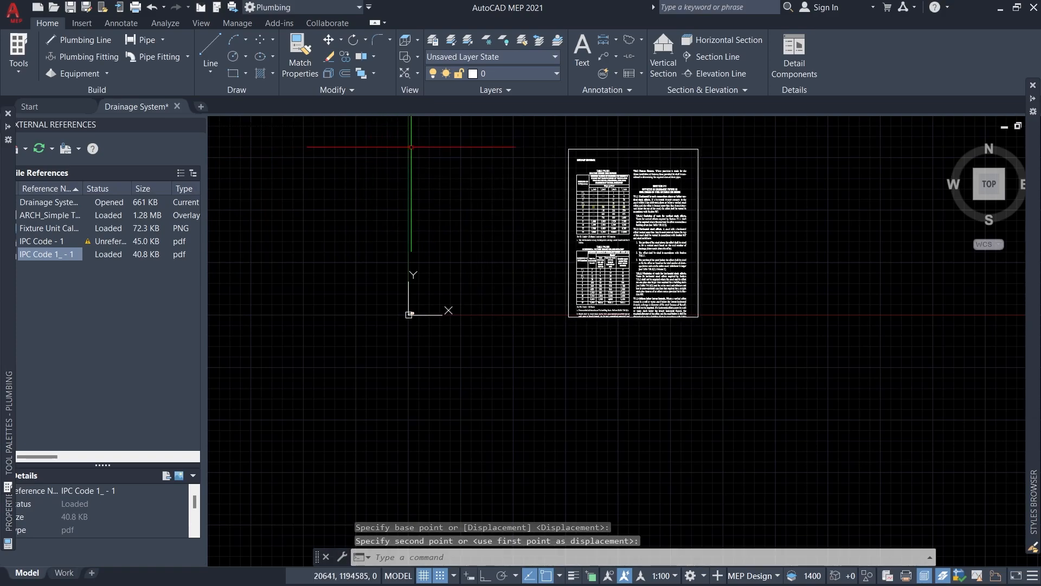
- Examine the pipe diameters and the highlighted 3-inch row in Table 710.1(1), Building Drains and Sewers
scroll(674, 182, "up", 2)
scroll(674, 183, "up", 9)
scroll(394, 242, "down", 5)
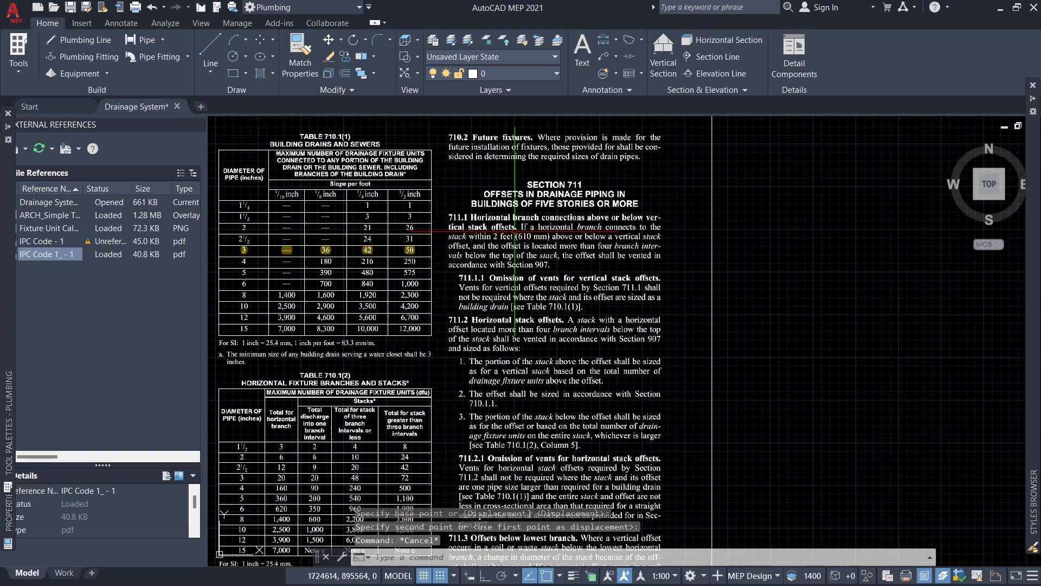
scroll(394, 242, "down", 5)
scroll(393, 243, "up", 5)
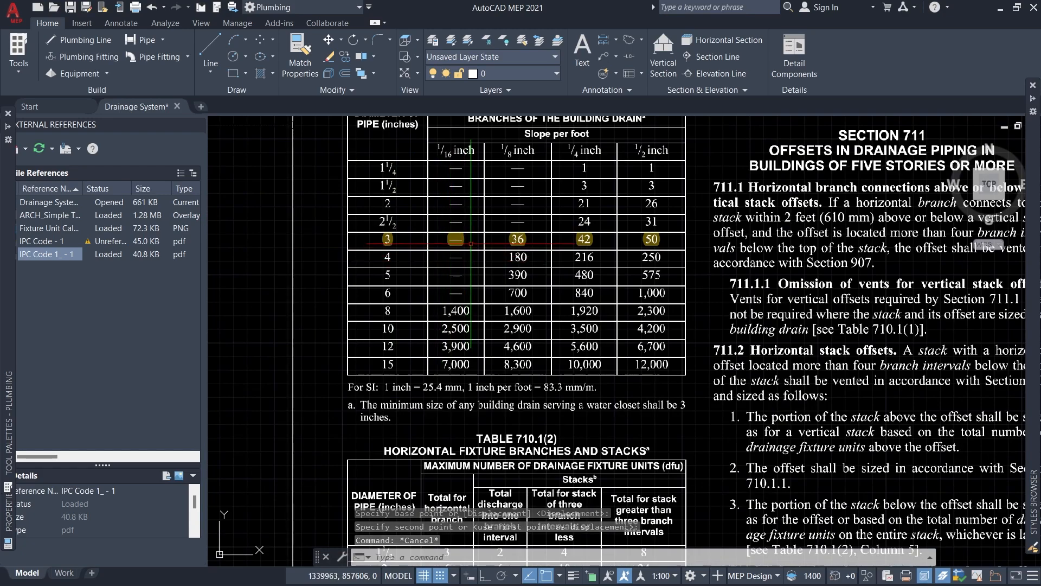
scroll(406, 277, "up", 3)
scroll(406, 277, "down", 2)
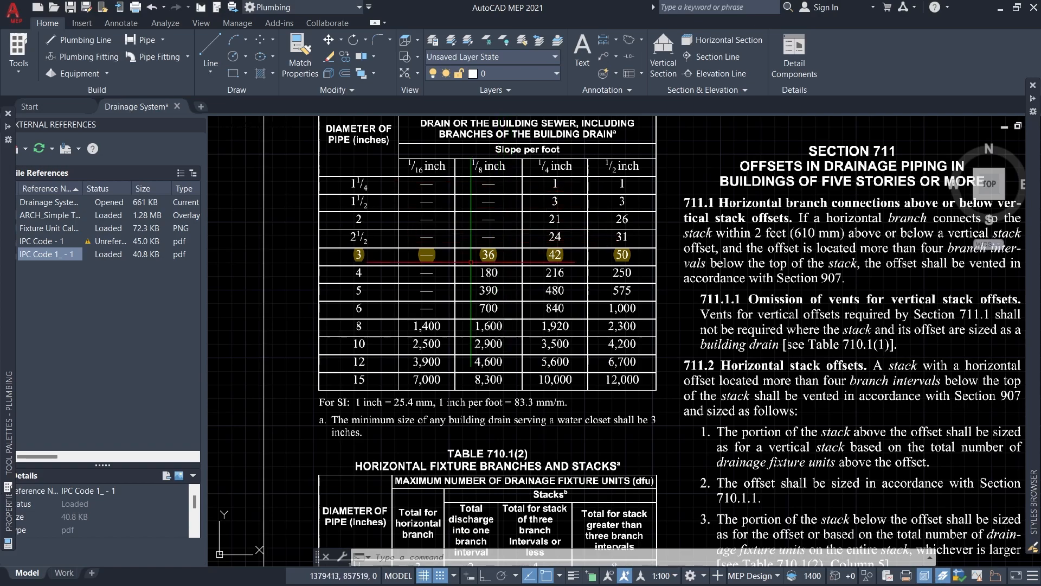
scroll(473, 249, "up", 2)
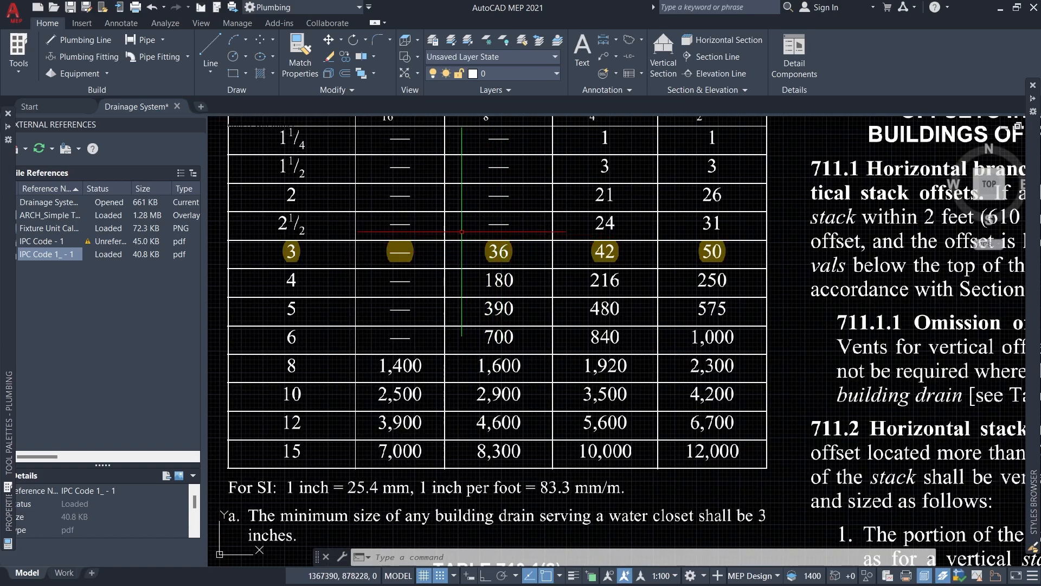
scroll(497, 294, "down", 2)
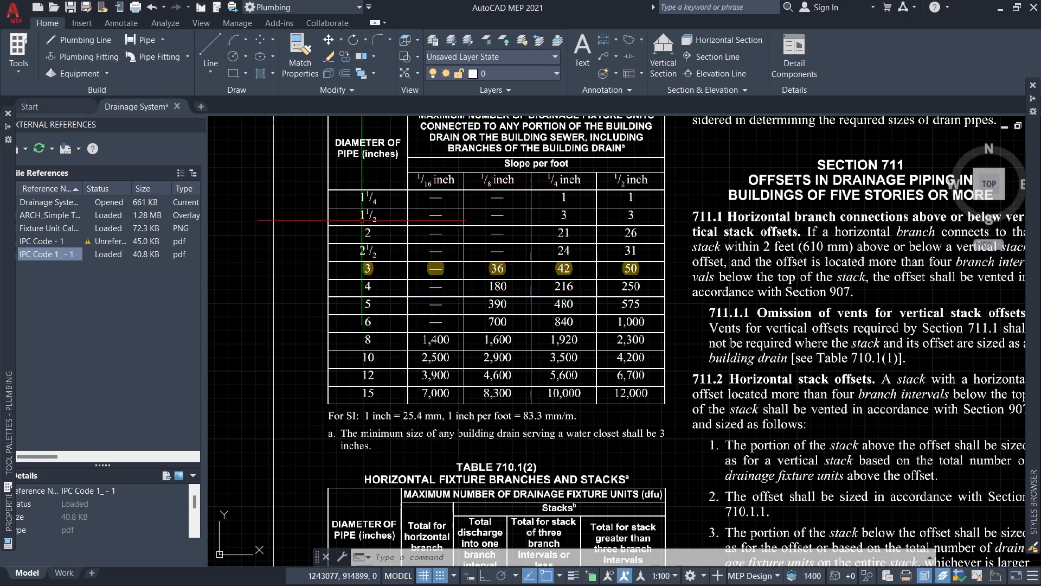
- Examine the slope-per-foot columns of Table 710.1(1) and the maximum fixture units allowed for the 3-inch and 4-inch pipes
scroll(496, 168, "up", 4)
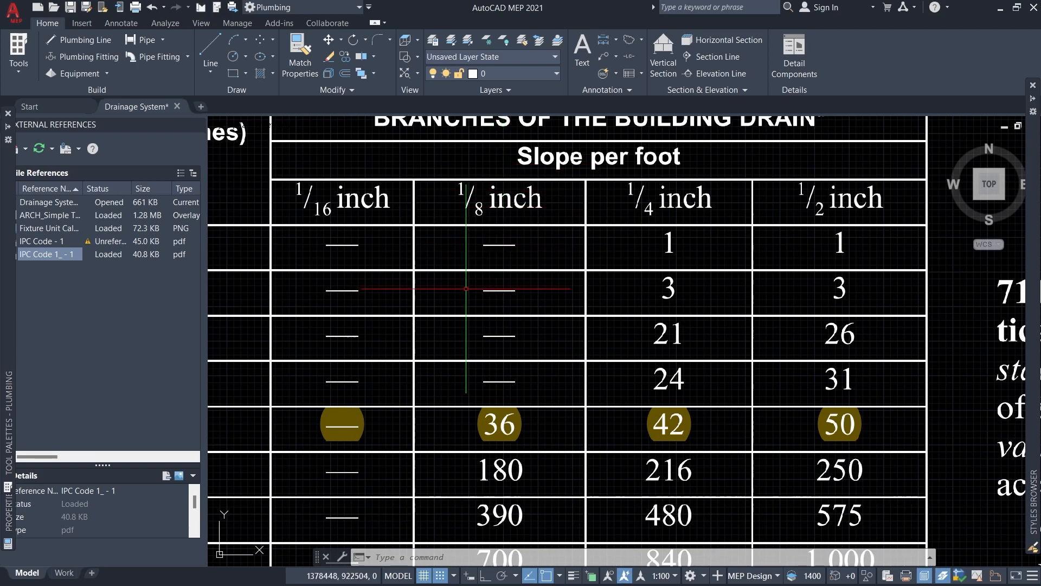
scroll(513, 273, "down", 2)
scroll(601, 170, "down", 2)
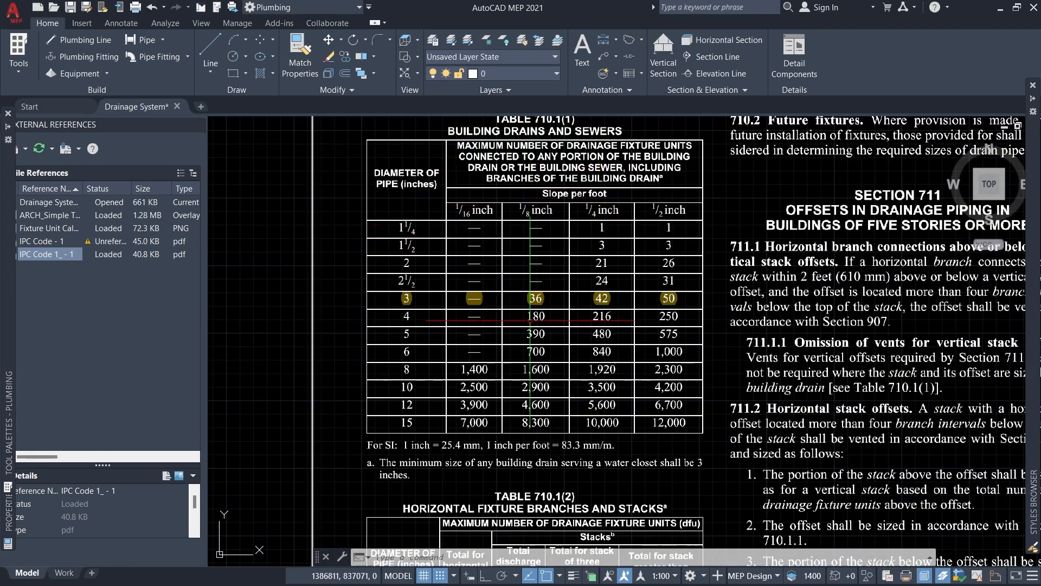
scroll(429, 282, "up", 2)
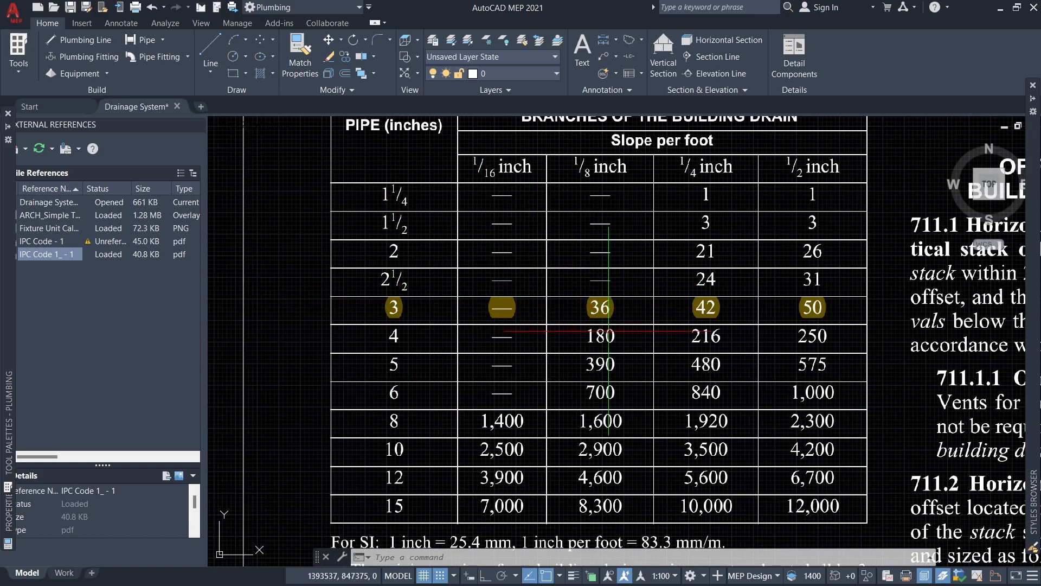
scroll(622, 319, "up", 2)
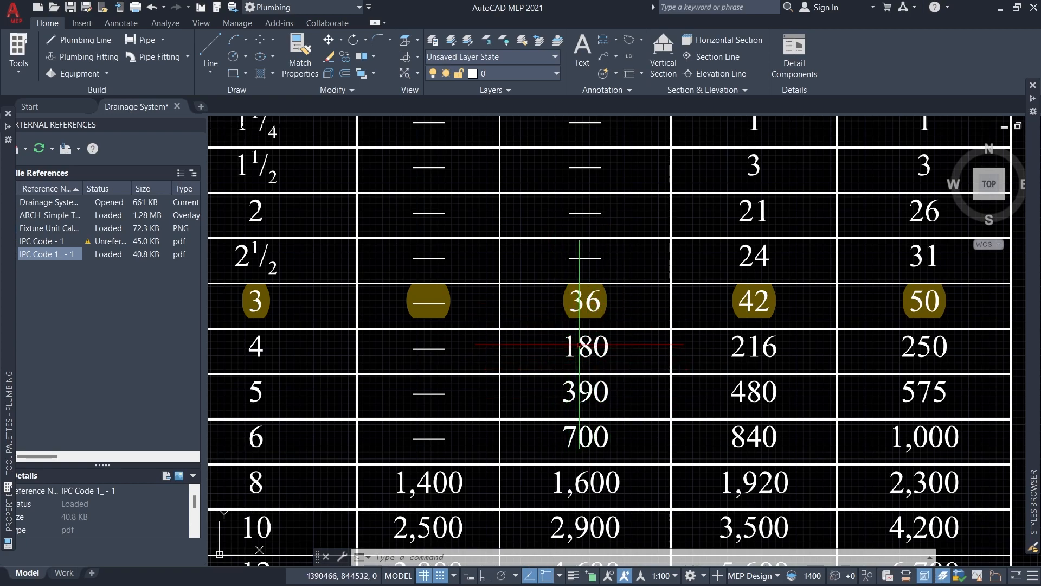
scroll(579, 344, "down", 3)
scroll(601, 304, "up", 3)
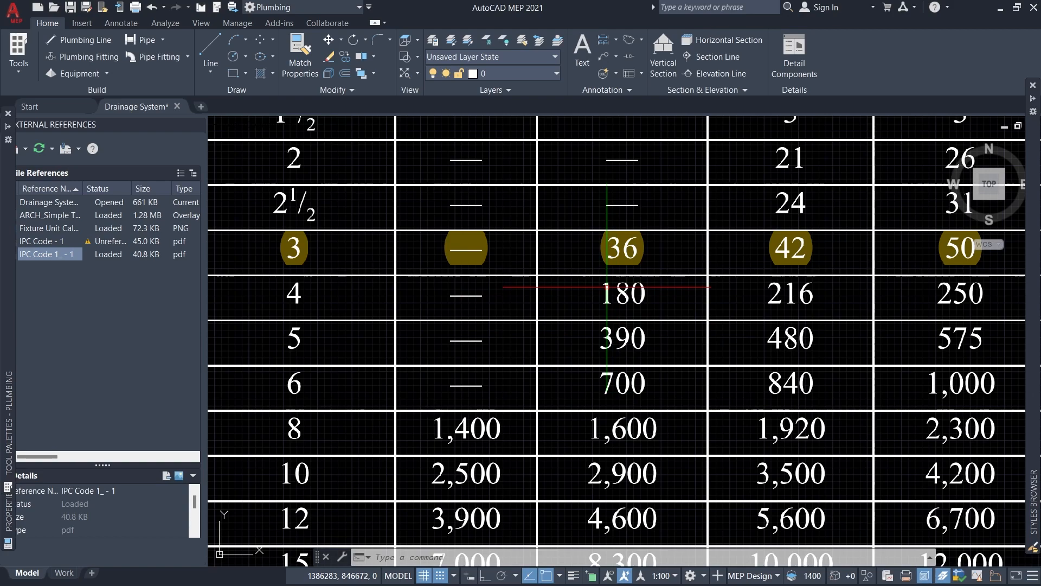
scroll(639, 253, "down", 2)
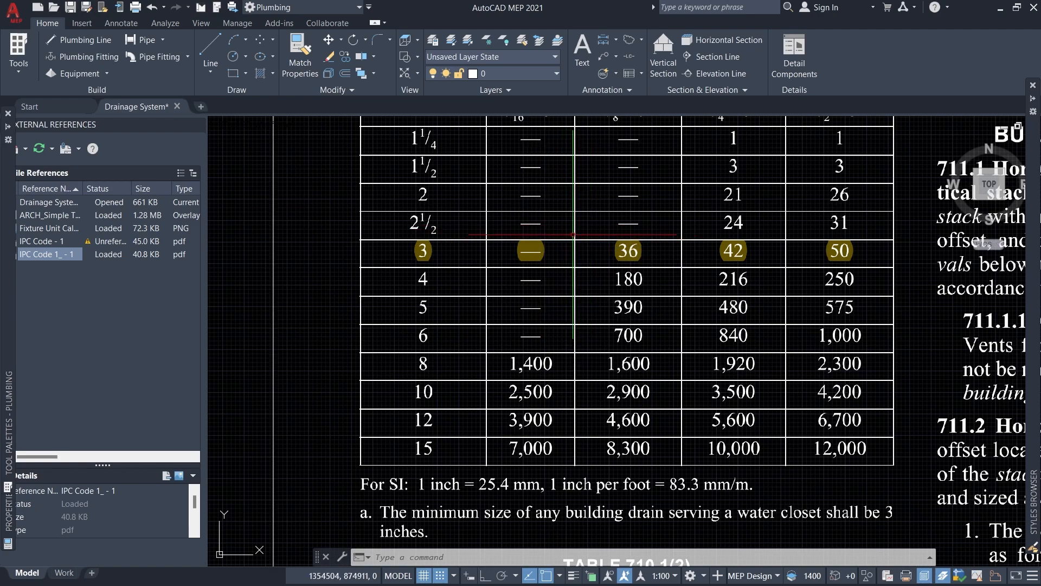
scroll(515, 215, "down", 10)
scroll(514, 215, "down", 5)
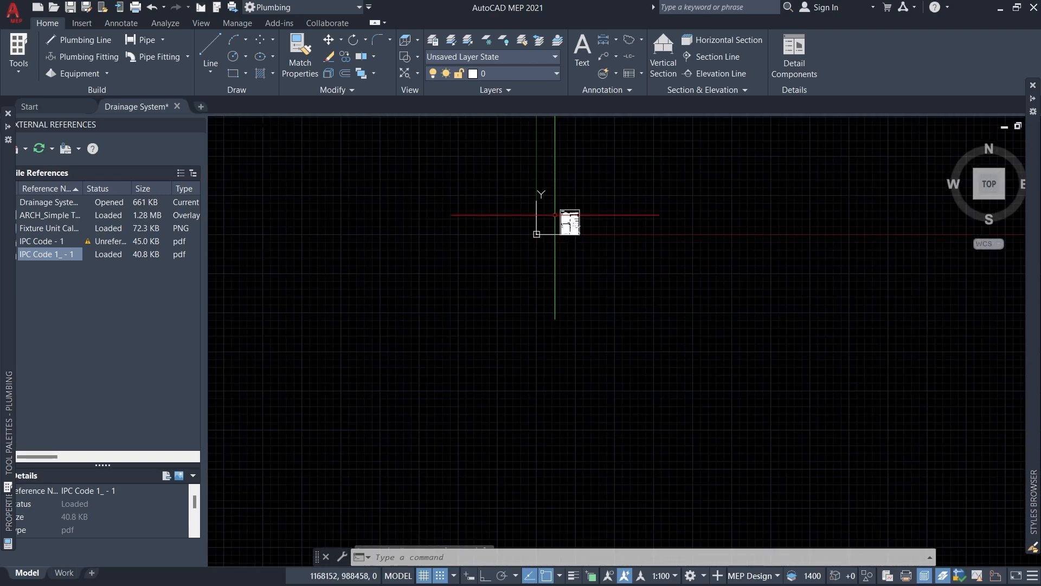
- Examine the theoretical and practical main drainage line sizes given below the total in the fixture unit calculation
scroll(574, 231, "up", 14)
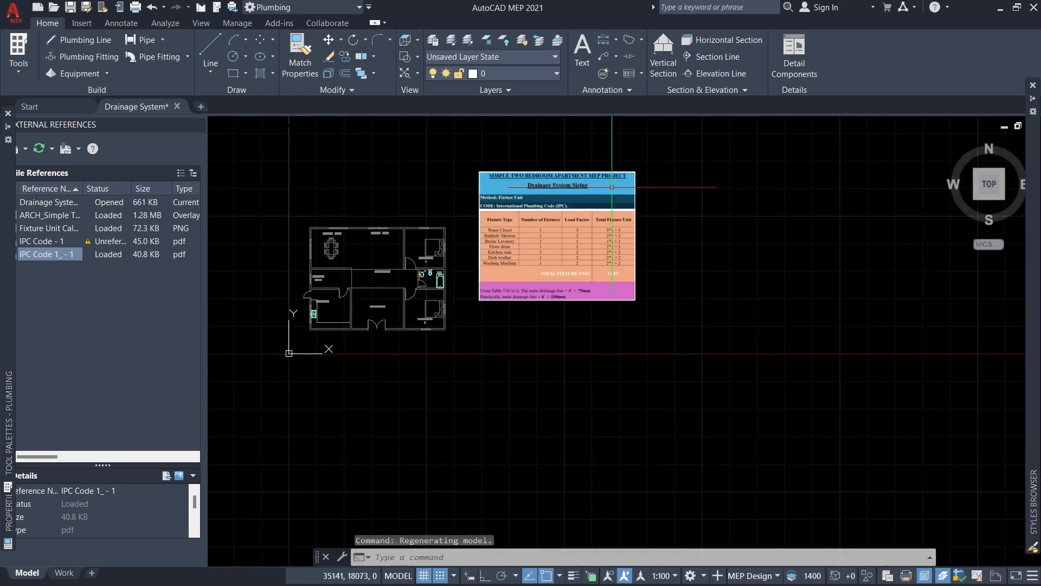
scroll(538, 322, "down", 6)
scroll(516, 331, "up", 6)
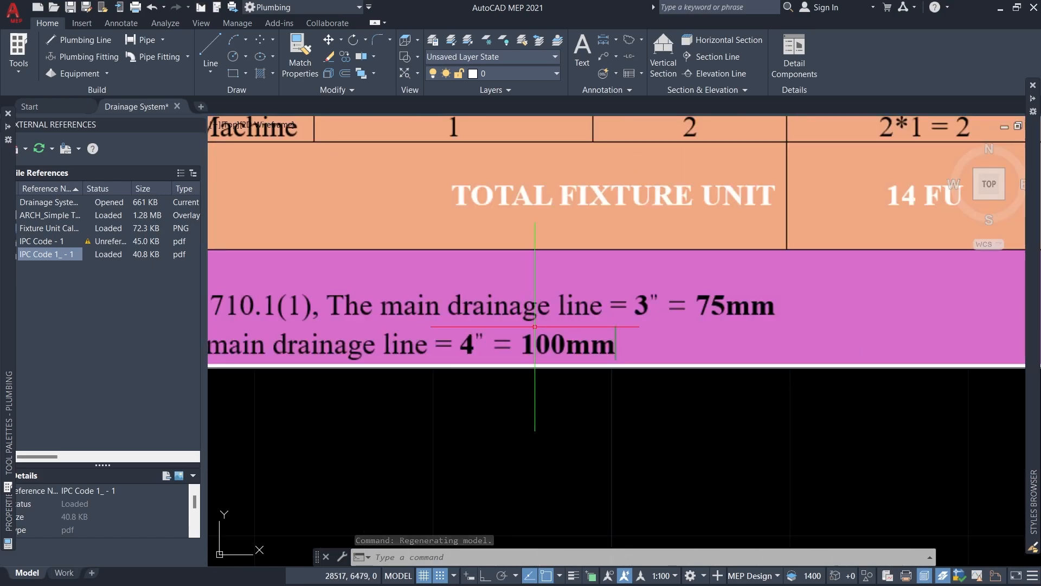
scroll(615, 344, "down", 3)
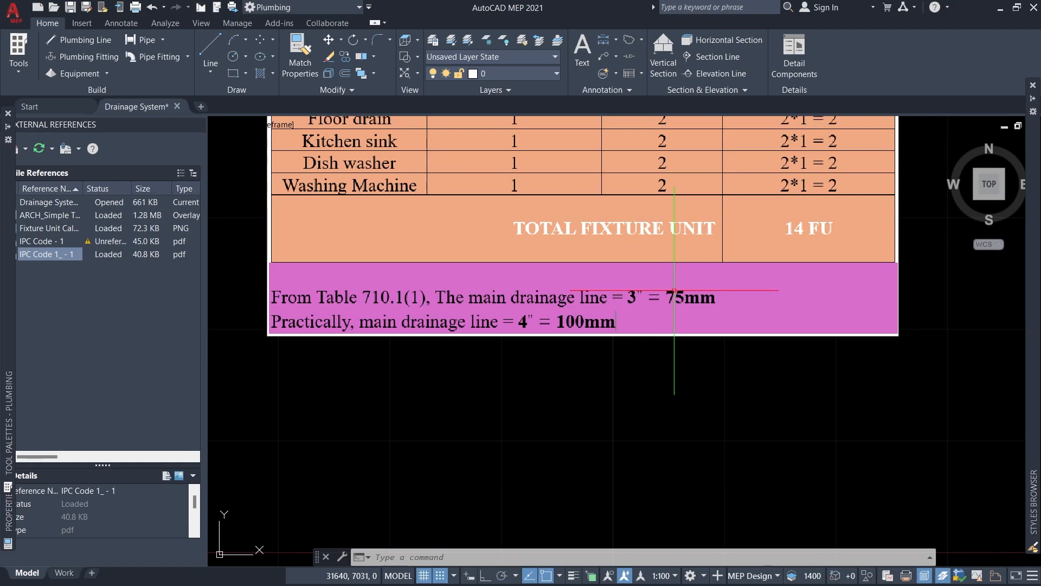
scroll(634, 320, "down", 10)
scroll(629, 319, "up", 12)
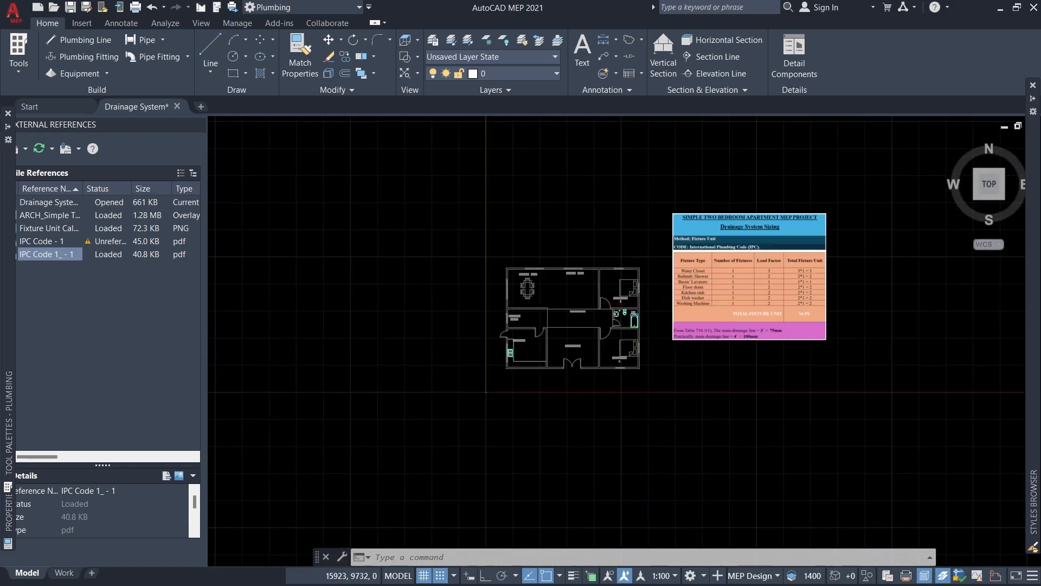
- Check the water closet's waste connection diameter D2 under Connector 2 in its equipment properties, leaving the values as they are
scroll(636, 320, "up", 5)
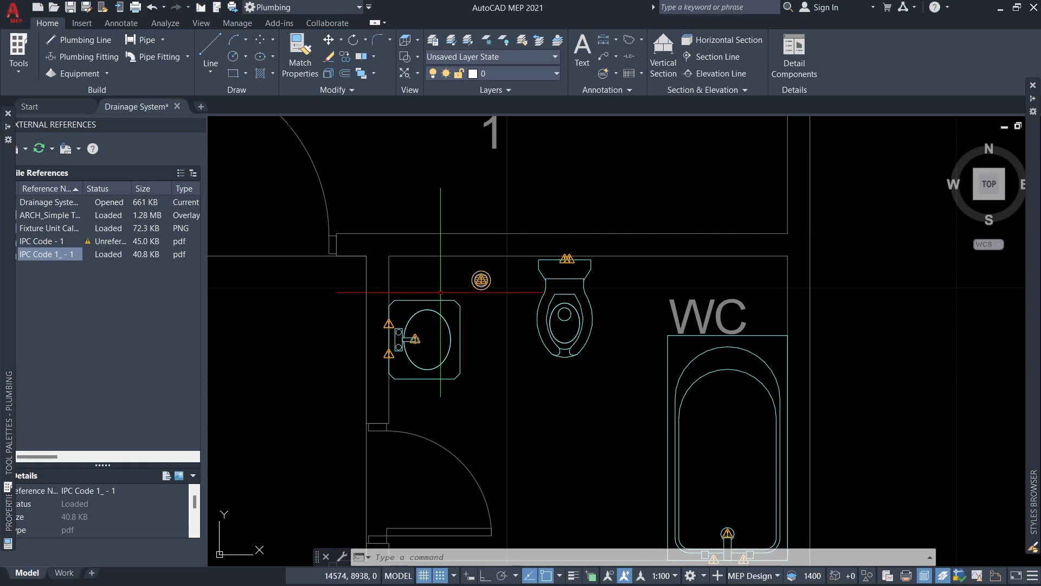
scroll(436, 244, "down", 3)
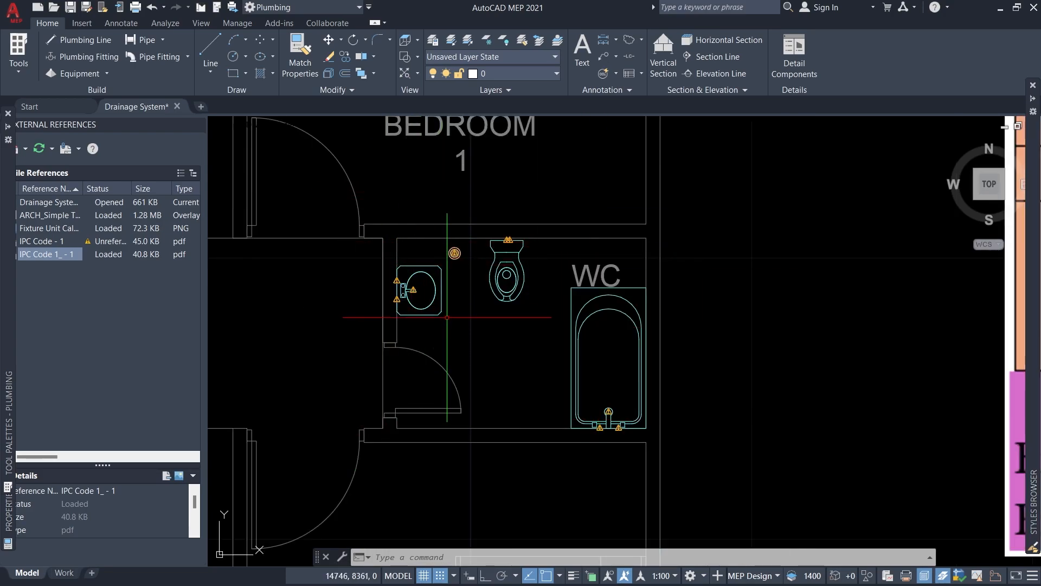
scroll(521, 241, "up", 4)
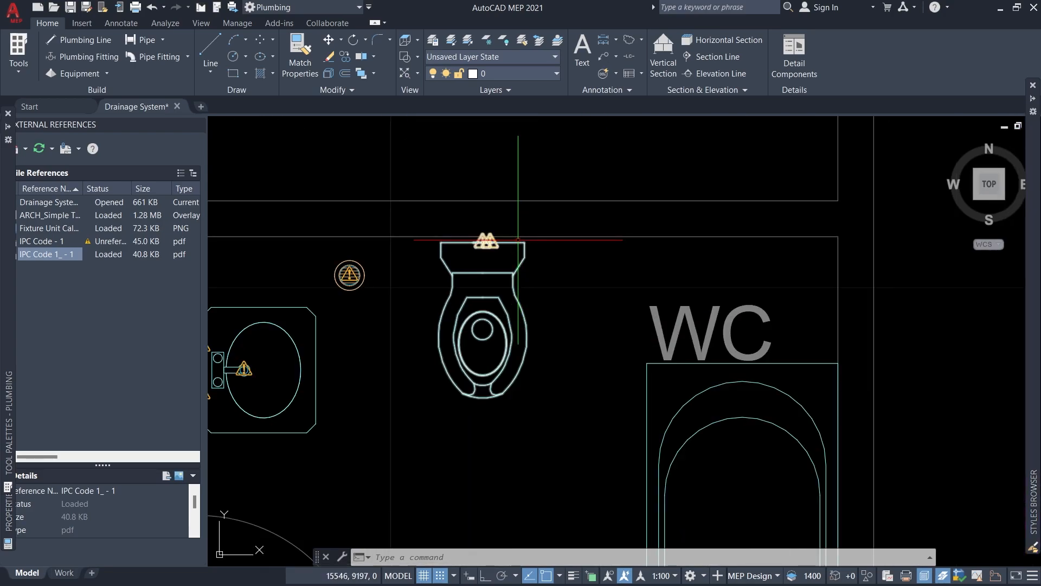
left_click(484, 245)
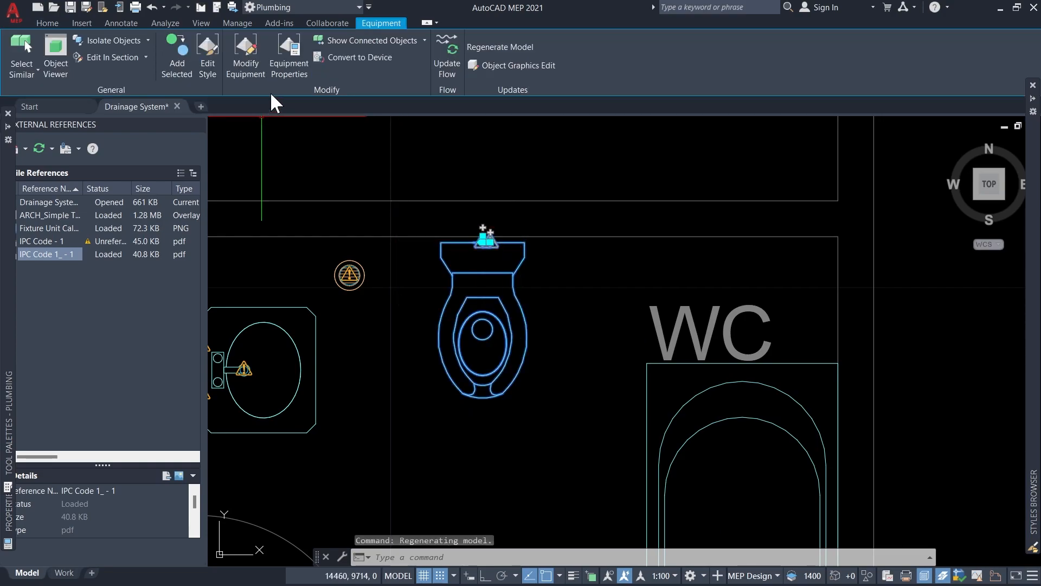
left_click(288, 61)
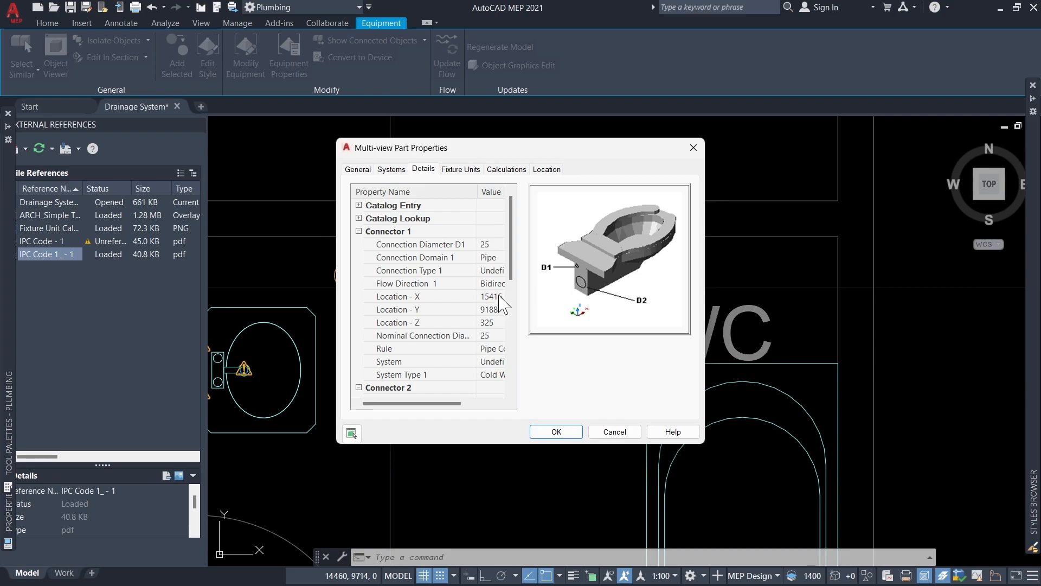
scroll(428, 287, "down", 6)
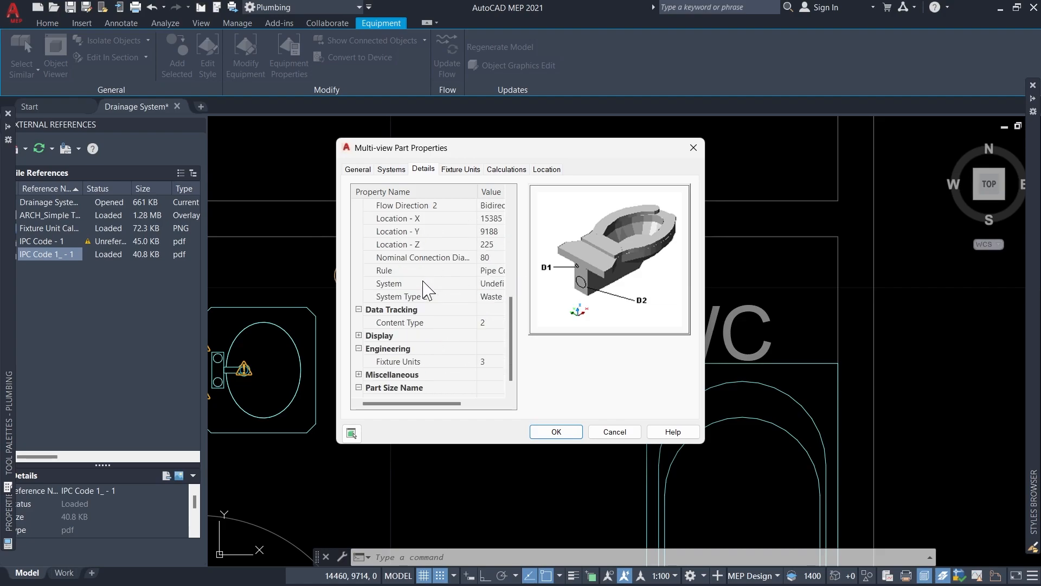
scroll(429, 290, "up", 1)
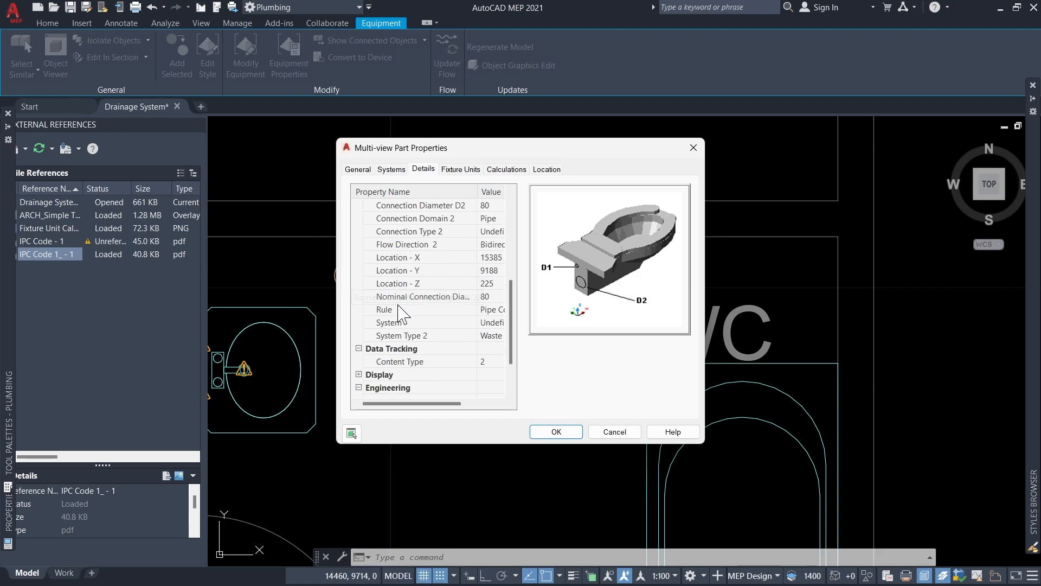
scroll(426, 314, "up", 1)
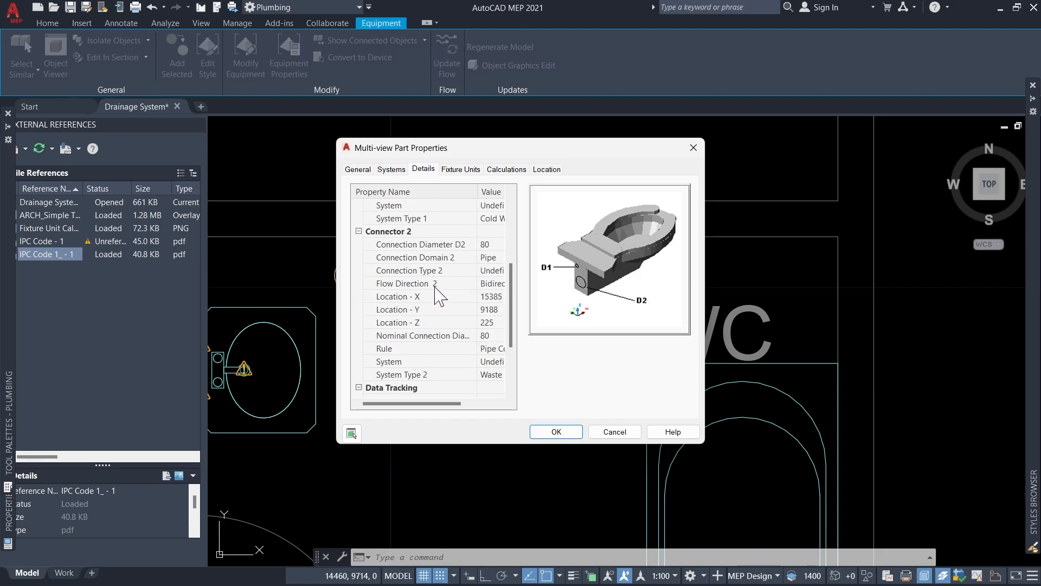
left_click(486, 245)
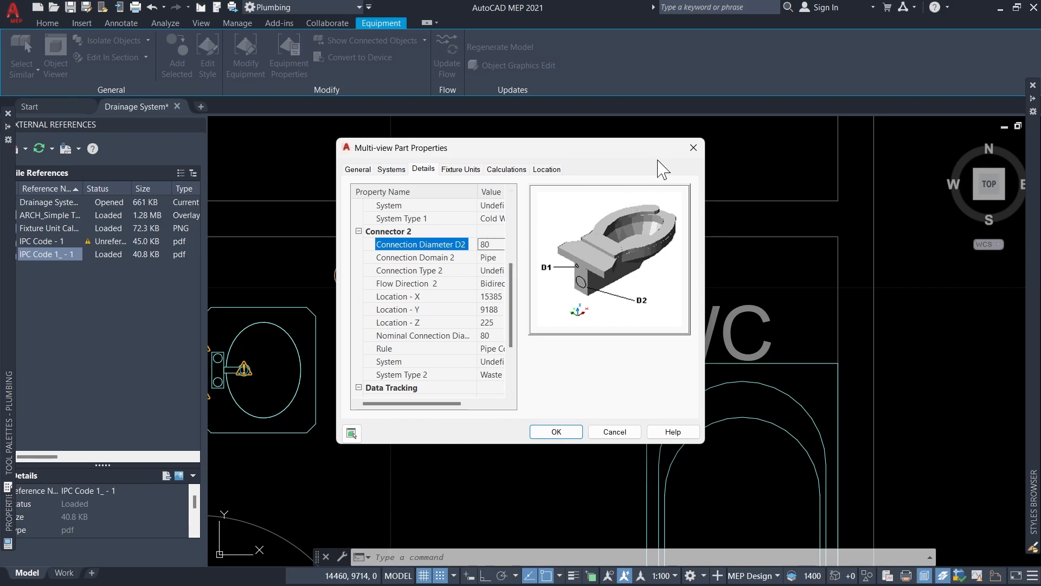
left_click(694, 148)
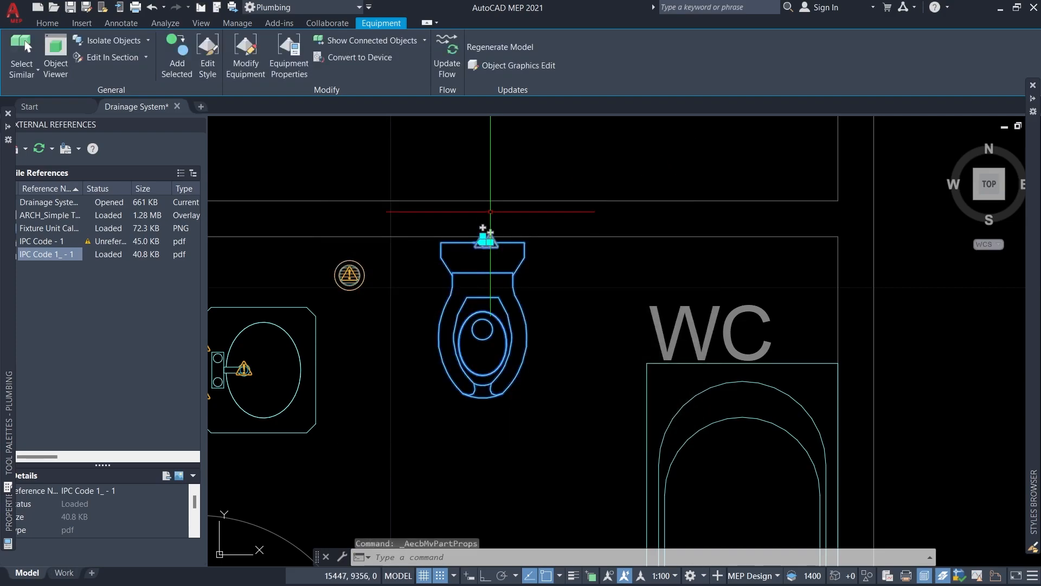
key("Escape")
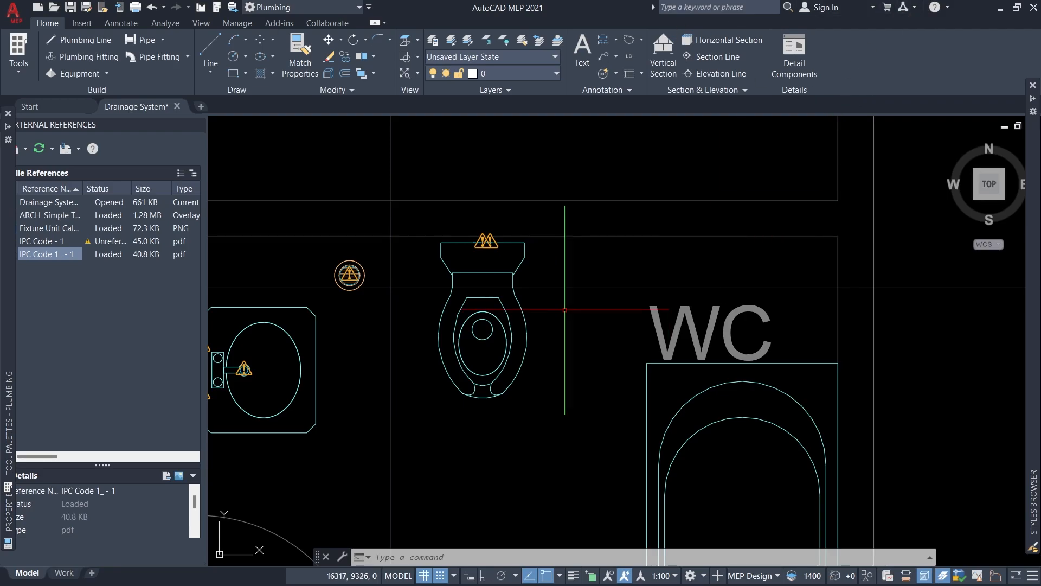
- Compare the highlighted 3-inch row with the 4-inch row in Table 710.1(1) of the IPC Code 1 underlay
scroll(428, 285, "down", 18)
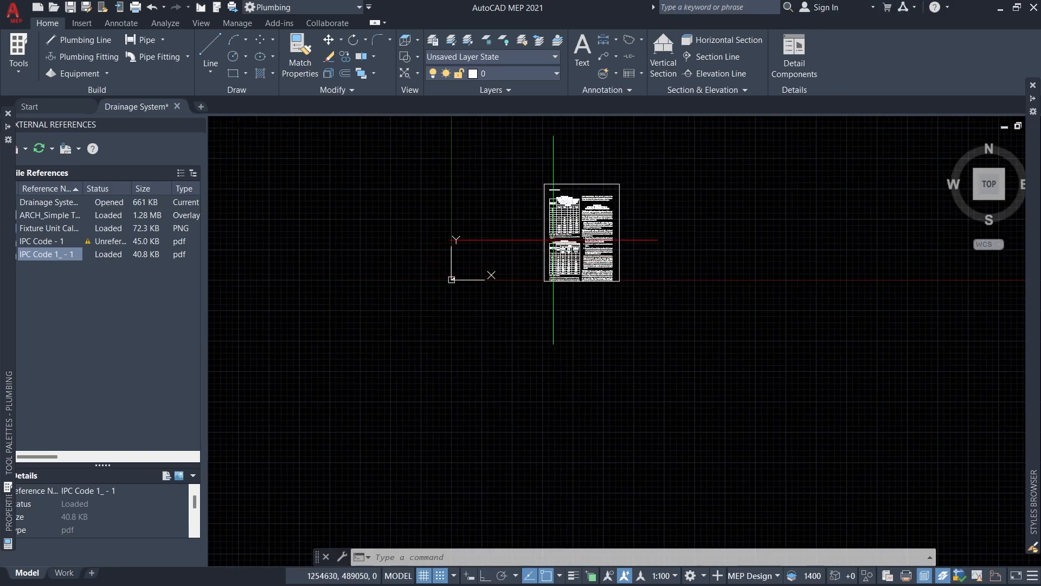
scroll(553, 240, "up", 8)
scroll(487, 181, "up", 8)
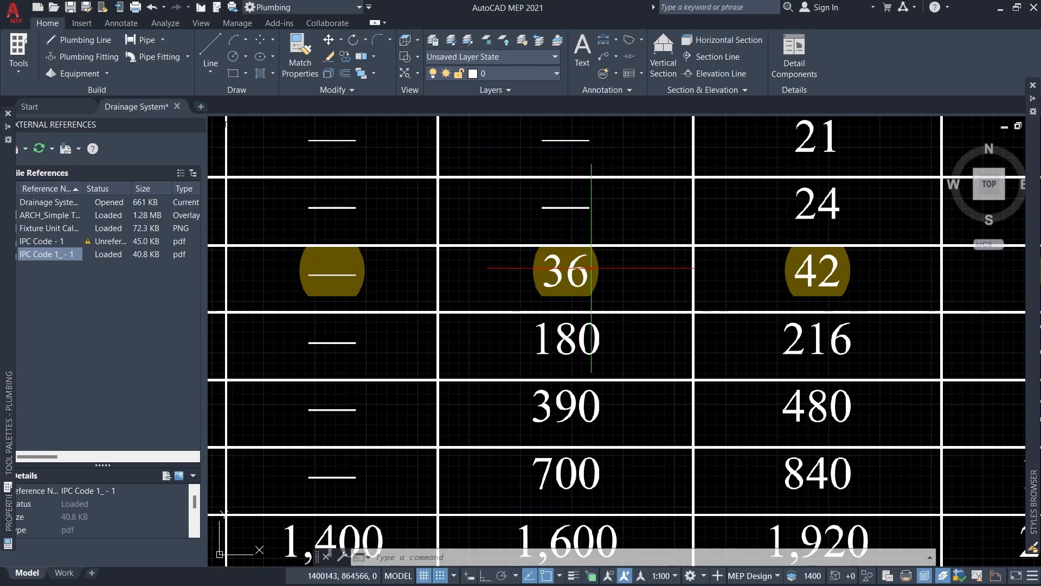
scroll(623, 234, "down", 4)
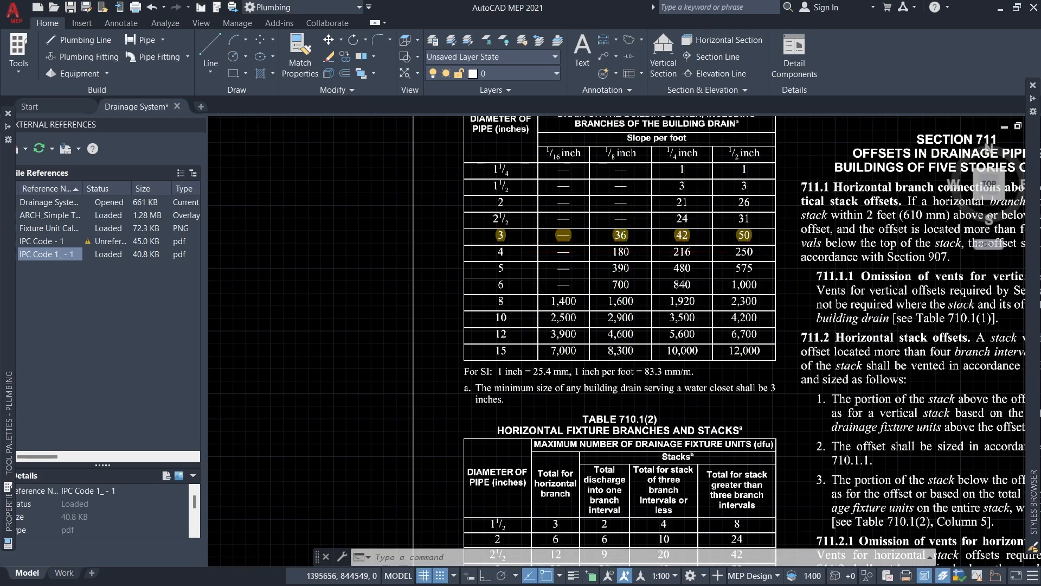
scroll(621, 251, "up", 6)
scroll(621, 251, "down", 2)
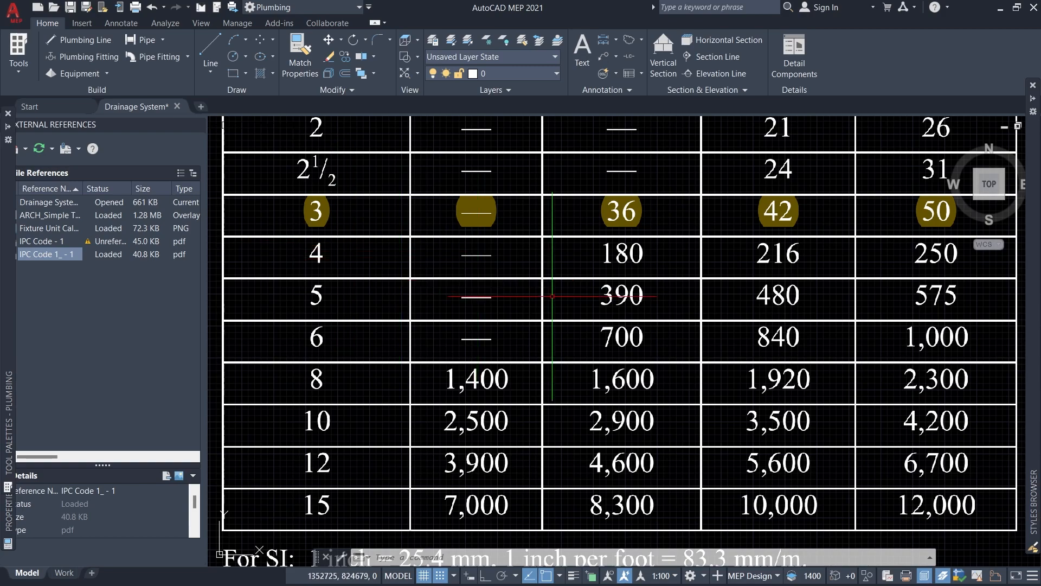
scroll(496, 296, "down", 8)
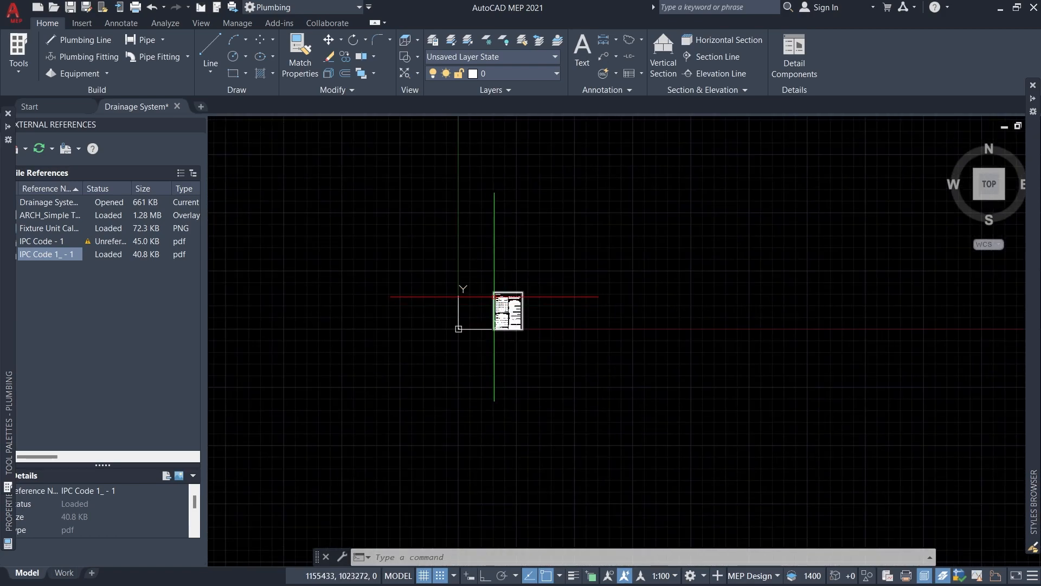
left_click(481, 275)
left_click(599, 367)
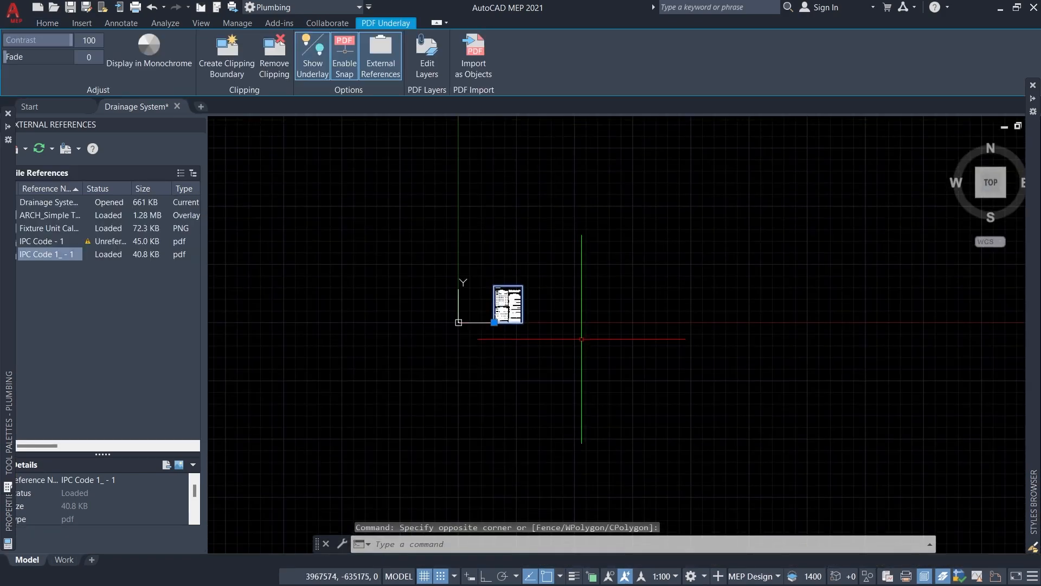
scroll(491, 315, "up", 4)
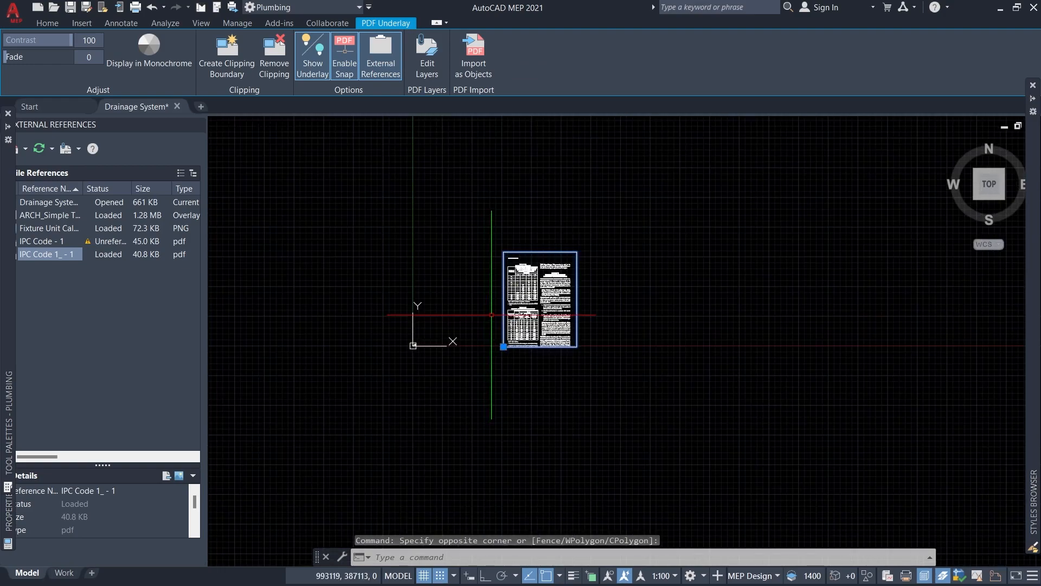
key("Escape")
- Delete the IPC Code 1 underlay from model space, keeping the floor plan and the fixture unit calculation image
scroll(397, 342, "up", 7)
scroll(397, 341, "up", 2)
scroll(535, 369, "up", 8)
scroll(480, 349, "up", 4)
scroll(611, 302, "down", 4)
scroll(477, 295, "up", 9)
scroll(385, 303, "down", 18)
scroll(614, 255, "down", 4)
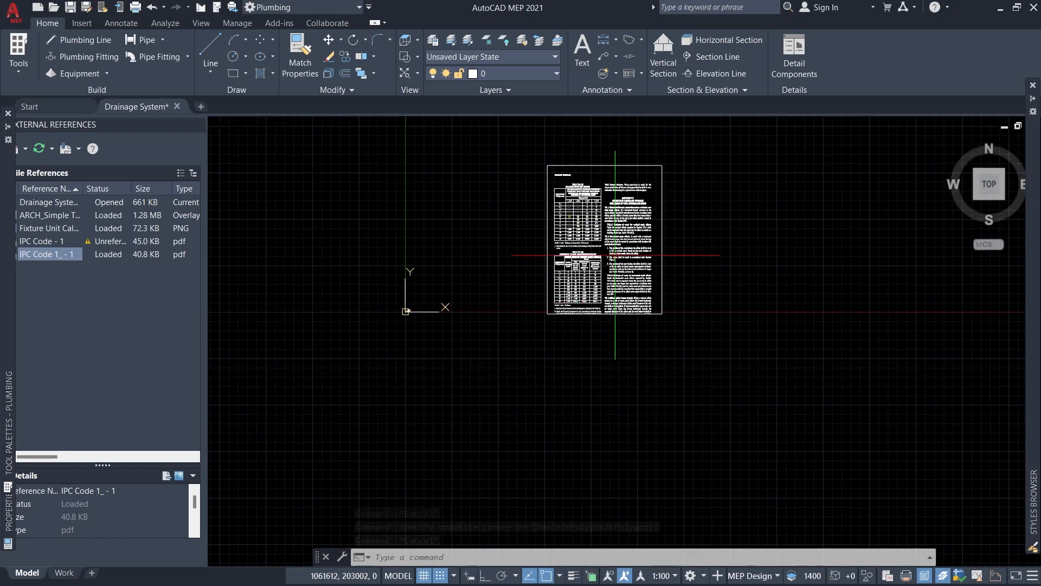
left_click(697, 125)
left_click(488, 359)
key("Delete")
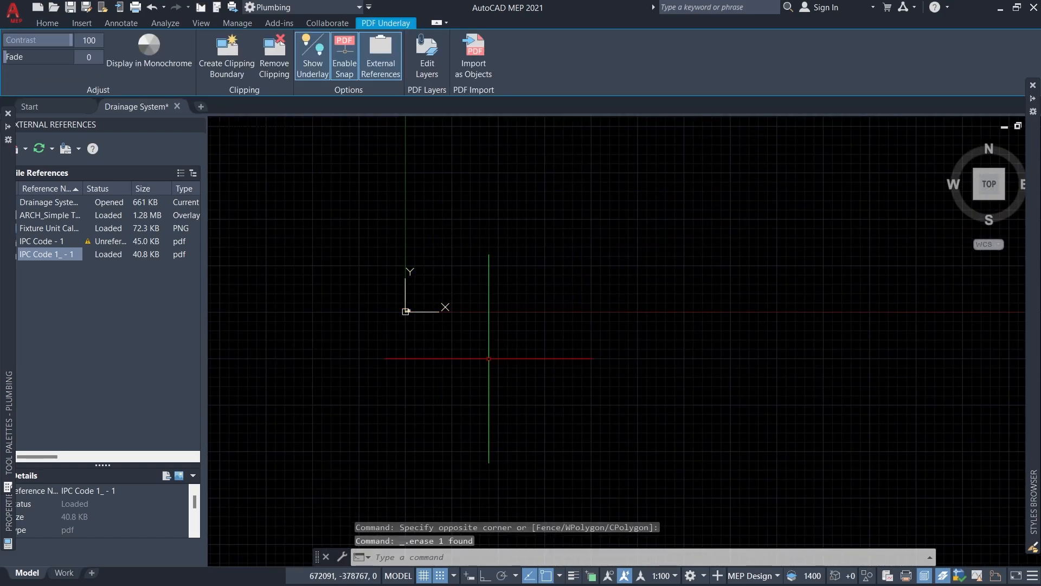
- Examine the WC fixtures, the surrounding walls and the kitchen sink location on the floor plan
scroll(404, 295, "up", 8)
scroll(586, 344, "up", 6)
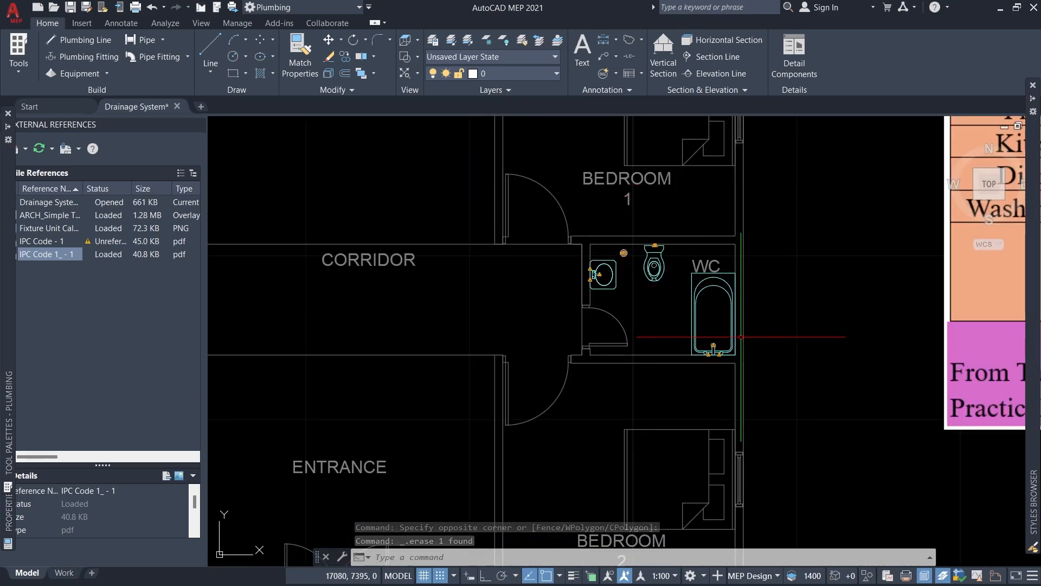
scroll(612, 241, "up", 3)
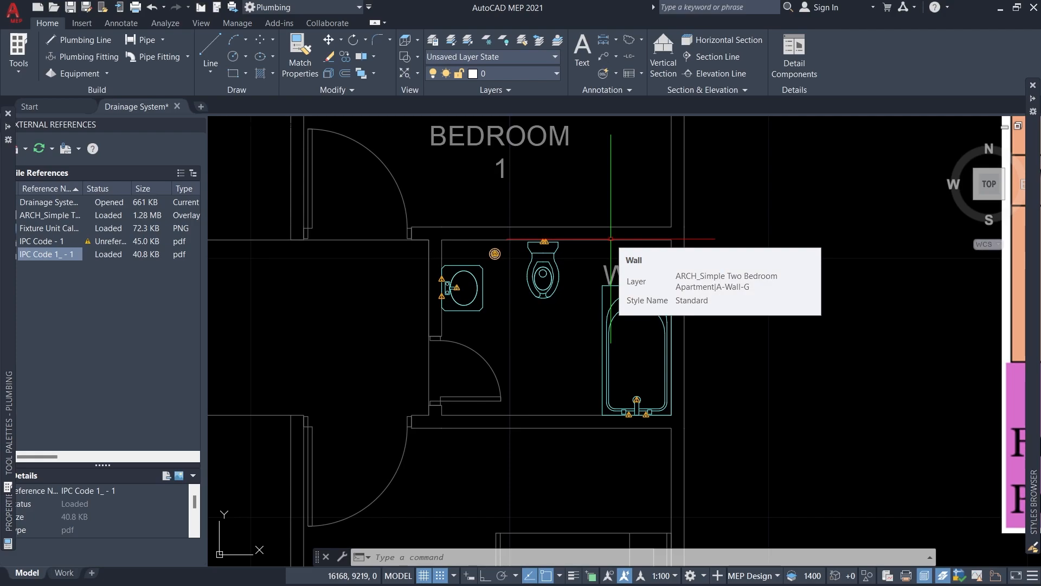
scroll(601, 239, "down", 2)
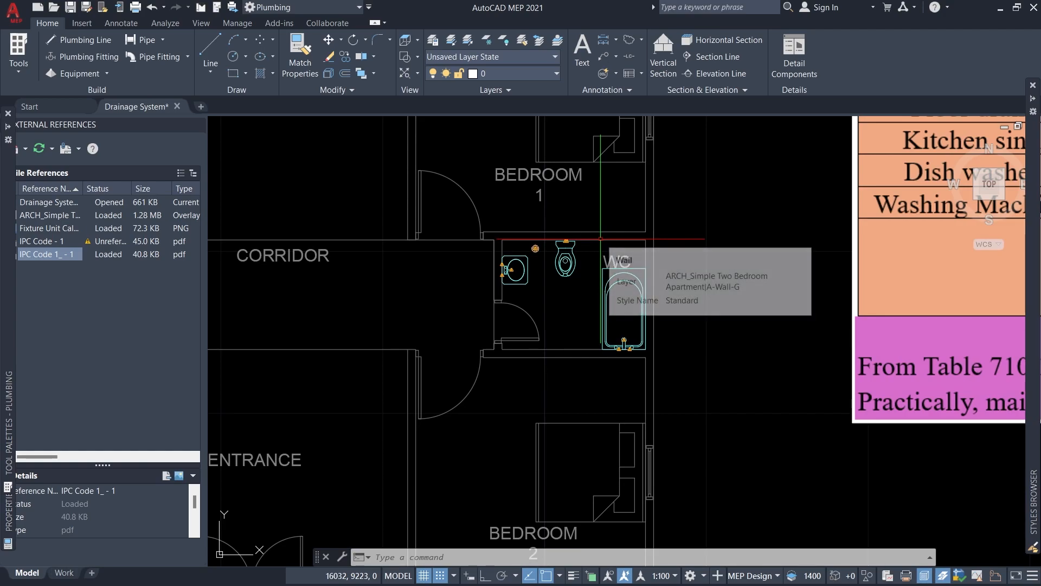
scroll(386, 237, "down", 3)
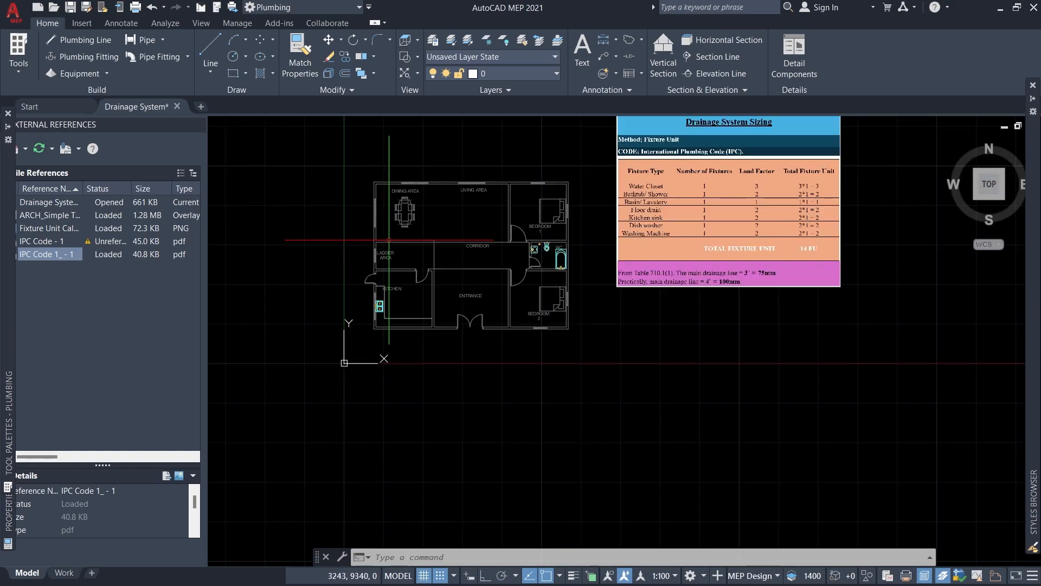
scroll(381, 242, "up", 1)
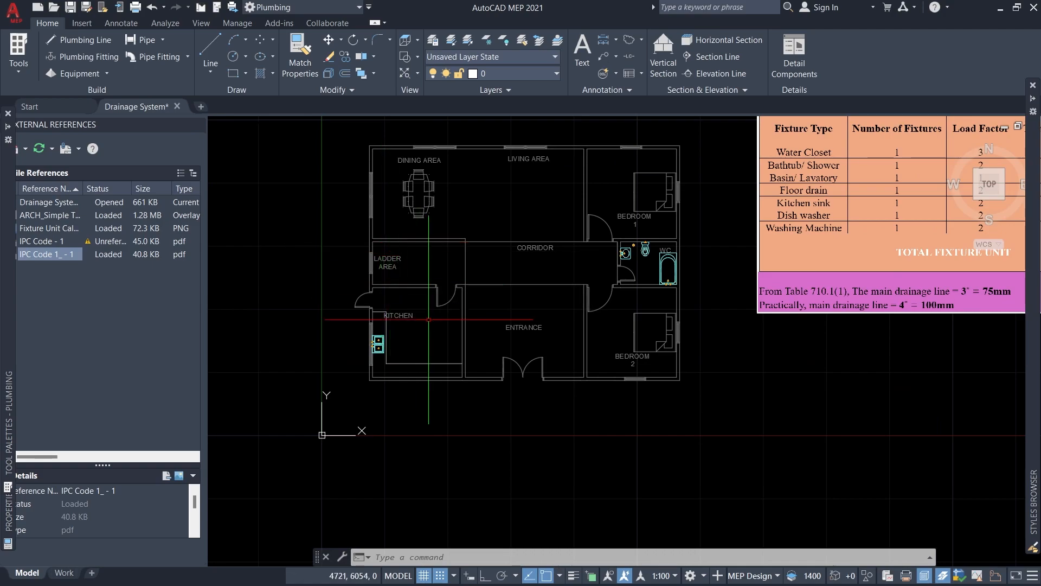